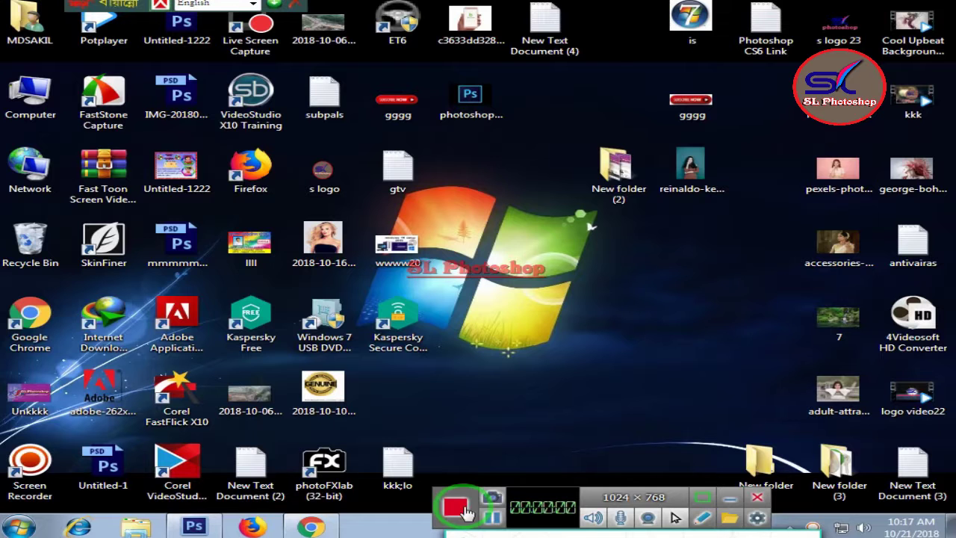
# Refresh the desktop icons twice from the desktop context menu
pyautogui.rightClick(637, 314)
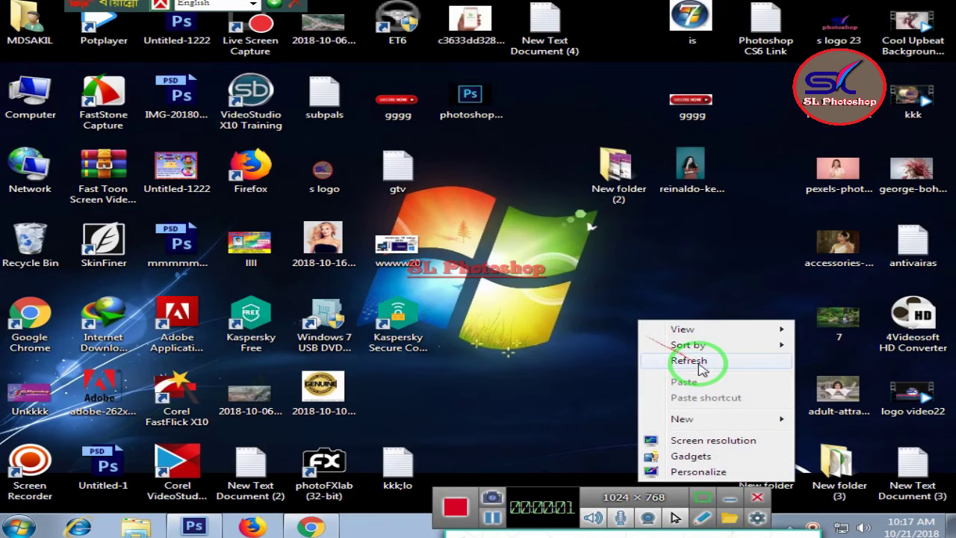
pyautogui.click(686, 364)
pyautogui.rightClick(511, 155)
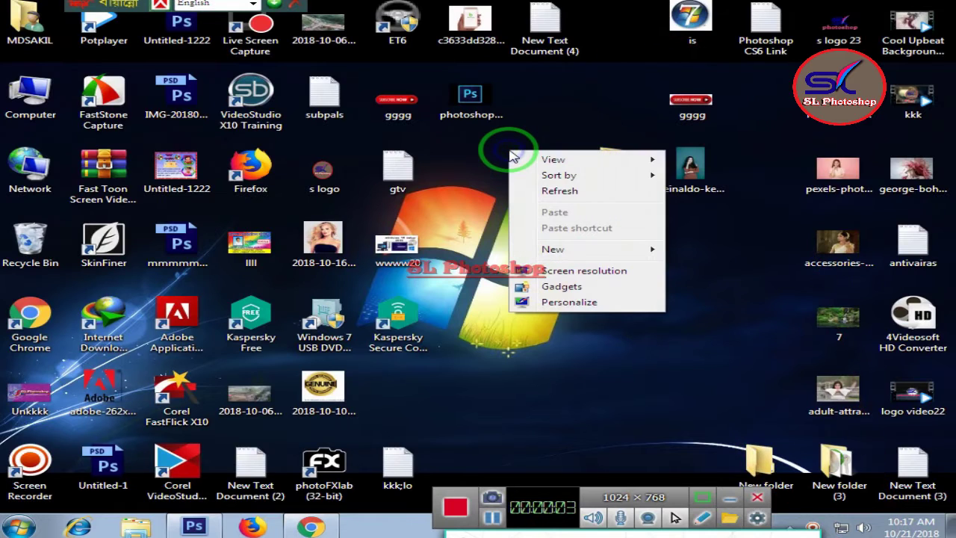
pyautogui.click(547, 187)
# Bring the Try 07.JPG portrait back into view and zoom in on the face
pyautogui.click(193, 526)
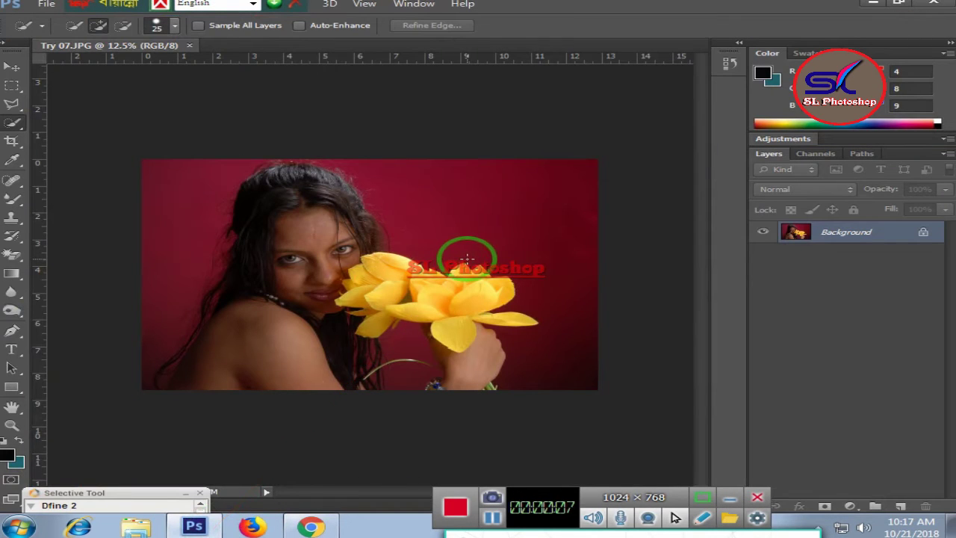
pyautogui.hotkey('ctrl', '+')
pyautogui.hotkey('ctrl', '+')
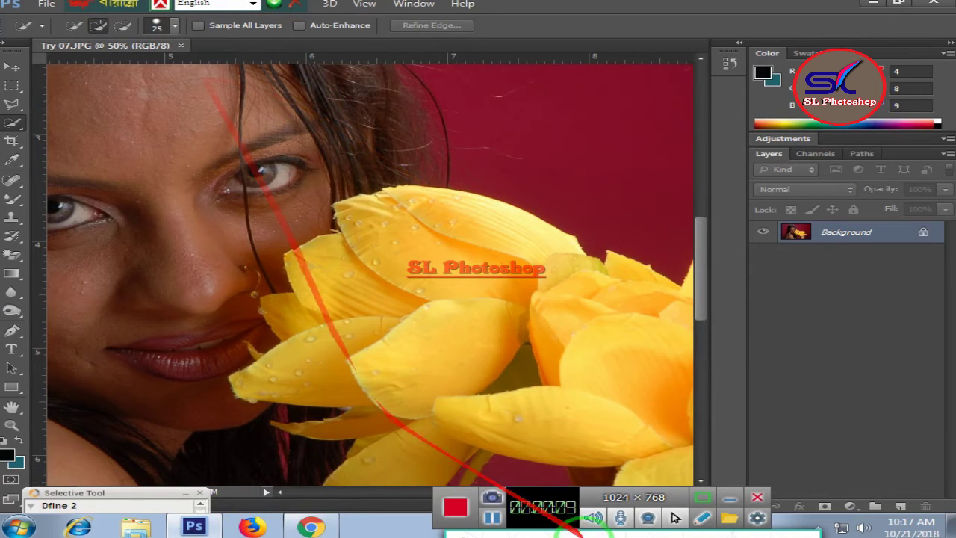
pyautogui.moveTo(544, 507)
pyautogui.mouseDown()
pyautogui.moveTo(589, 515)
pyautogui.moveTo(616, 534)
pyautogui.mouseUp()
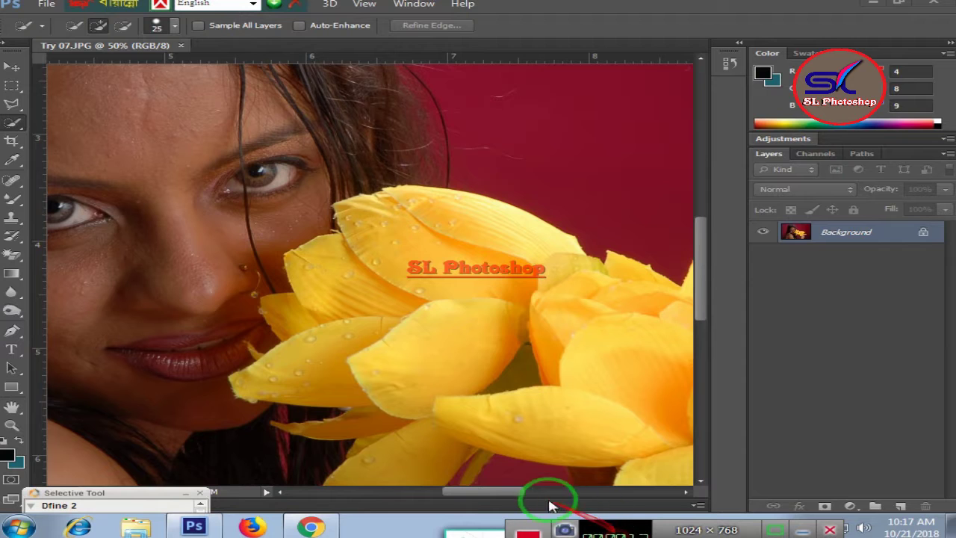
pyautogui.click(450, 493)
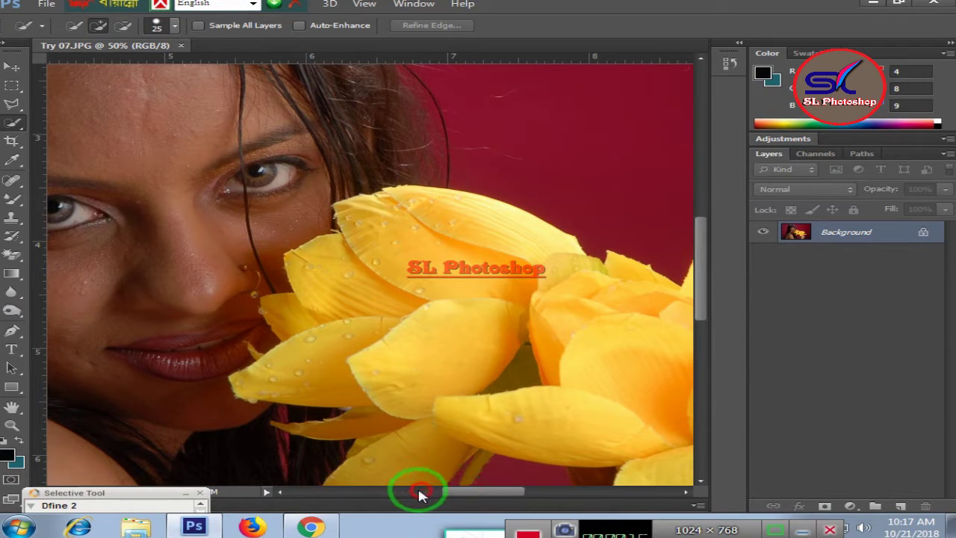
pyautogui.click(280, 493)
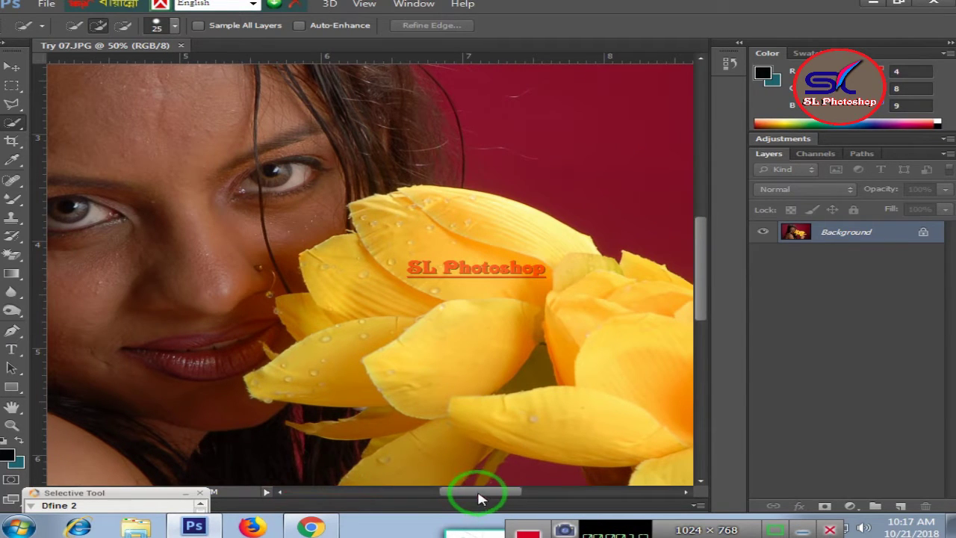
pyautogui.moveTo(480, 493); pyautogui.dragTo(455, 493)
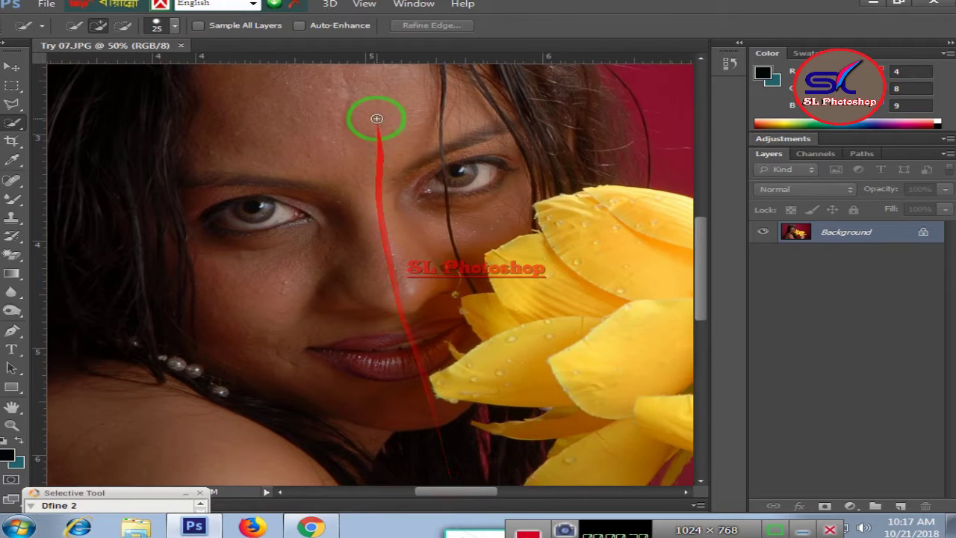
pyautogui.scroll(2, 377, 118)
pyautogui.scroll(1, 324, 168)
pyautogui.scroll(1, 324, 168)
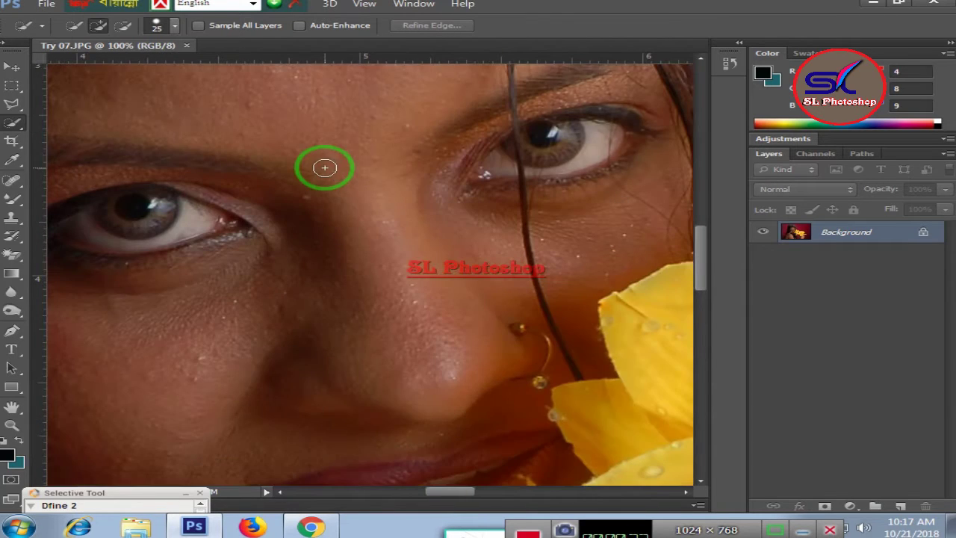
pyautogui.scroll(2, 325, 168)
pyautogui.scroll(2, 326, 167)
pyautogui.scroll(2, 327, 167)
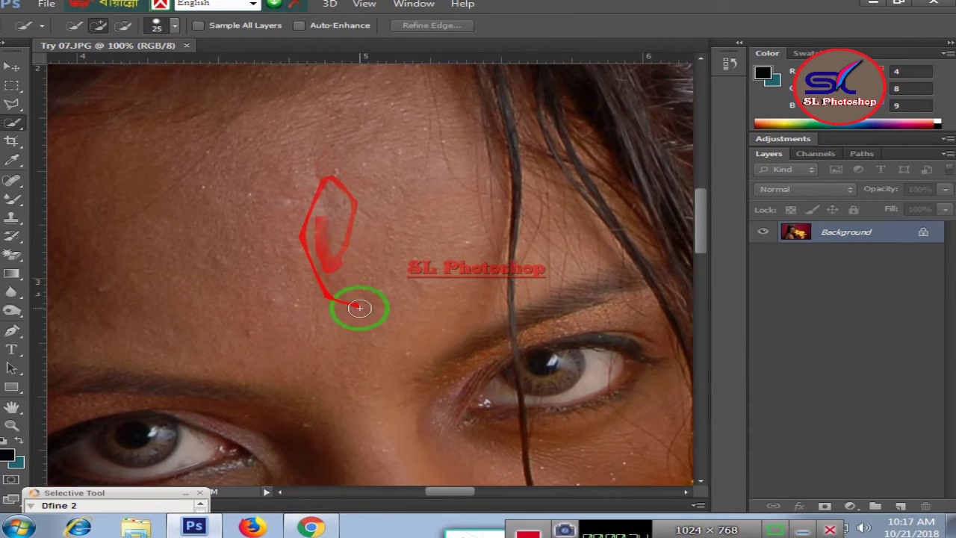
# Duplicate the Background layer as Background copy for spot healing
pyautogui.rightClick(805, 238)
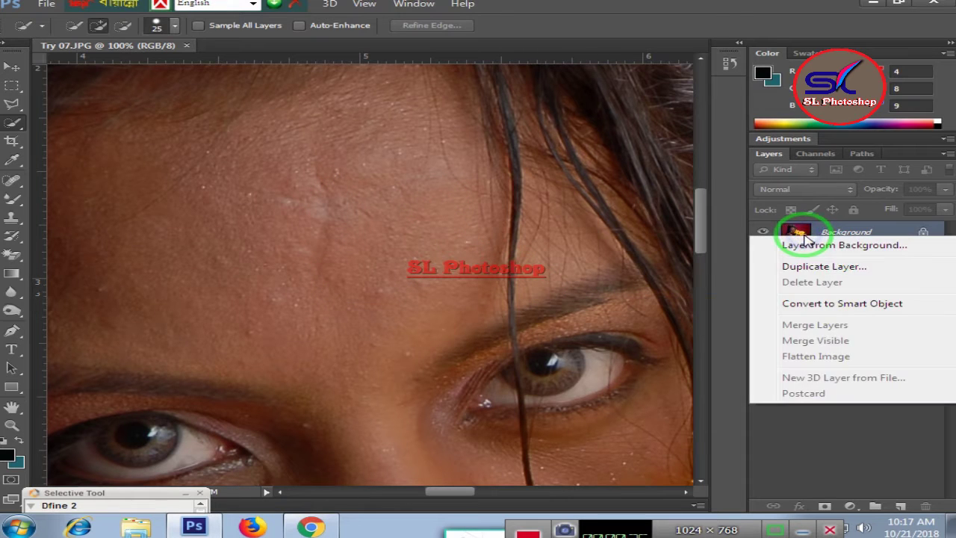
pyautogui.click(822, 269)
pyautogui.click(640, 154)
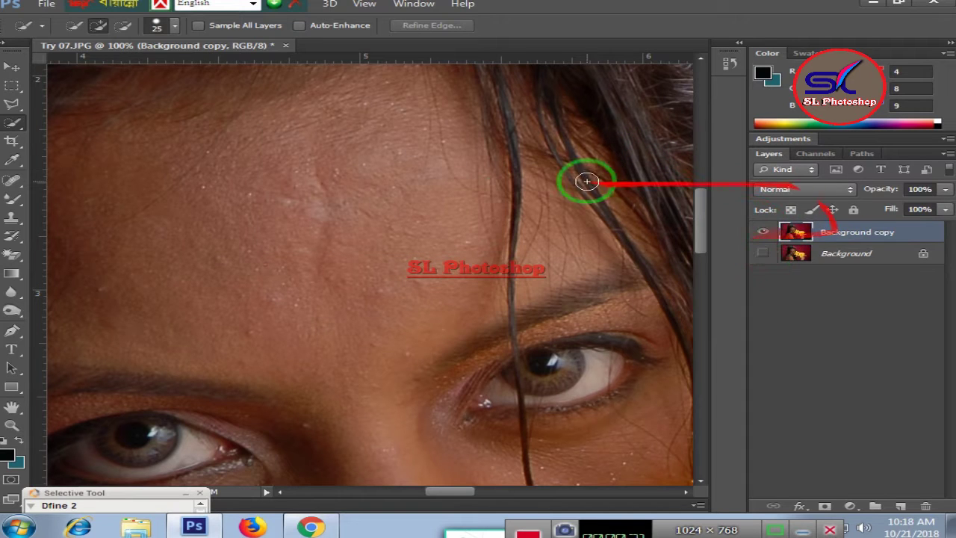
pyautogui.click(15, 181)
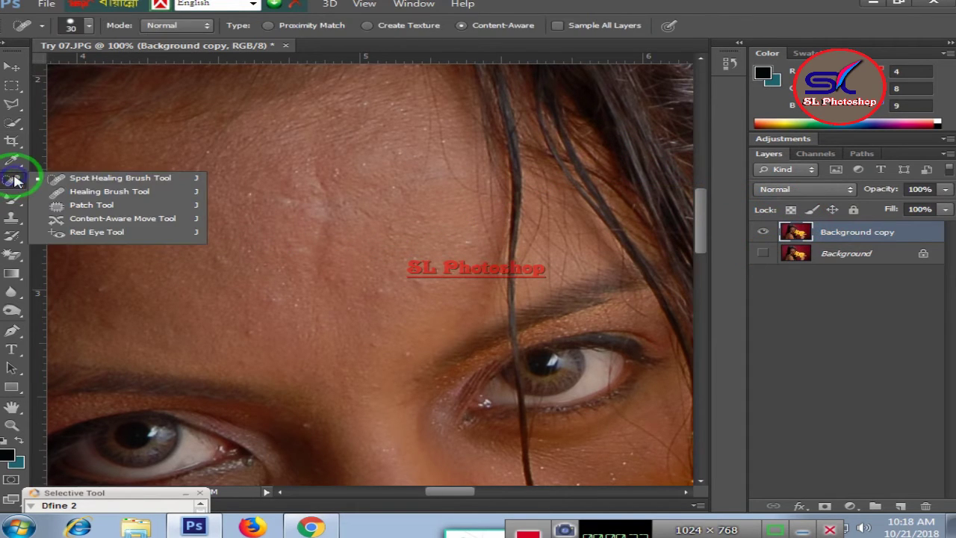
# Heal the forehead blemishes with the Content-Aware Spot Healing Brush at size 30
pyautogui.click(102, 180)
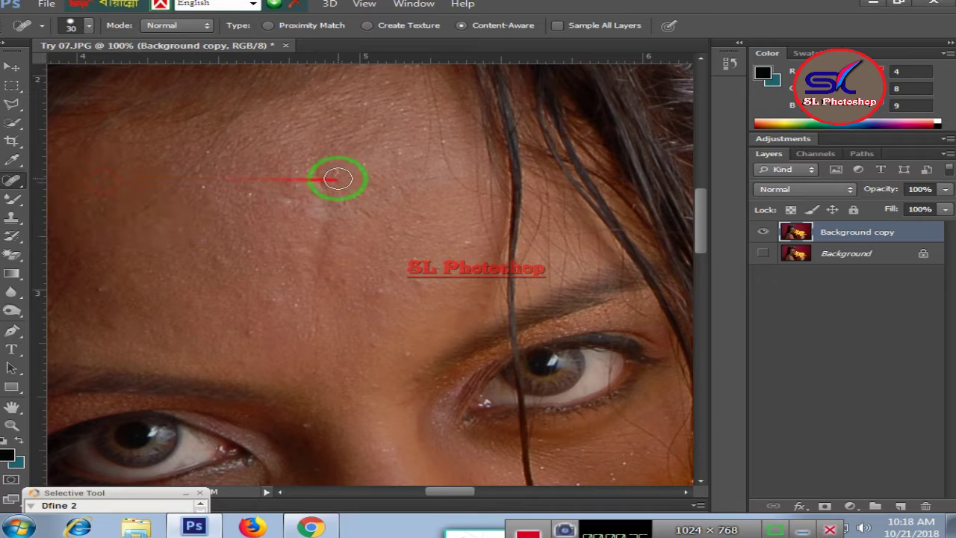
pyautogui.moveTo(337, 179); pyautogui.dragTo(403, 373)
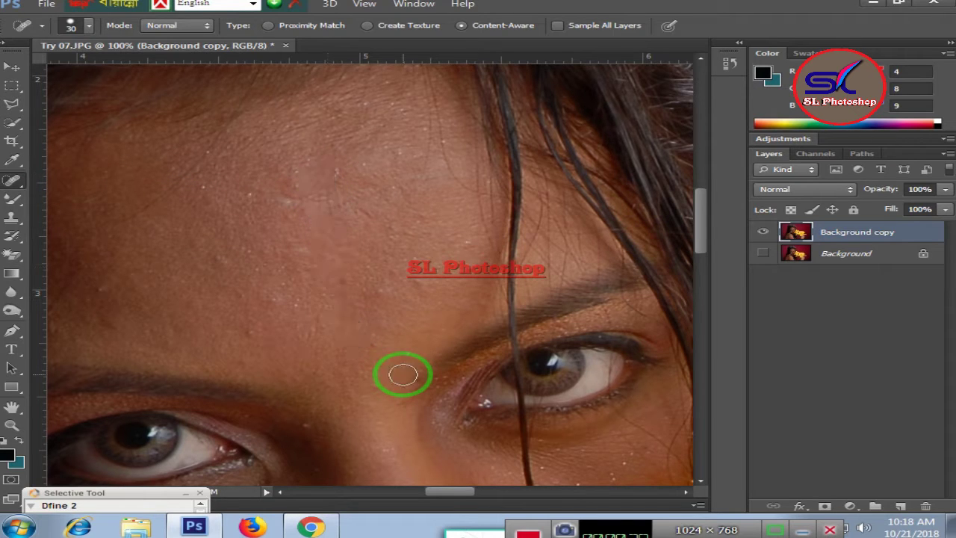
pyautogui.moveTo(261, 194); pyautogui.dragTo(322, 202)
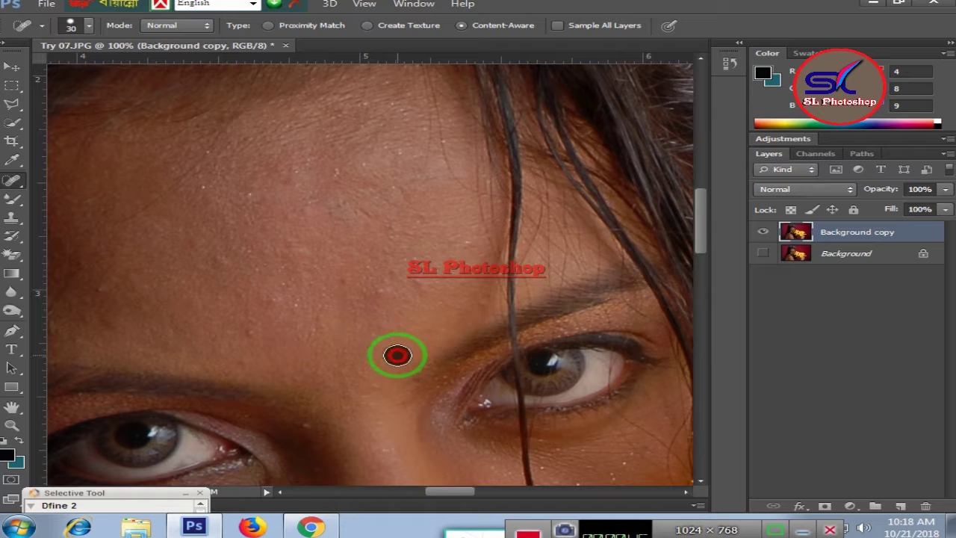
pyautogui.moveTo(397, 355); pyautogui.dragTo(306, 426)
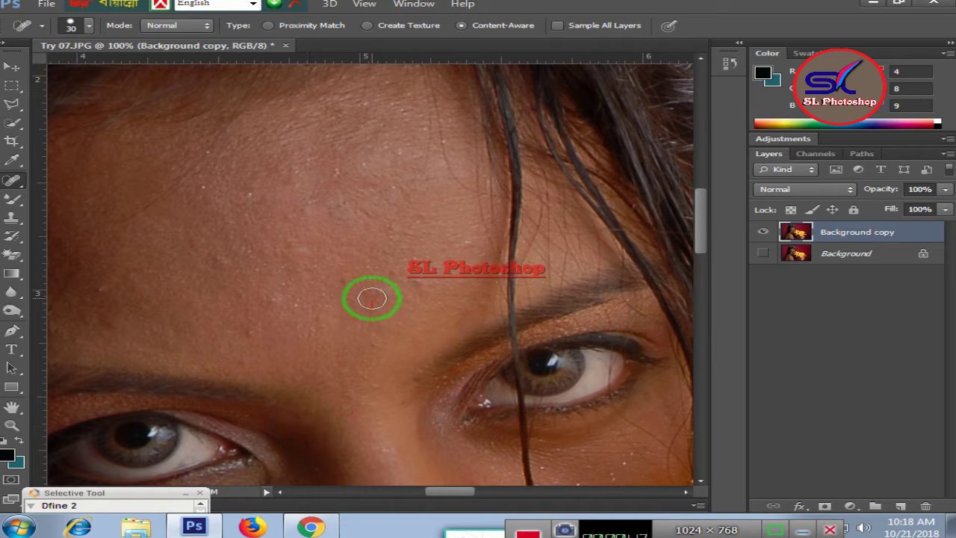
pyautogui.click(246, 331)
pyautogui.click(97, 285)
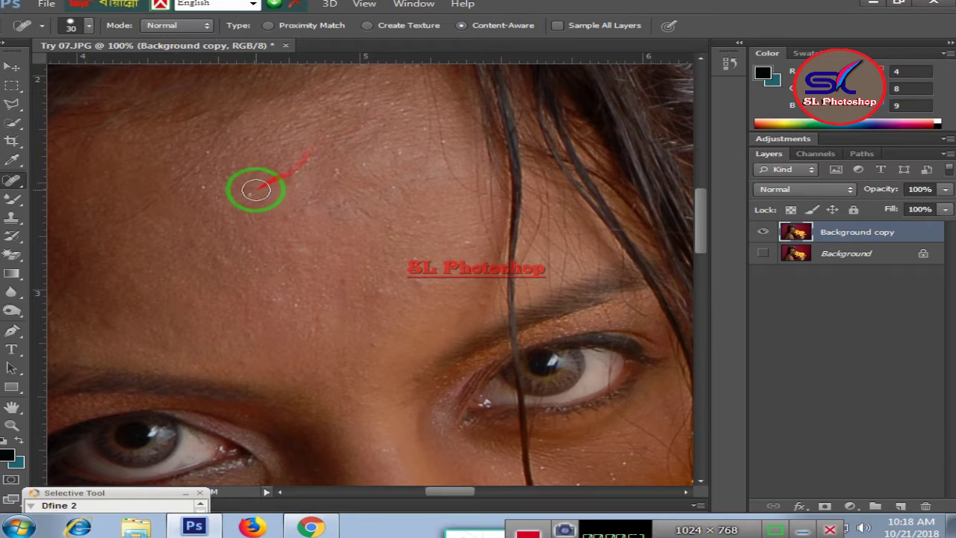
pyautogui.click(206, 179)
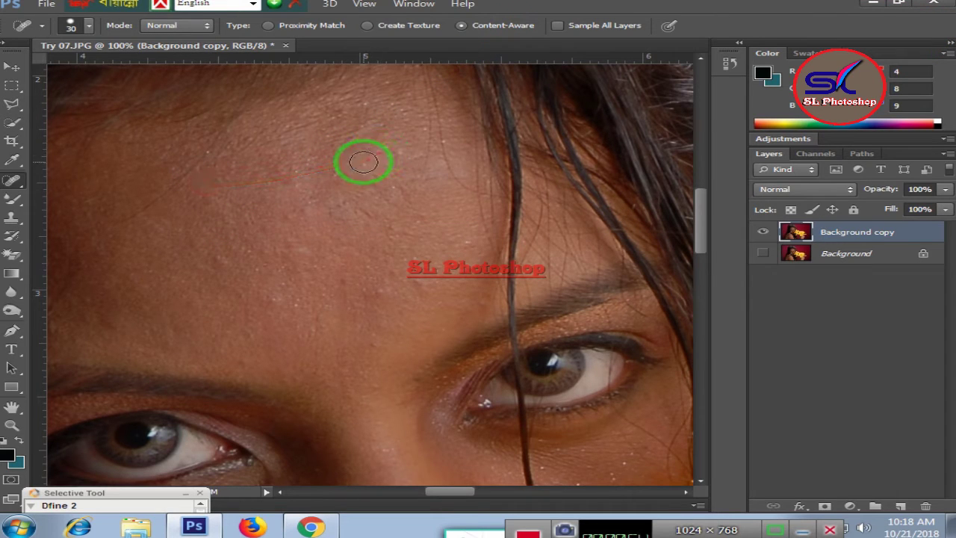
pyautogui.click(338, 171)
# Heal the cheek blemishes beside the lips and adjust the view to check them
pyautogui.scroll(-2, 410, 207)
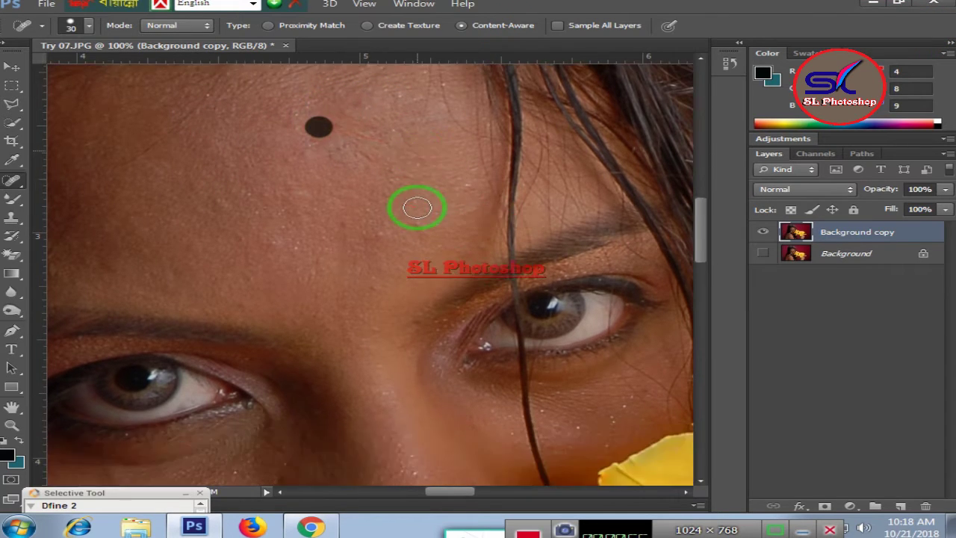
pyautogui.scroll(-4, 412, 208)
pyautogui.scroll(-2, 418, 208)
pyautogui.scroll(-4, 418, 209)
pyautogui.scroll(-1, 418, 208)
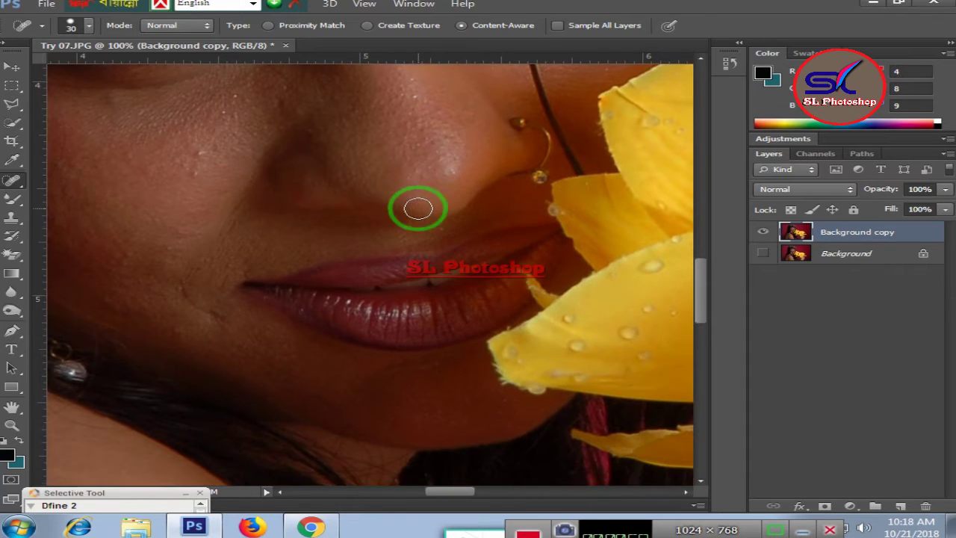
pyautogui.moveTo(183, 294); pyautogui.dragTo(192, 245)
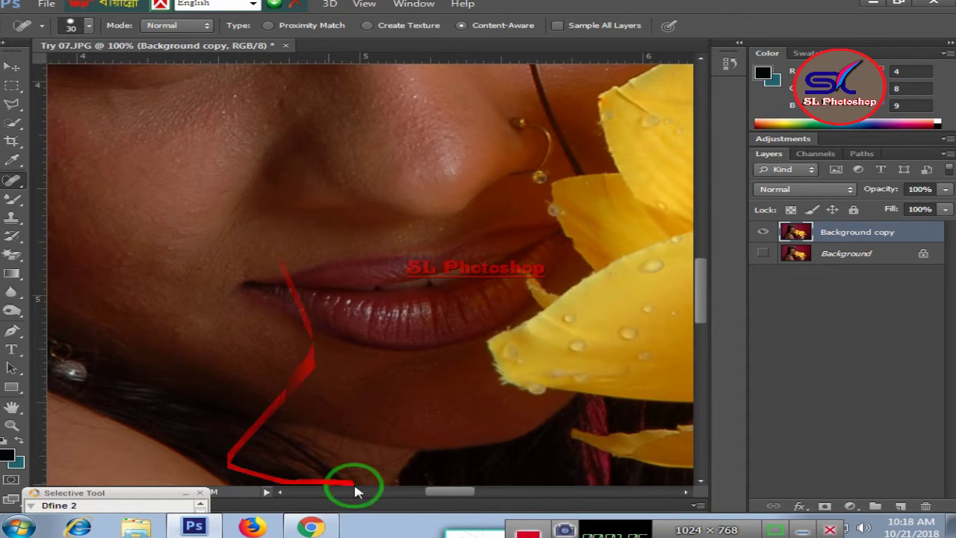
pyautogui.moveTo(450, 491); pyautogui.dragTo(476, 491)
pyautogui.scroll(2, 203, 174)
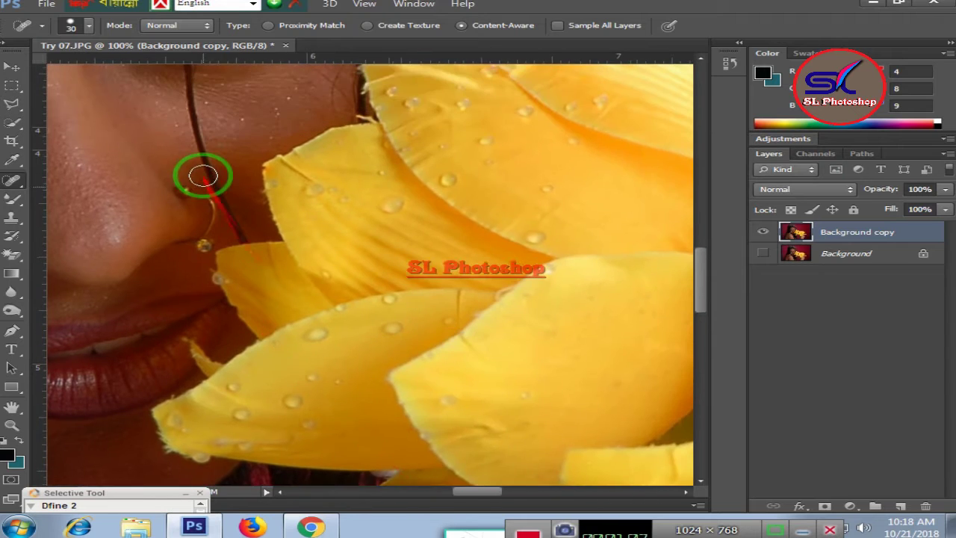
pyautogui.scroll(3, 203, 174)
pyautogui.scroll(2, 203, 174)
pyautogui.scroll(2, 203, 175)
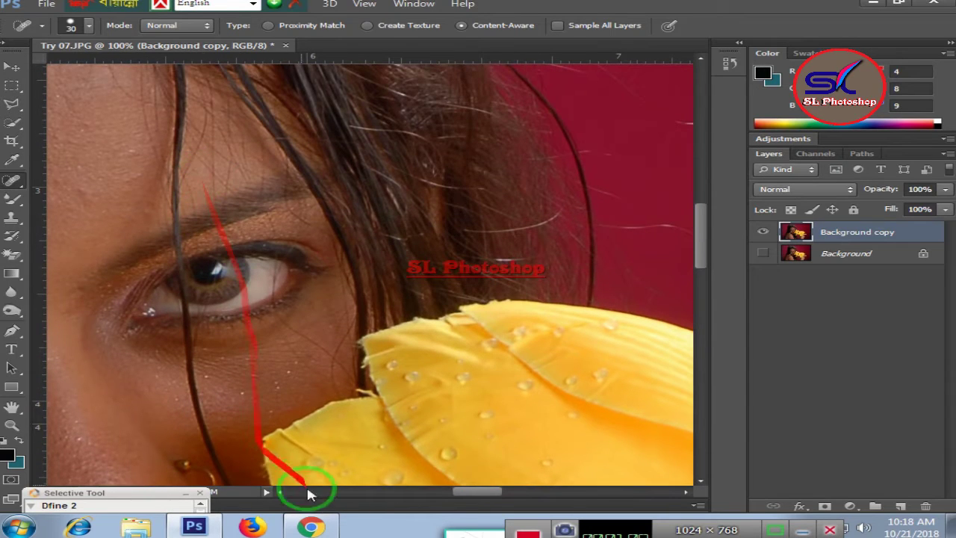
pyautogui.moveTo(468, 491); pyautogui.dragTo(453, 491)
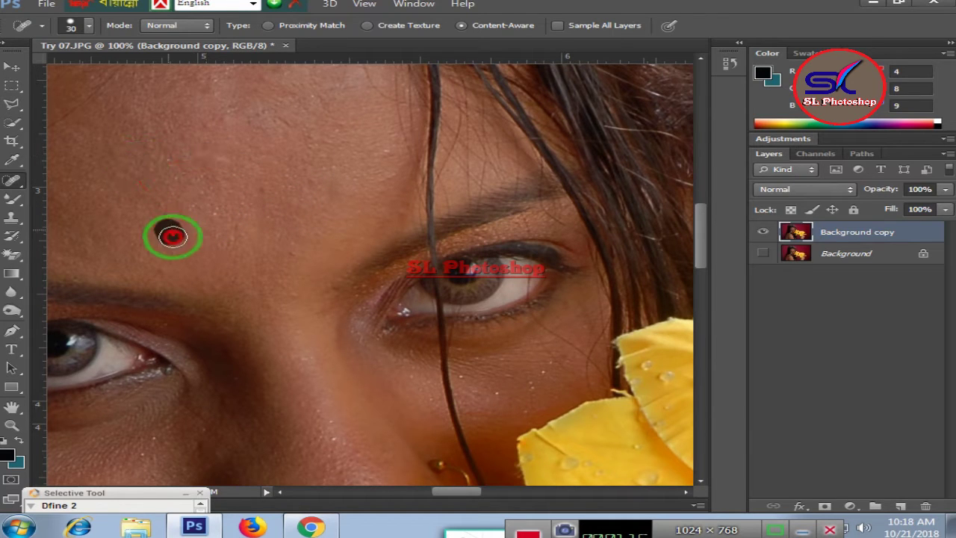
pyautogui.scroll(-1, 316, 209)
pyautogui.scroll(-2, 315, 209)
pyautogui.scroll(-3, 323, 215)
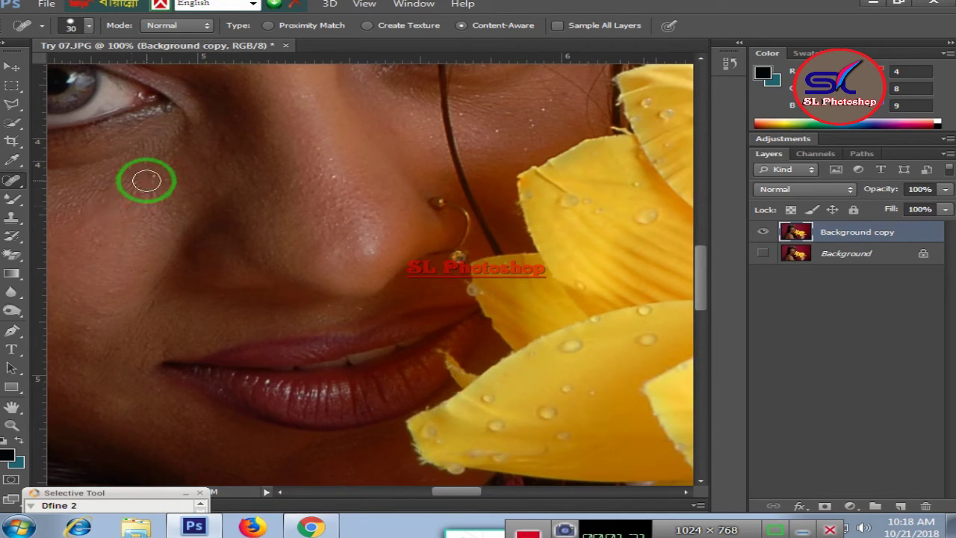
pyautogui.scroll(-2, 176, 195)
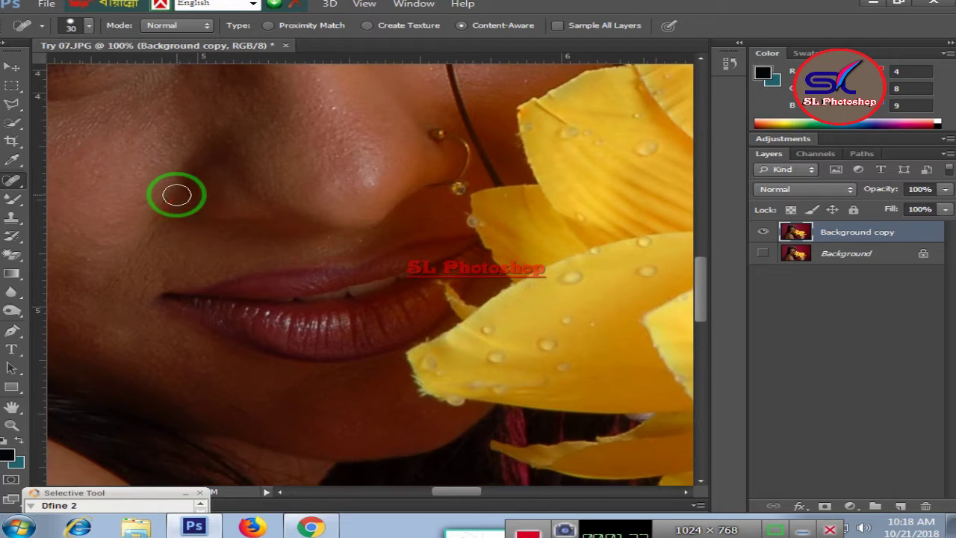
pyautogui.scroll(-2, 176, 195)
pyautogui.scroll(-1, 176, 195)
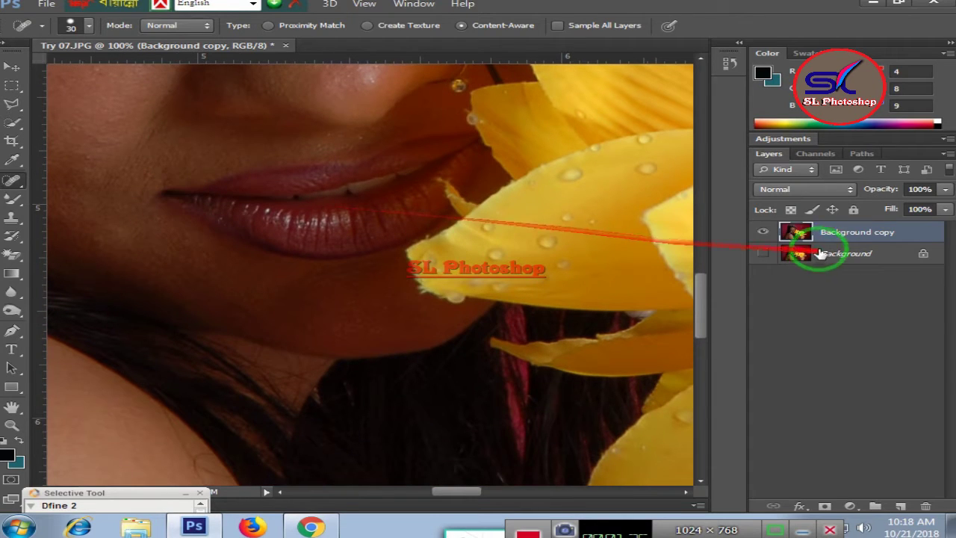
pyautogui.hotkey('ctrl', '-')
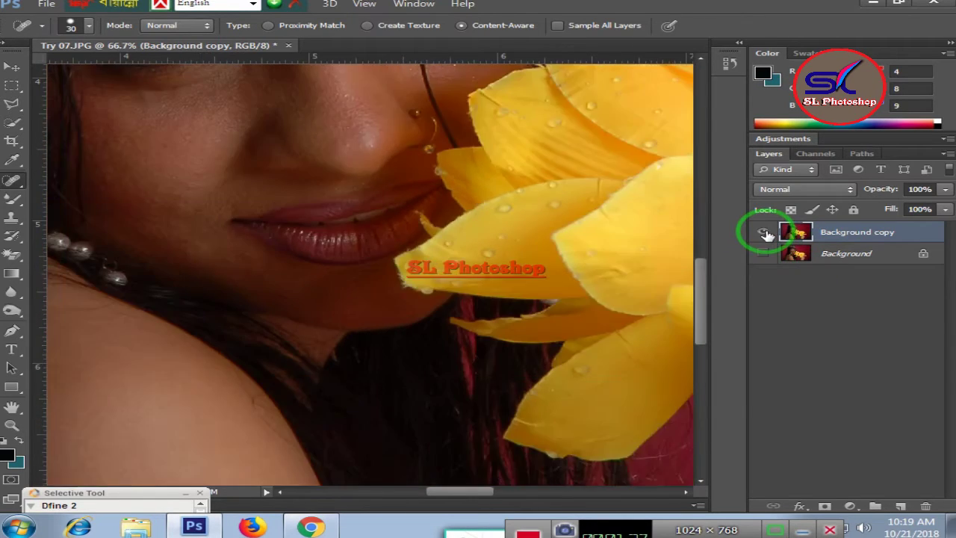
pyautogui.hotkey('ctrl', '-')
pyautogui.hotkey('ctrl', '-')
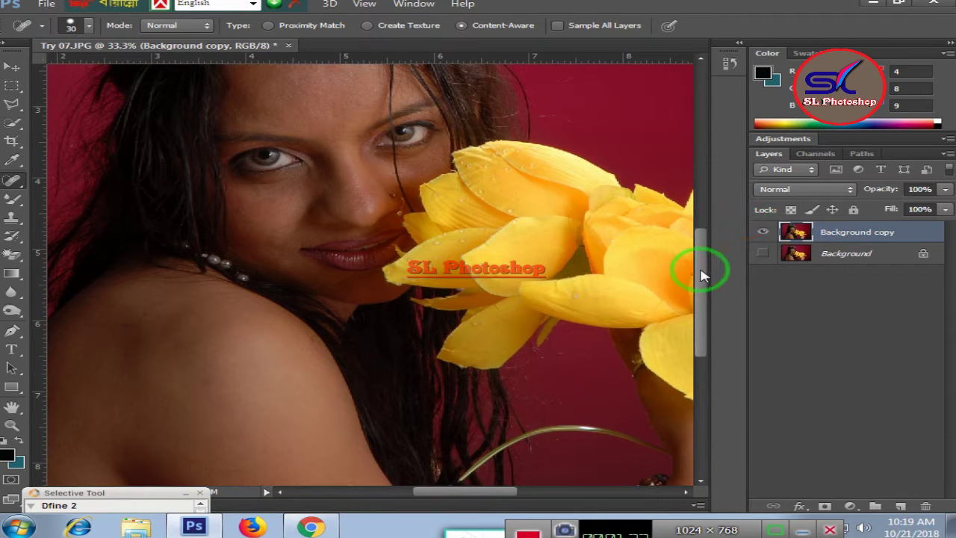
pyautogui.moveTo(702, 275); pyautogui.dragTo(703, 242)
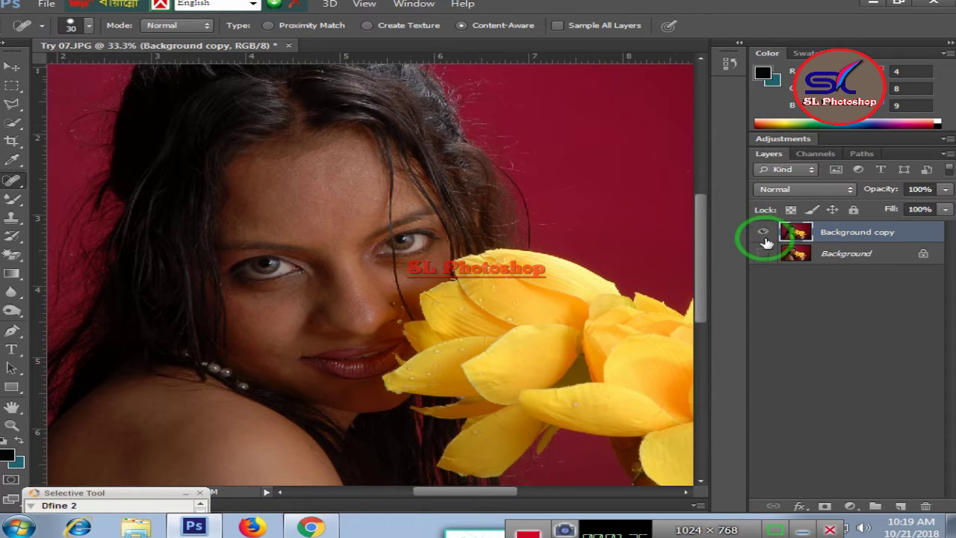
pyautogui.click(764, 232)
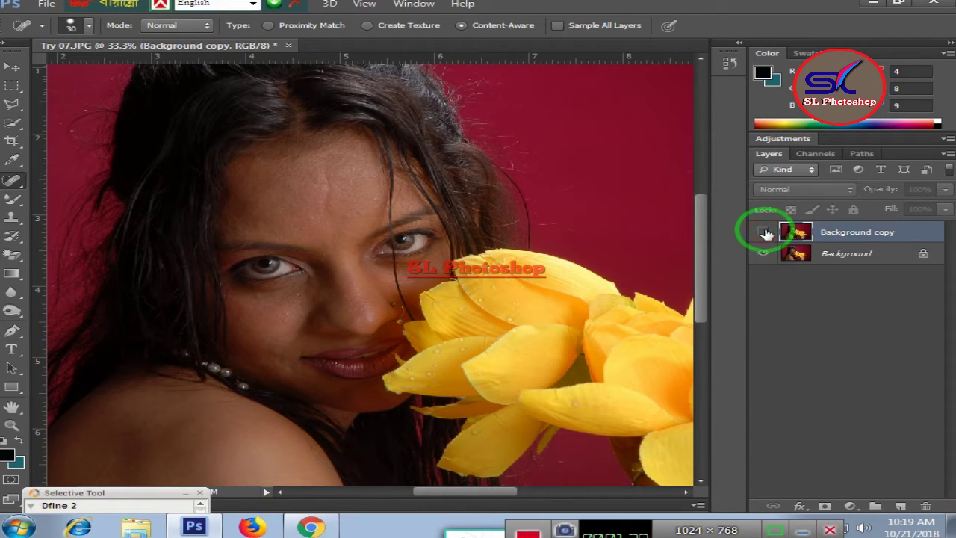
pyautogui.click(764, 233)
pyautogui.click(764, 232)
pyautogui.hotkey('ctrl', '+')
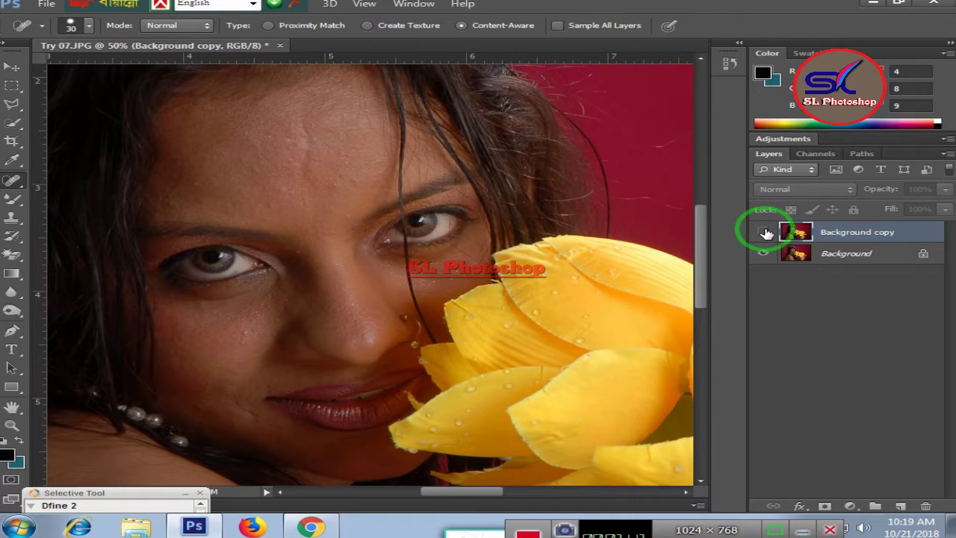
pyautogui.click(764, 232)
pyautogui.click(764, 232)
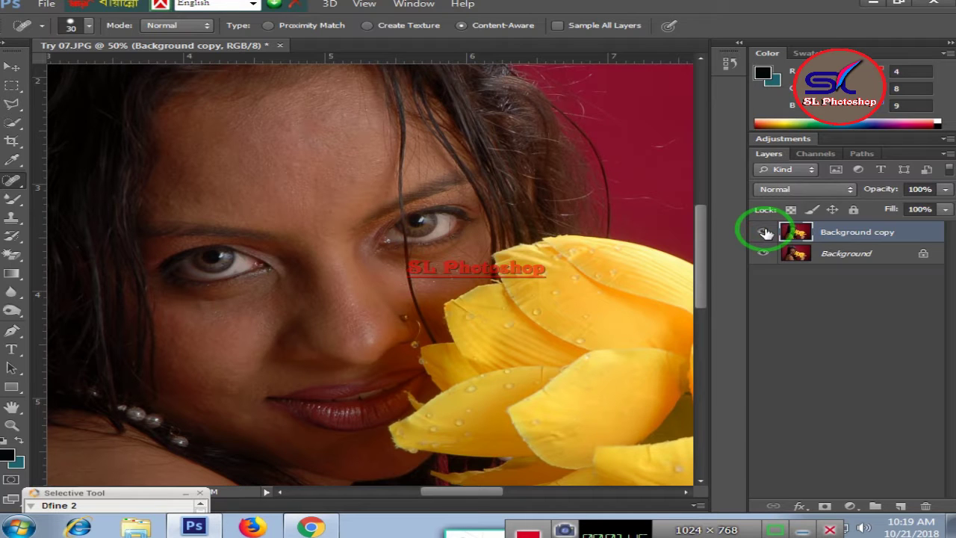
# Duplicate the retouched layer as Background copy 2 and convert it to a smart object
pyautogui.rightClick(830, 229)
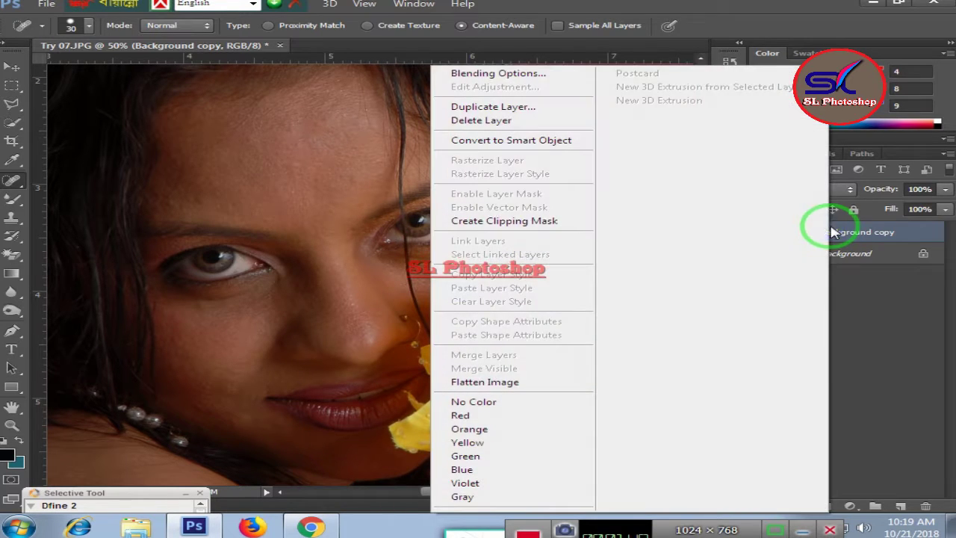
pyautogui.click(499, 108)
pyautogui.click(633, 150)
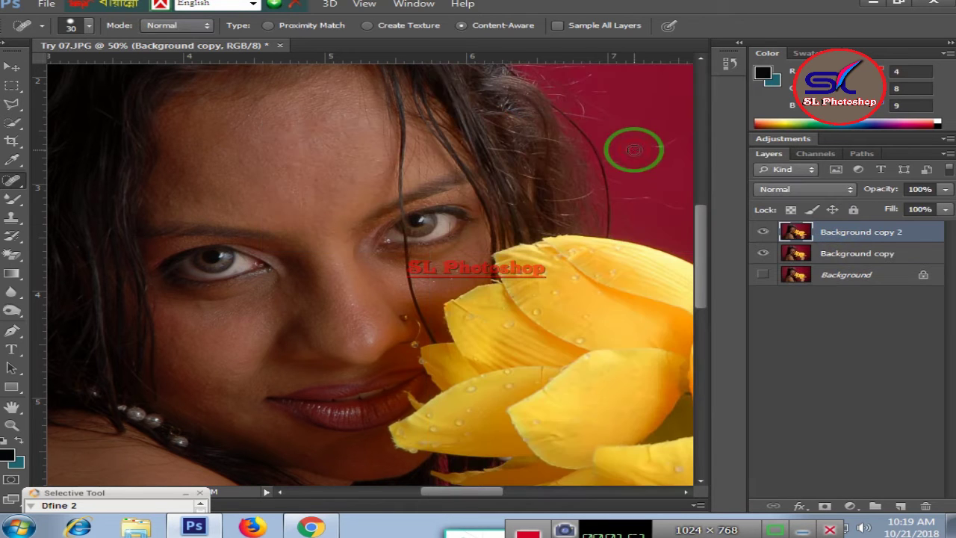
pyautogui.click(852, 231)
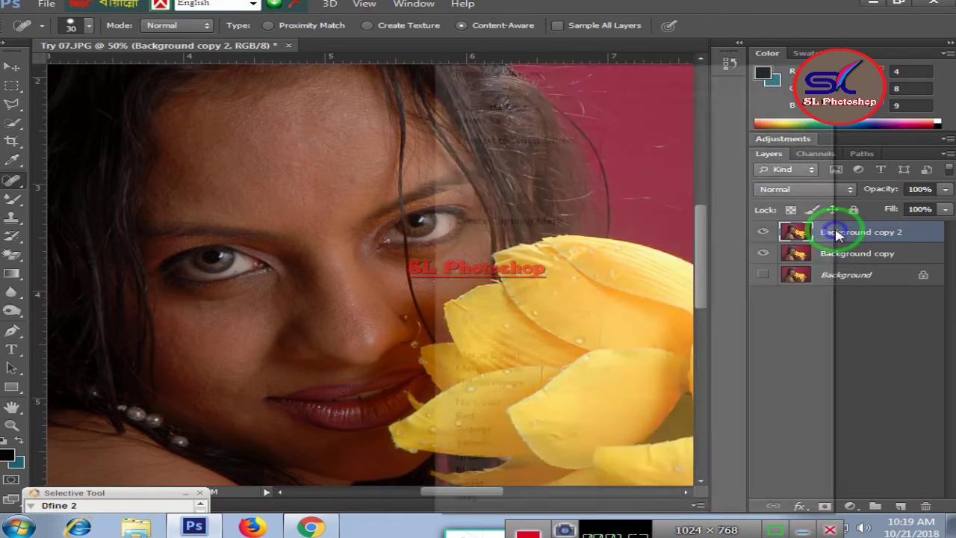
pyautogui.rightClick(835, 232)
pyautogui.click(543, 141)
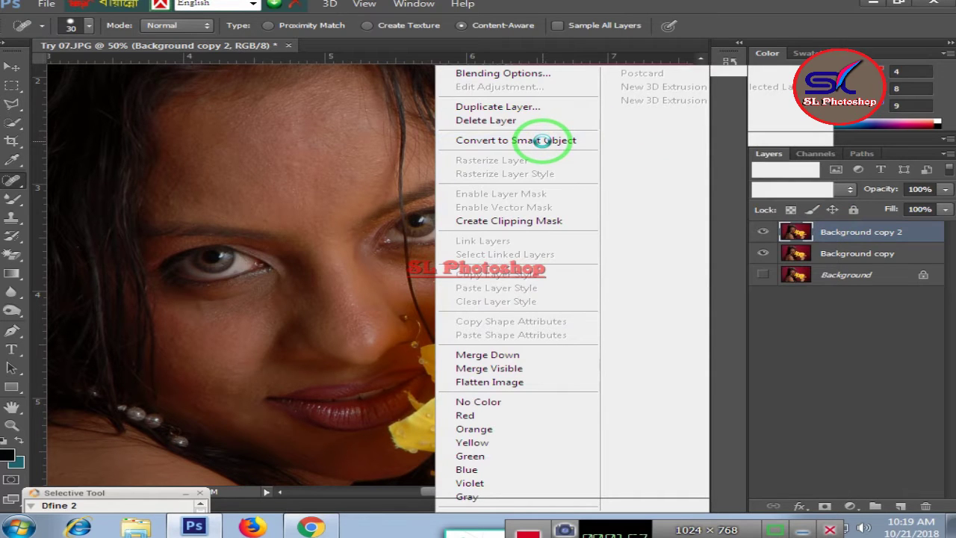
# Duplicate the smart object as Background copy 3, keeping Background copy 2 selected
pyautogui.rightClick(885, 232)
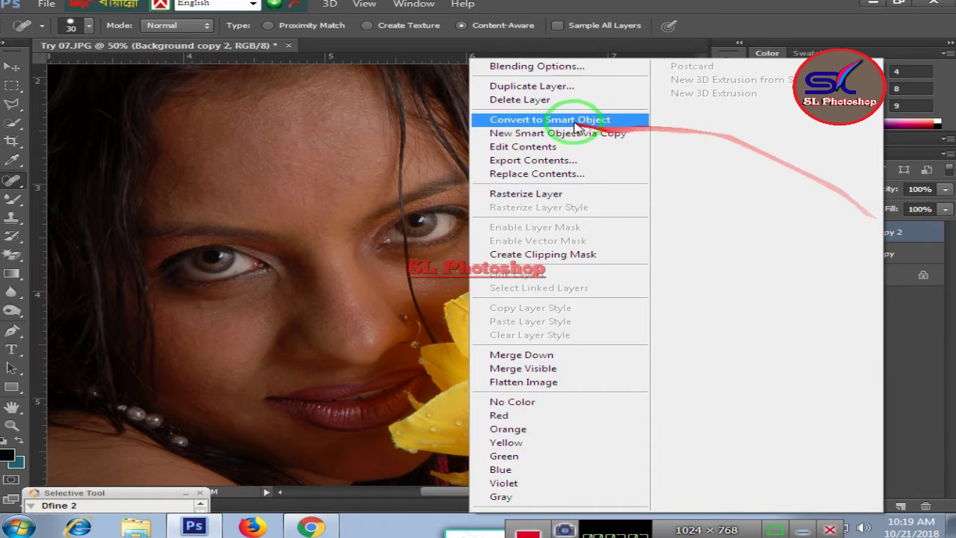
pyautogui.click(536, 88)
pyautogui.click(621, 152)
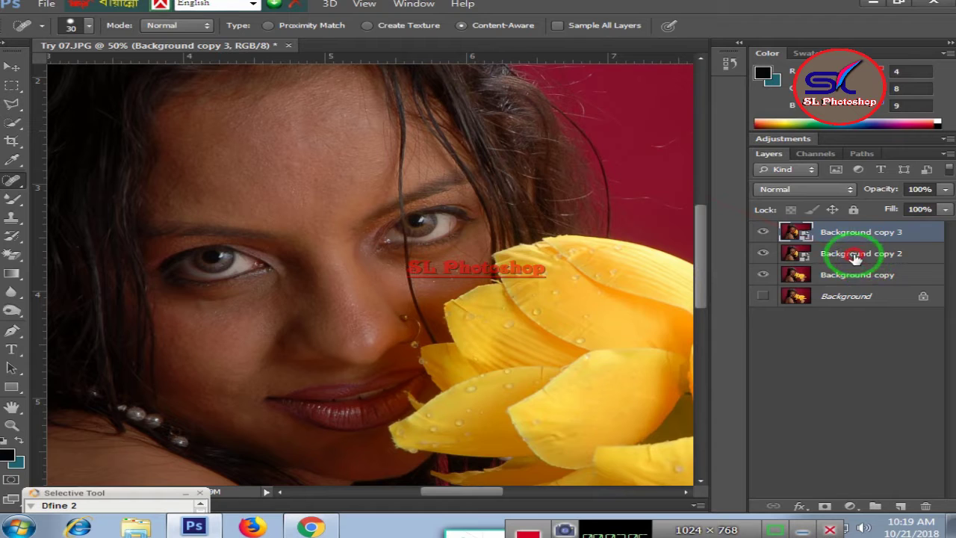
pyautogui.click(854, 257)
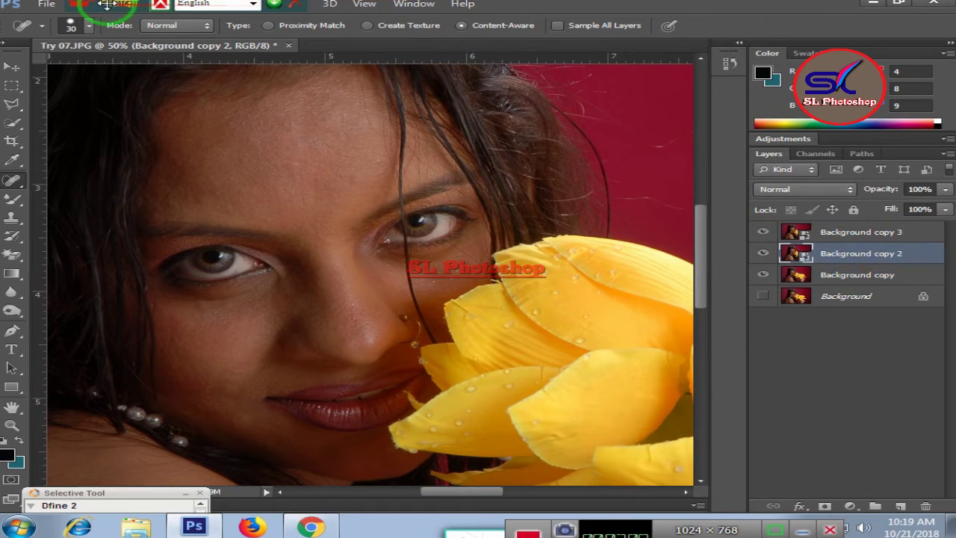
pyautogui.moveTo(107, 4); pyautogui.dragTo(538, 3)
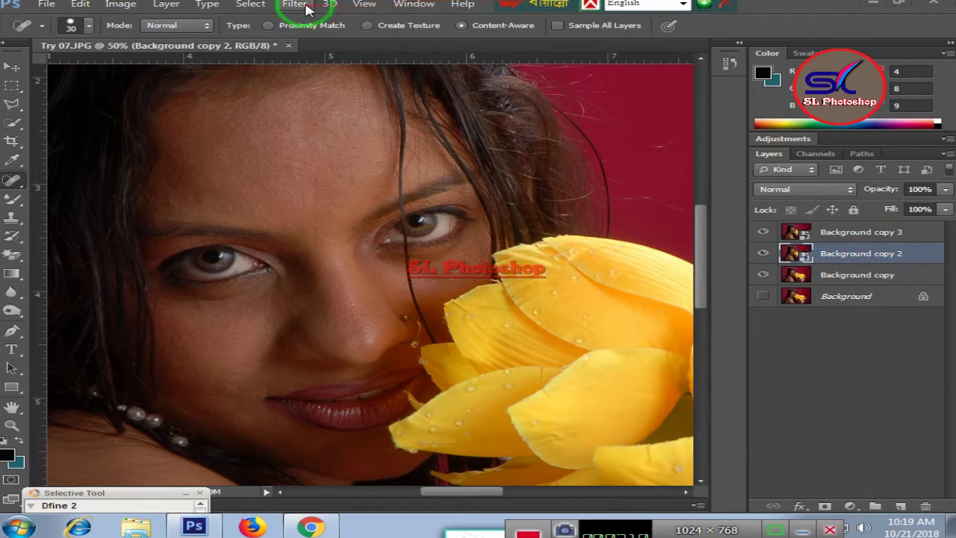
# Apply a Gaussian Blur smart filter with a radius of about 22.3 pixels to Background copy 2
pyautogui.click(294, 4)
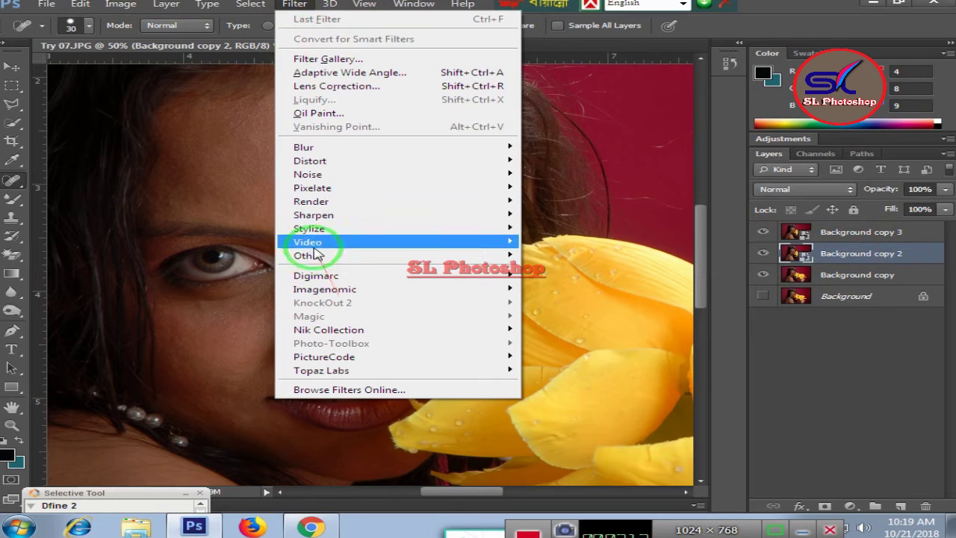
pyautogui.moveTo(305, 147)
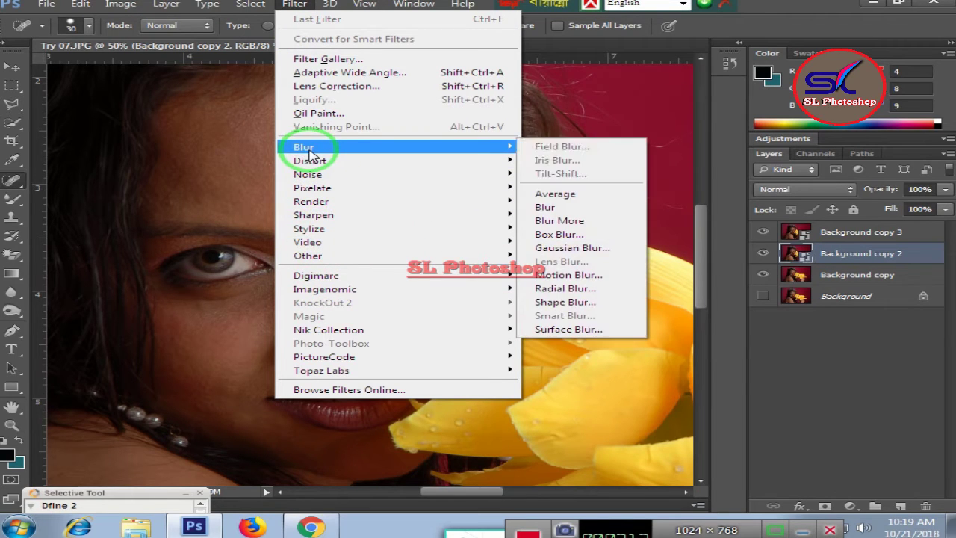
pyautogui.click(597, 248)
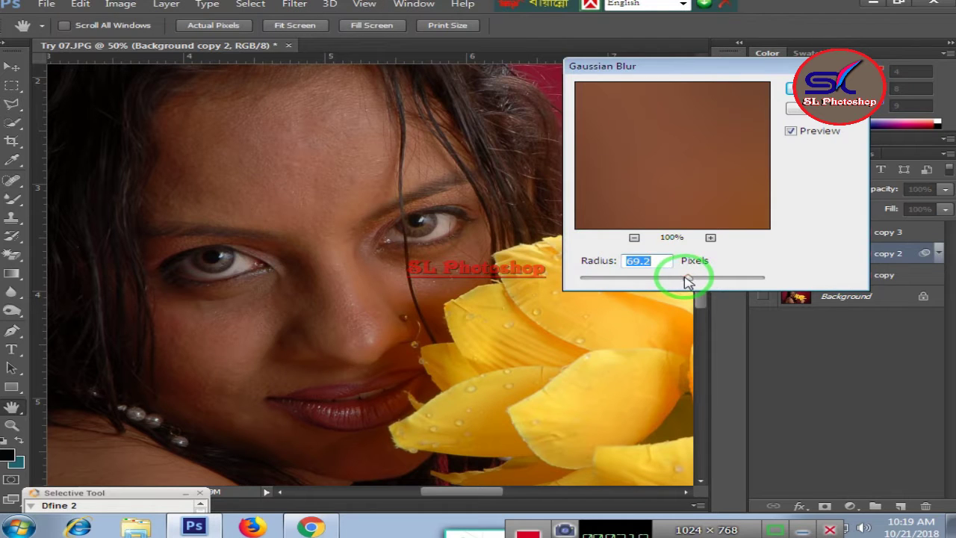
pyautogui.moveTo(686, 278); pyautogui.dragTo(655, 278)
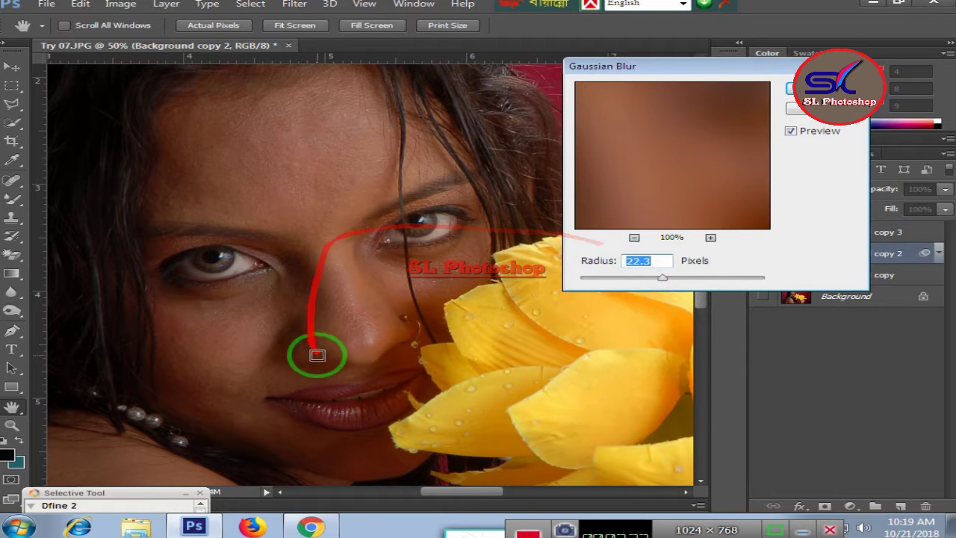
pyautogui.press('Return')
pyautogui.press('j')
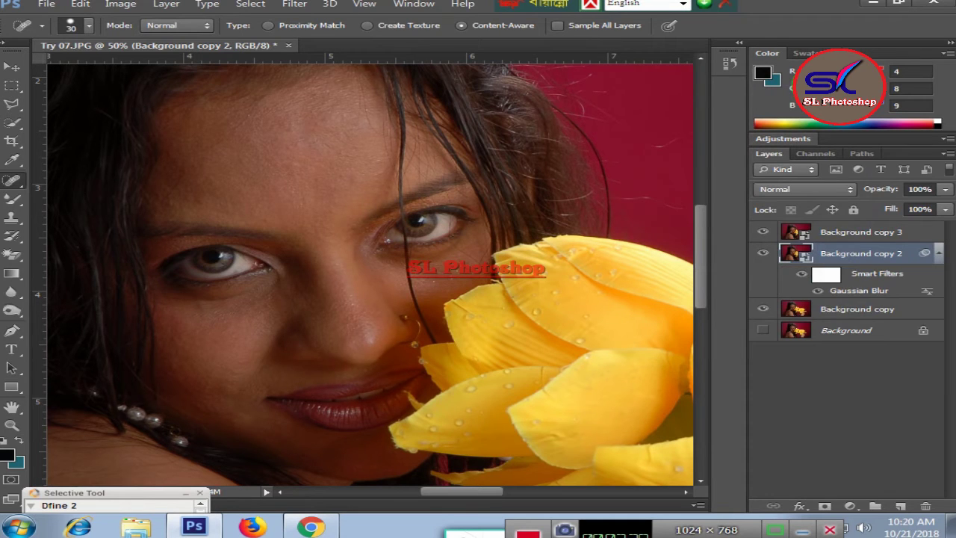
# Give Background copy 3 a 3.0-pixel High Pass filter and the Vivid Light blend mode
pyautogui.click(850, 232)
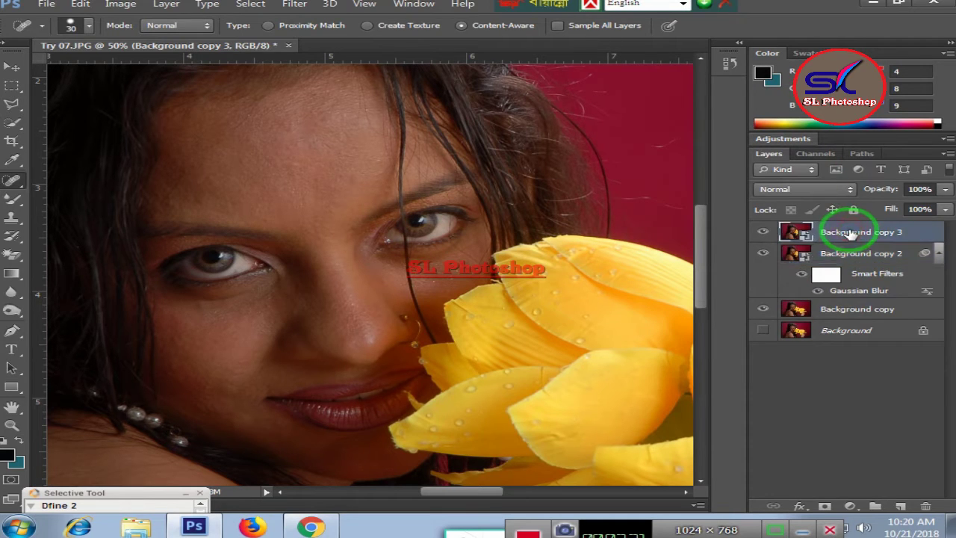
pyautogui.click(294, 3)
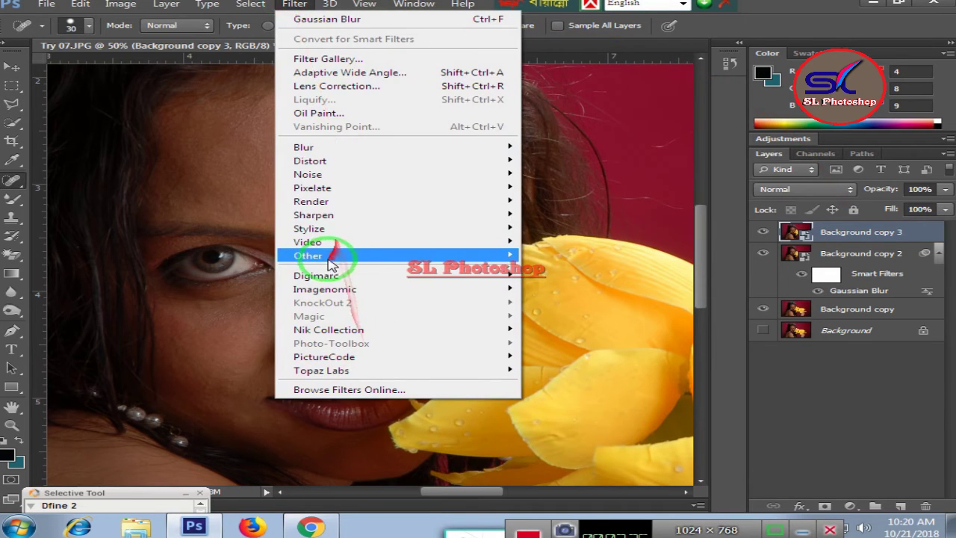
pyautogui.moveTo(308, 256)
pyautogui.click(581, 269)
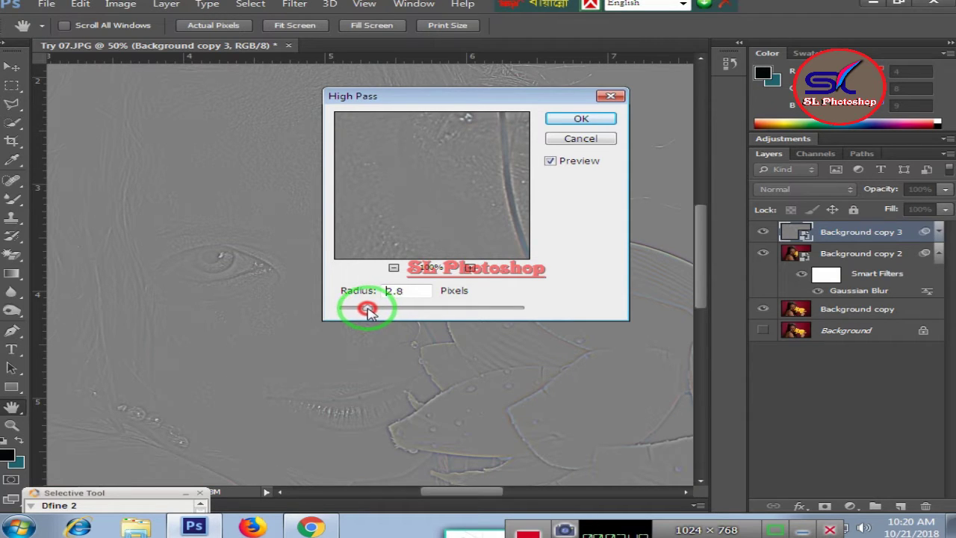
pyautogui.click(572, 121)
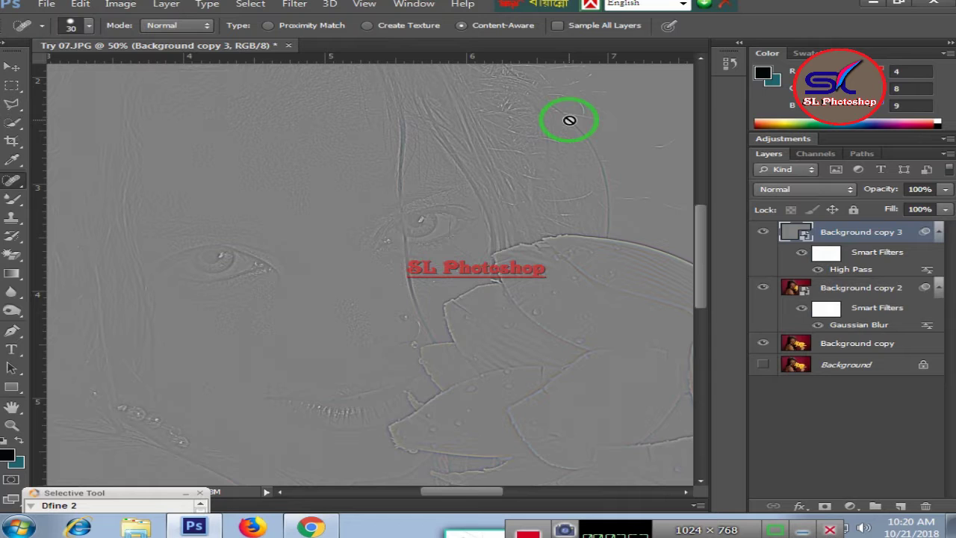
pyautogui.click(849, 193)
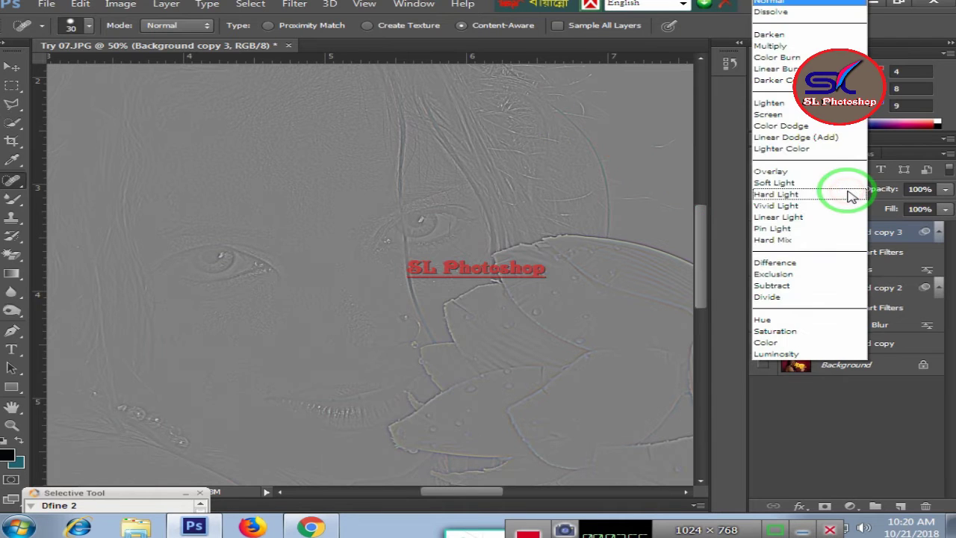
pyautogui.click(780, 205)
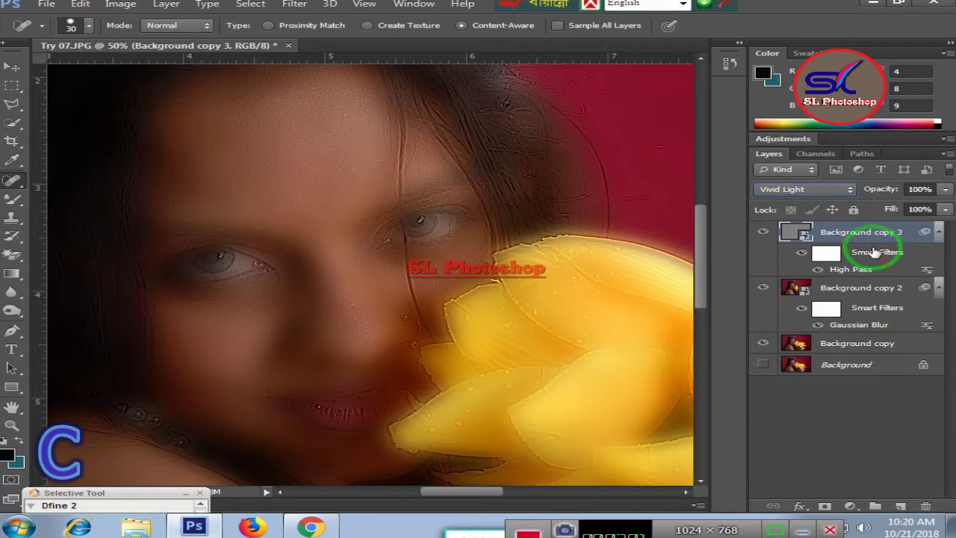
# Group both filtered copies into Group 1 with an inverted black layer mask
pyautogui.keyDown('ctrl'); pyautogui.click(860, 291); pyautogui.keyUp('ctrl')
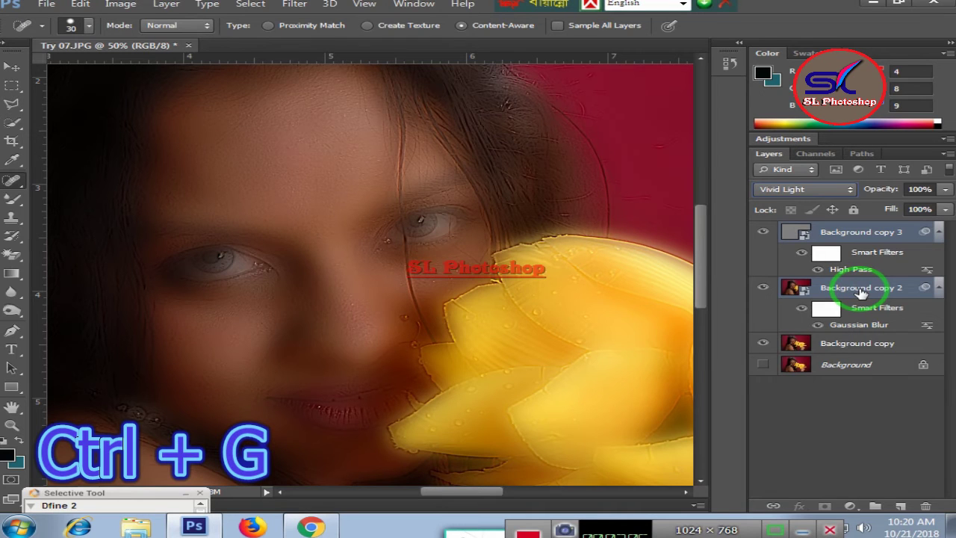
pyautogui.hotkey('ctrl', 'g')
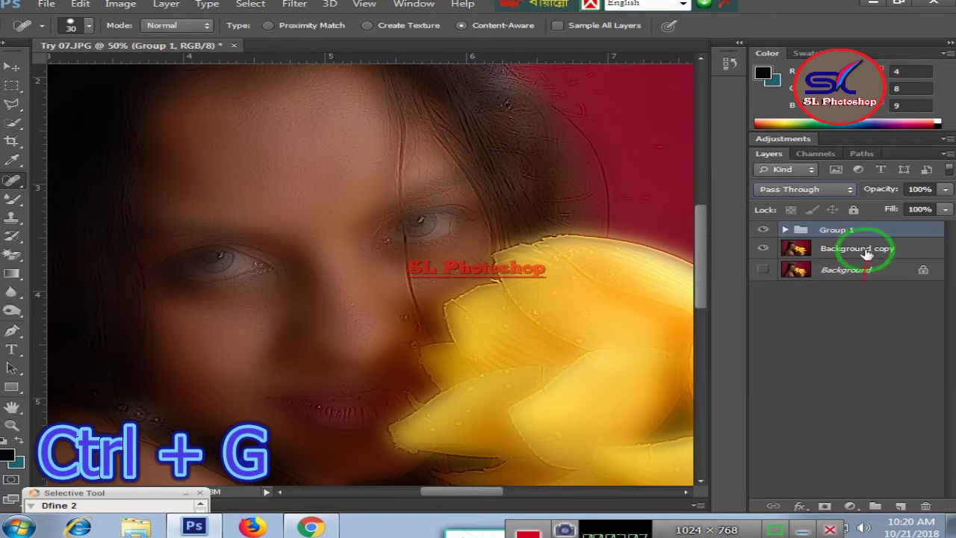
pyautogui.click(825, 507)
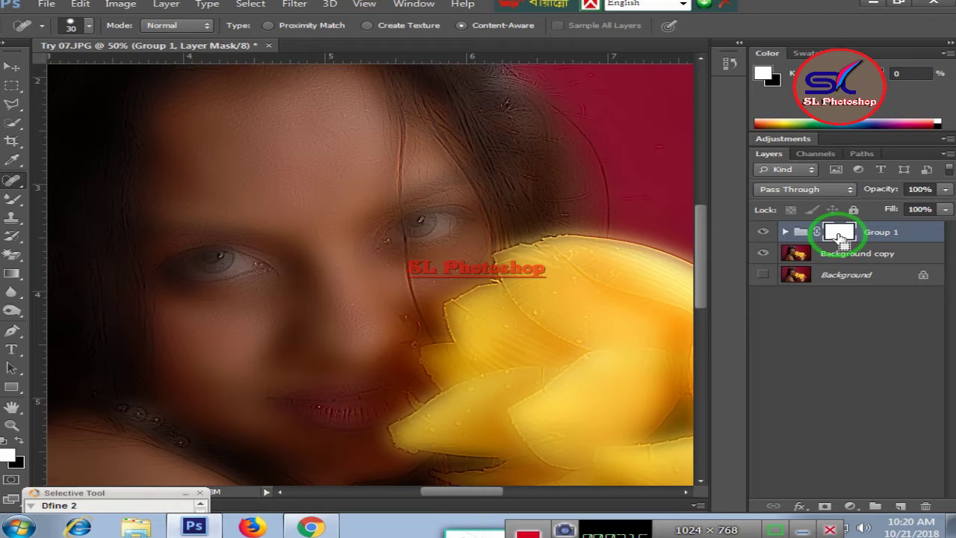
pyautogui.hotkey('ctrl', 'i')
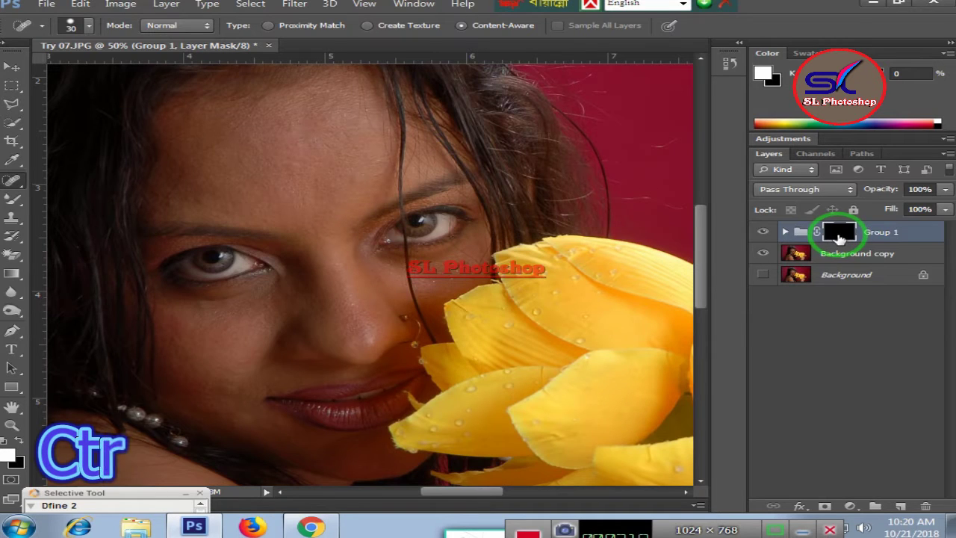
# Select the standard Brush Tool from the toolbox's brush group
pyautogui.rightClick(5, 181)
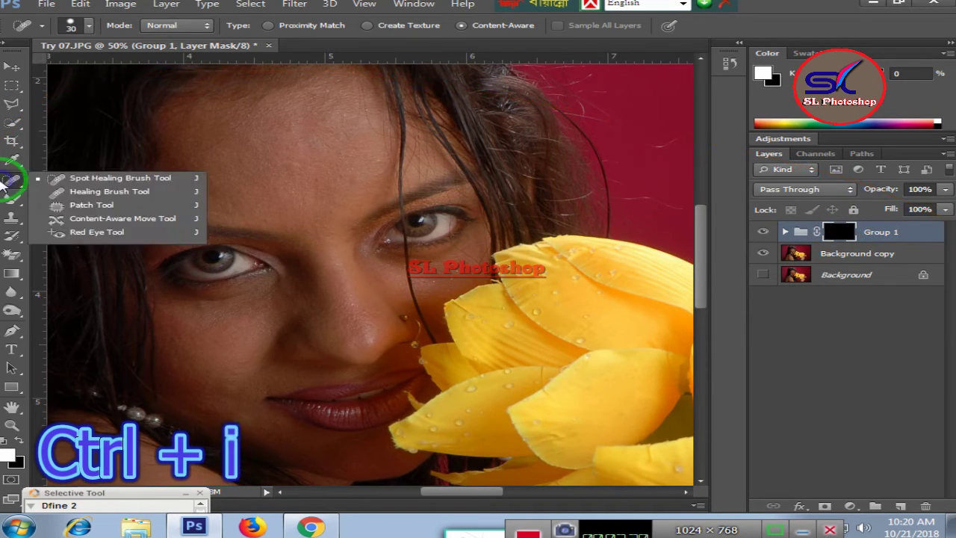
pyautogui.click(17, 202)
pyautogui.rightClick(16, 202)
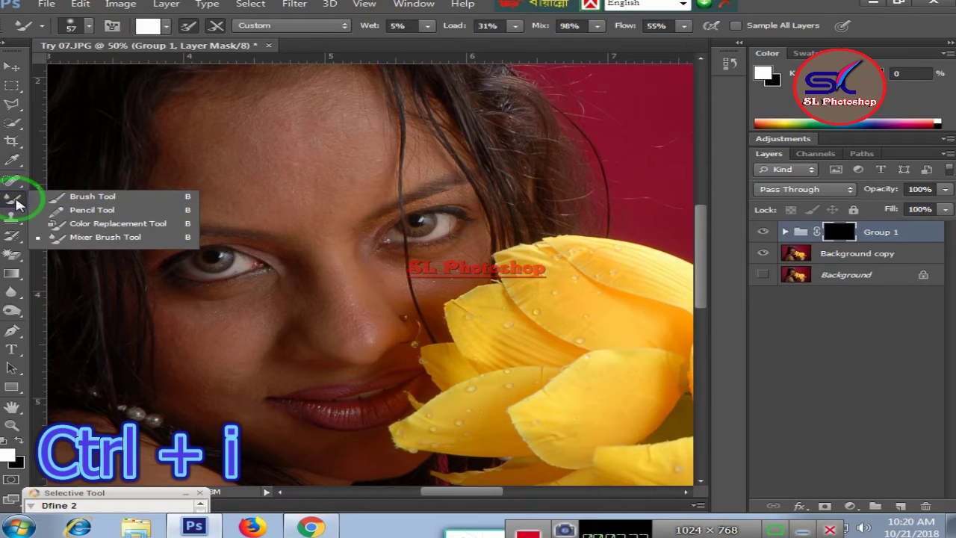
pyautogui.click(92, 196)
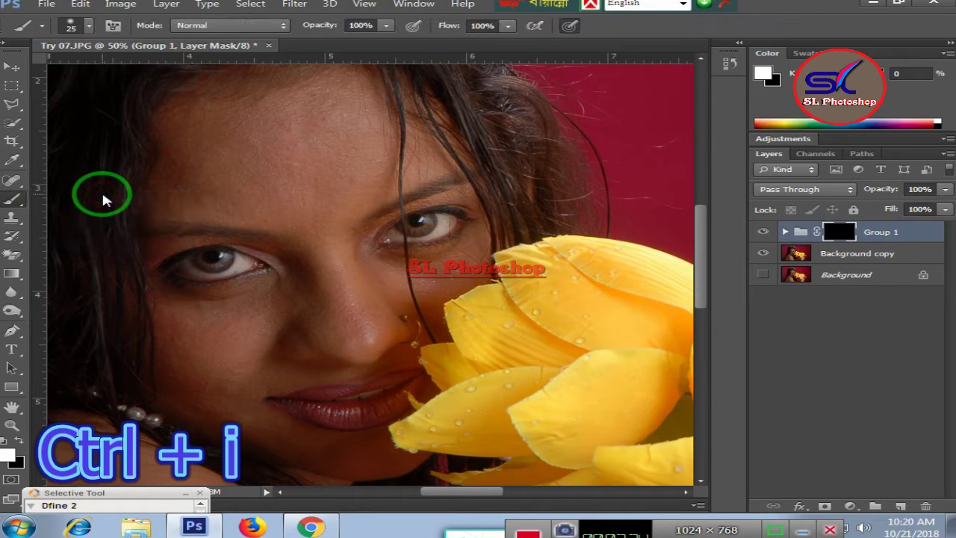
# Set the foreground colour to black with brightness 0 in the Color Picker
pyautogui.click(13, 159)
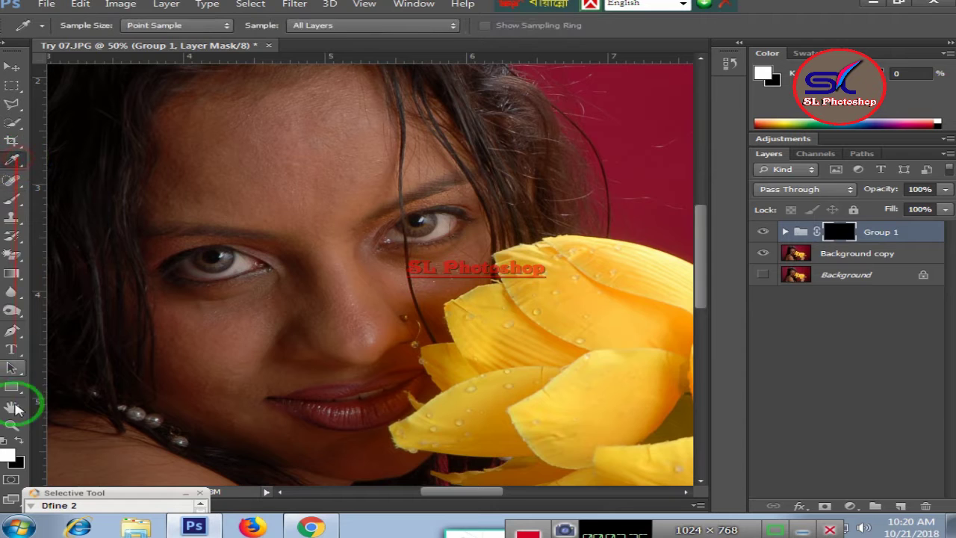
pyautogui.click(8, 454)
pyautogui.write('0')
pyautogui.press('Tab')
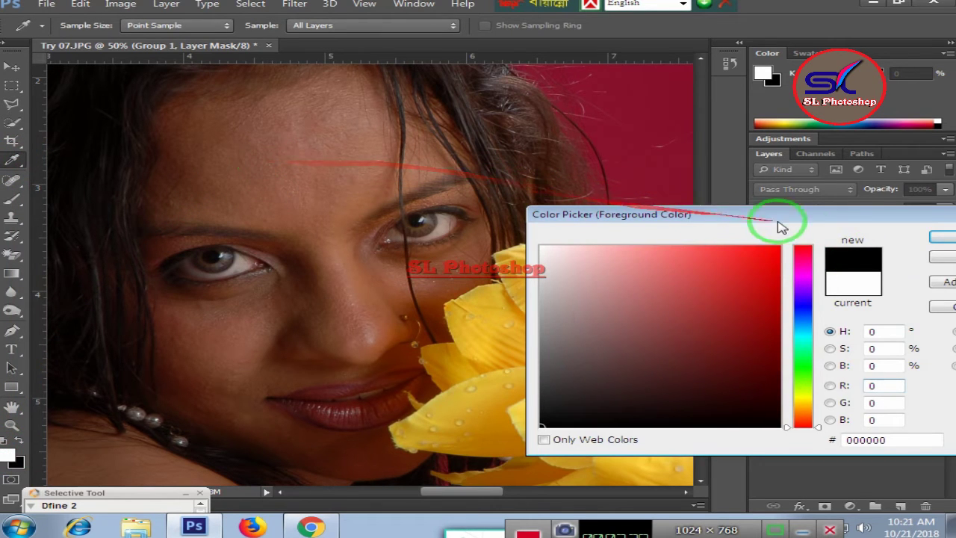
pyautogui.click(942, 236)
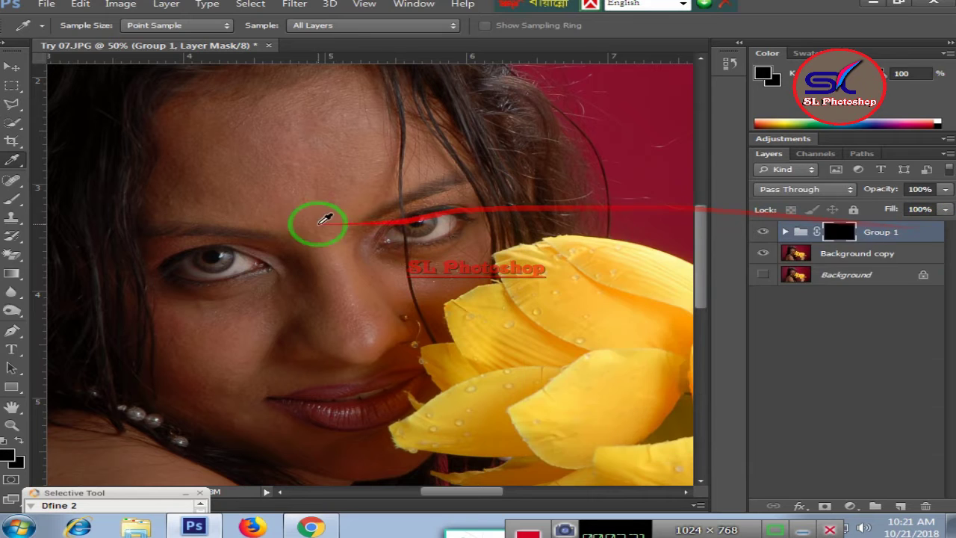
pyautogui.click(7, 454)
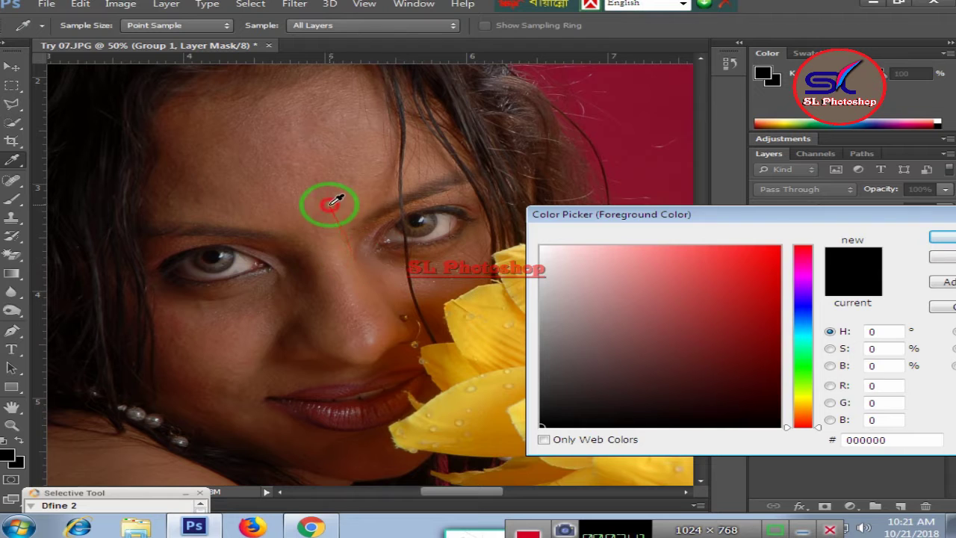
pyautogui.moveTo(839, 219); pyautogui.dragTo(371, 183)
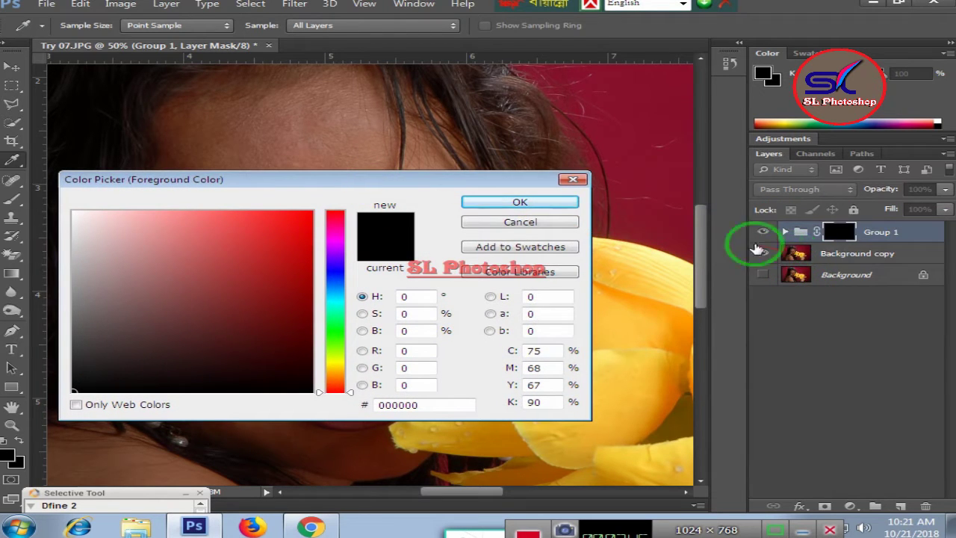
pyautogui.click(572, 180)
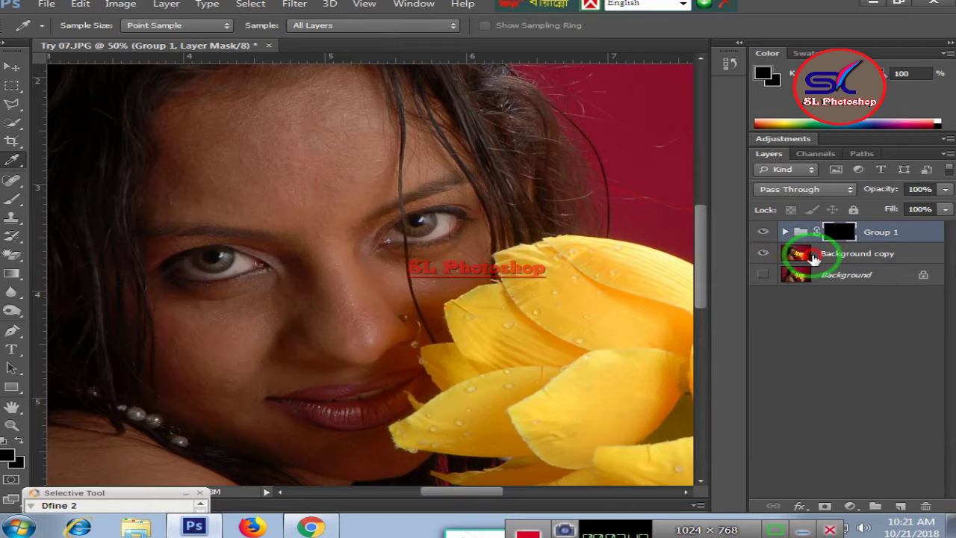
# Sample a skin brown from the face as foreground, then retarget Group 1's mask with the Brush
pyautogui.click(813, 256)
pyautogui.click(9, 457)
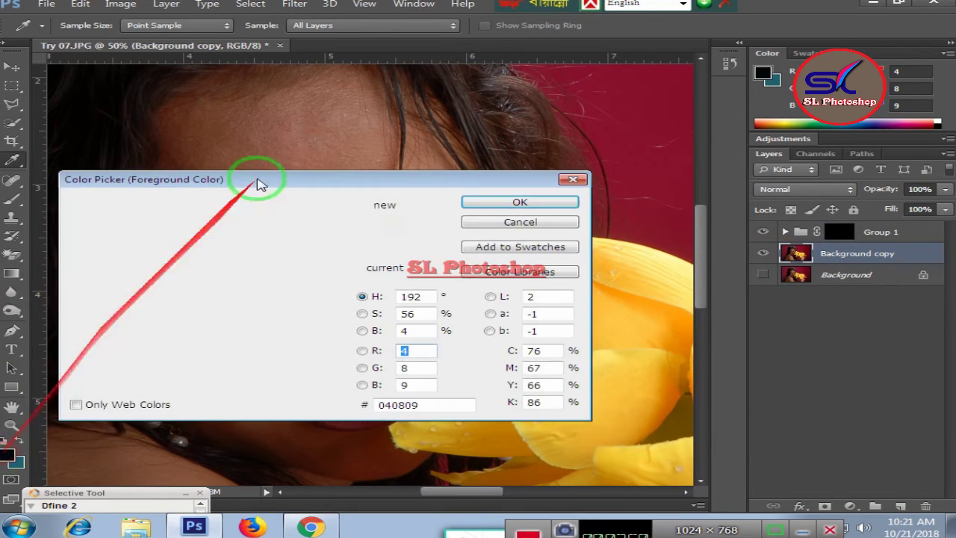
pyautogui.click(292, 128)
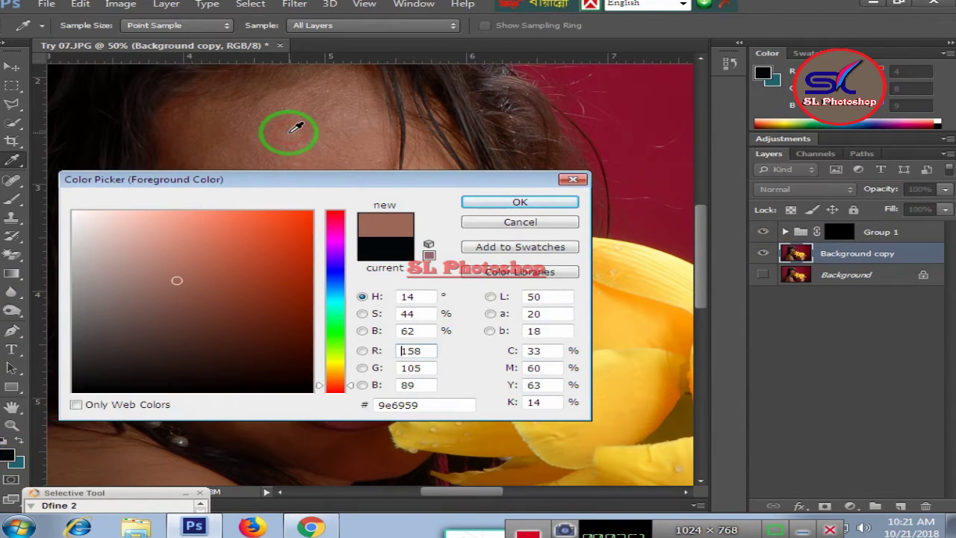
pyautogui.click(527, 201)
pyautogui.click(880, 232)
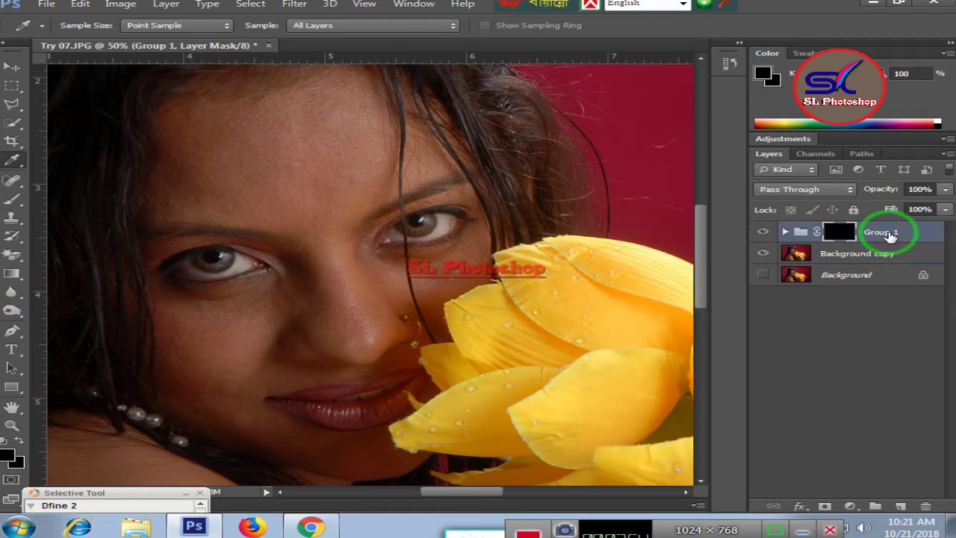
pyautogui.click(23, 207)
# Brush black on Group 1's mask across the forehead, then from cheek down over the shoulder
pyautogui.click(102, 198)
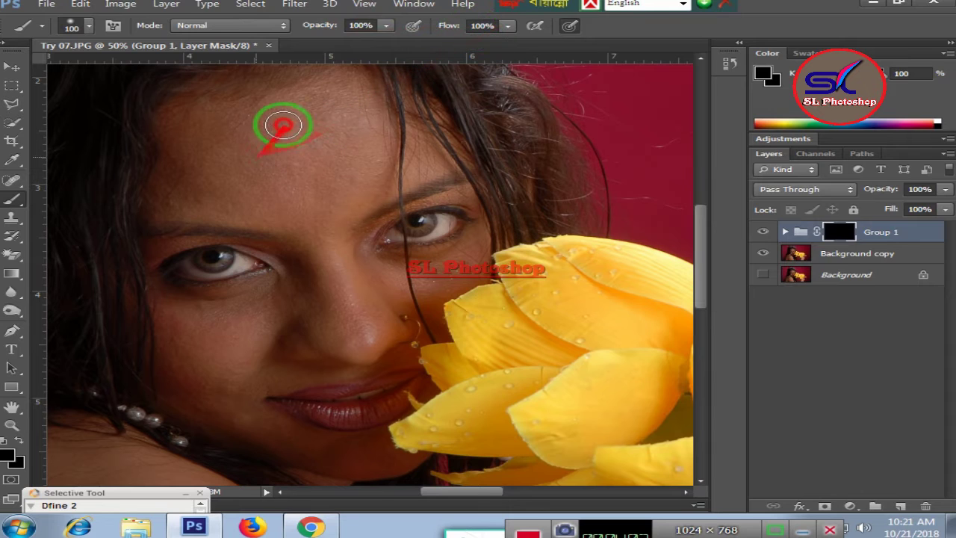
pyautogui.moveTo(305, 110)
pyautogui.mouseDown()
pyautogui.moveTo(312, 215)
pyautogui.moveTo(292, 167)
pyautogui.mouseUp()
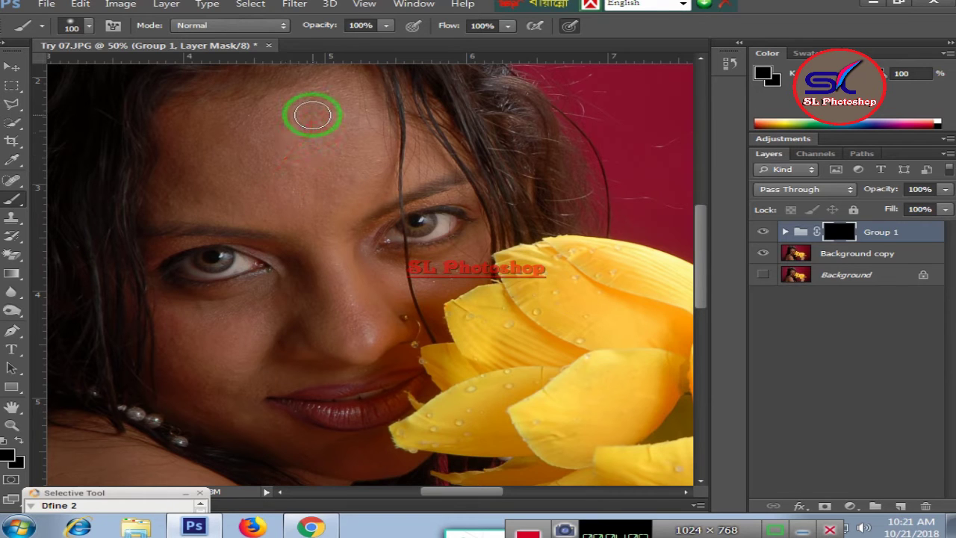
pyautogui.moveTo(312, 115)
pyautogui.mouseDown()
pyautogui.moveTo(251, 150)
pyautogui.moveTo(266, 175)
pyautogui.moveTo(315, 187)
pyautogui.moveTo(347, 125)
pyautogui.mouseUp()
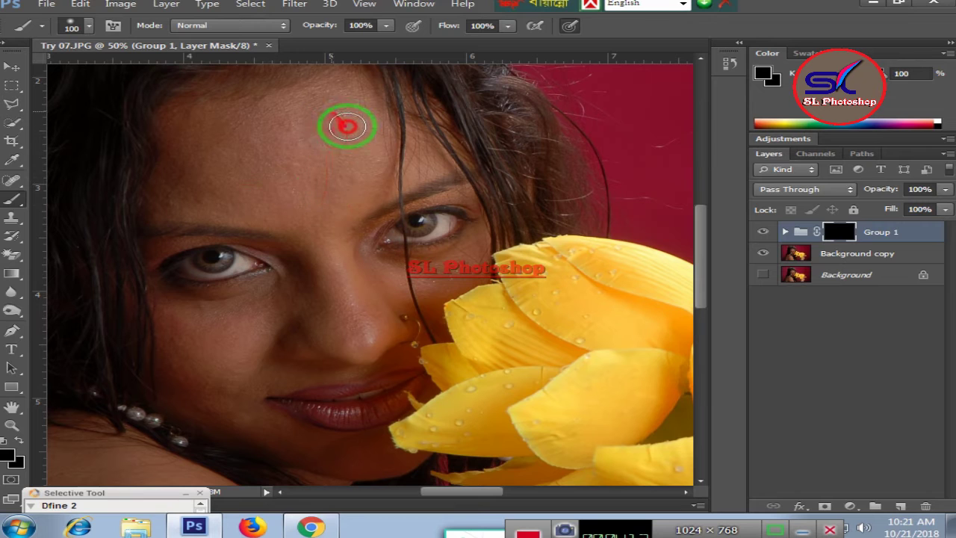
pyautogui.scroll(-2, 339, 194)
pyautogui.scroll(-1, 334, 195)
pyautogui.scroll(-2, 329, 196)
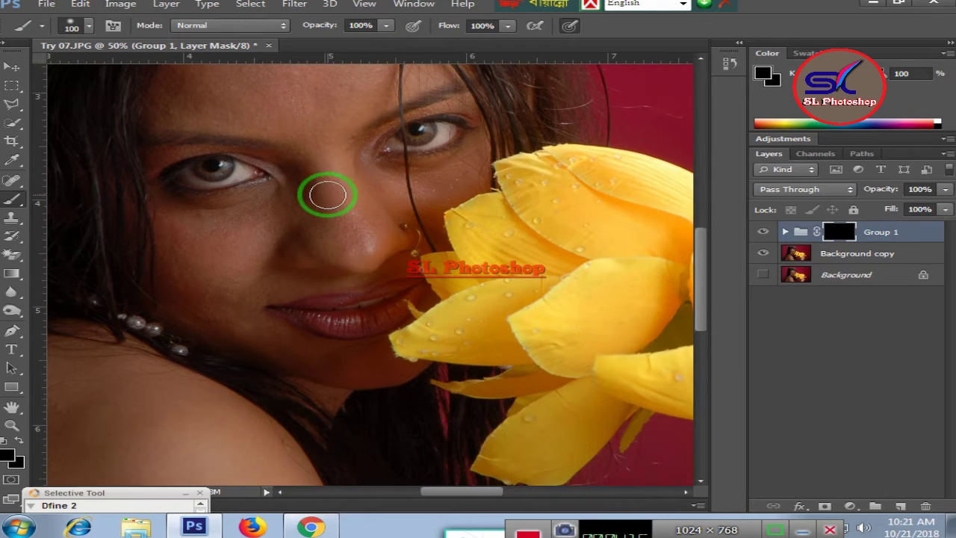
pyautogui.moveTo(267, 216)
pyautogui.mouseDown()
pyautogui.moveTo(134, 309)
pyautogui.moveTo(47, 457)
pyautogui.mouseUp()
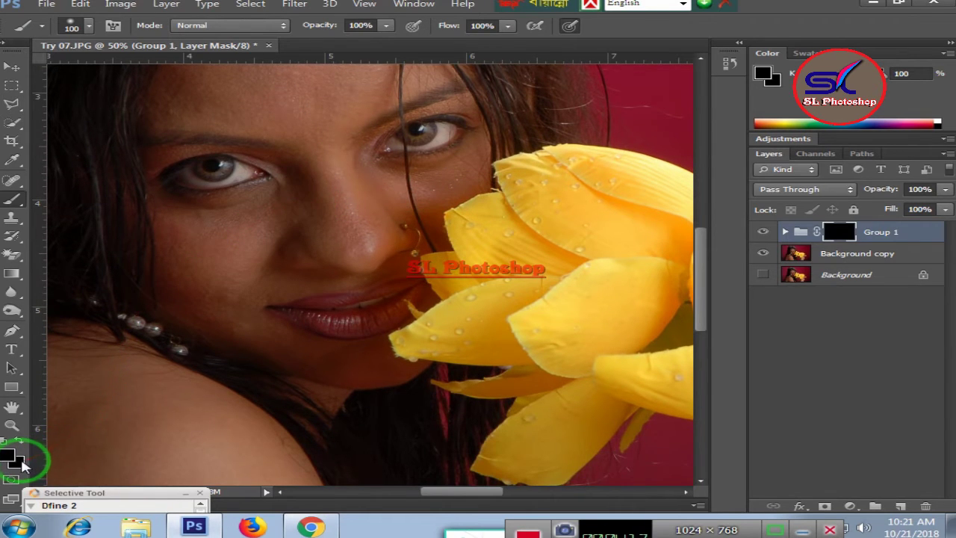
# Set the background colour to near-white fbf5f5 and return to the Brush tool
pyautogui.click(23, 464)
pyautogui.moveTo(196, 314); pyautogui.dragTo(261, 249)
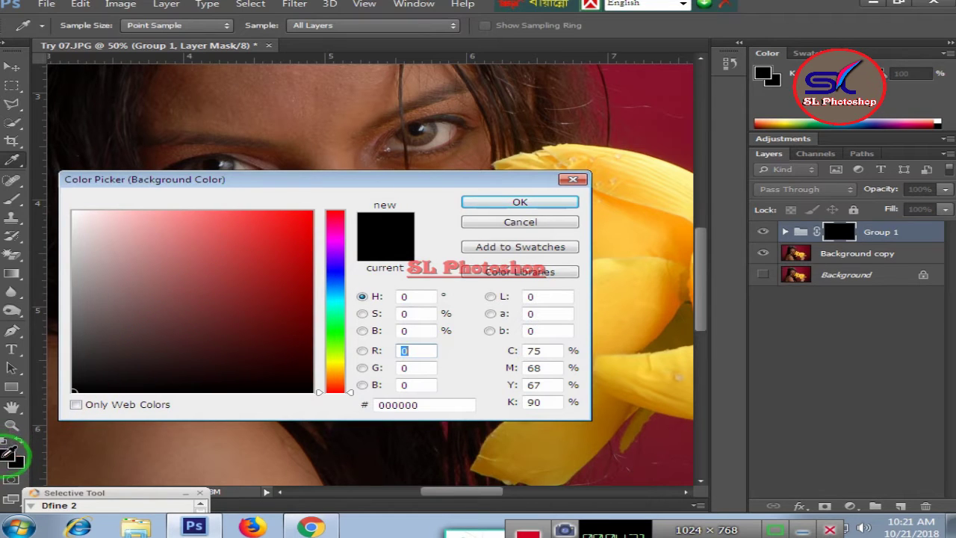
pyautogui.click(77, 214)
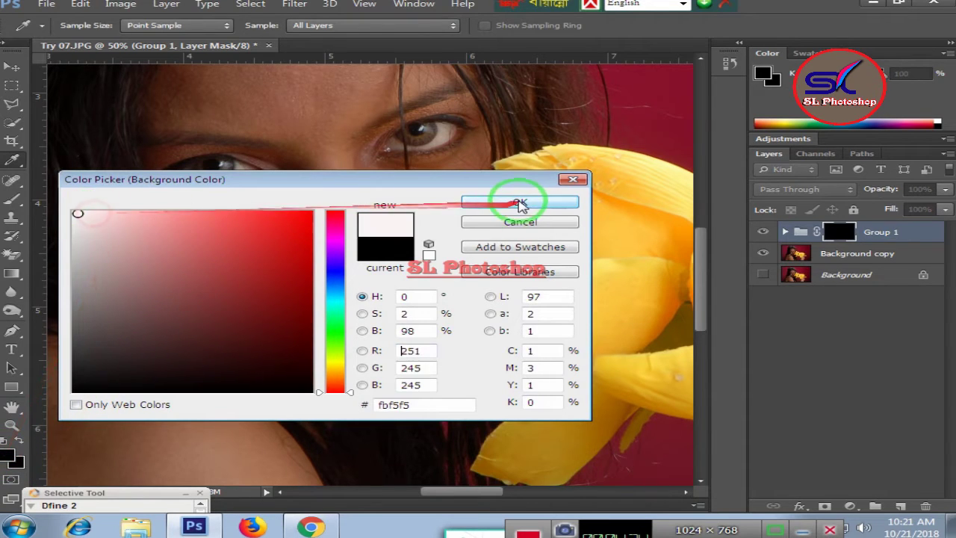
pyautogui.click(520, 201)
pyautogui.press('b')
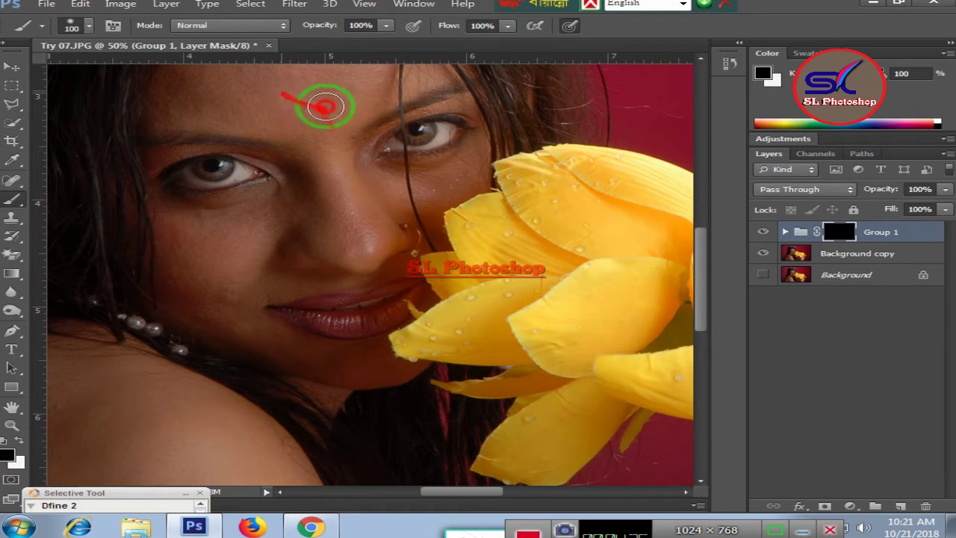
pyautogui.scroll(3, 318, 97)
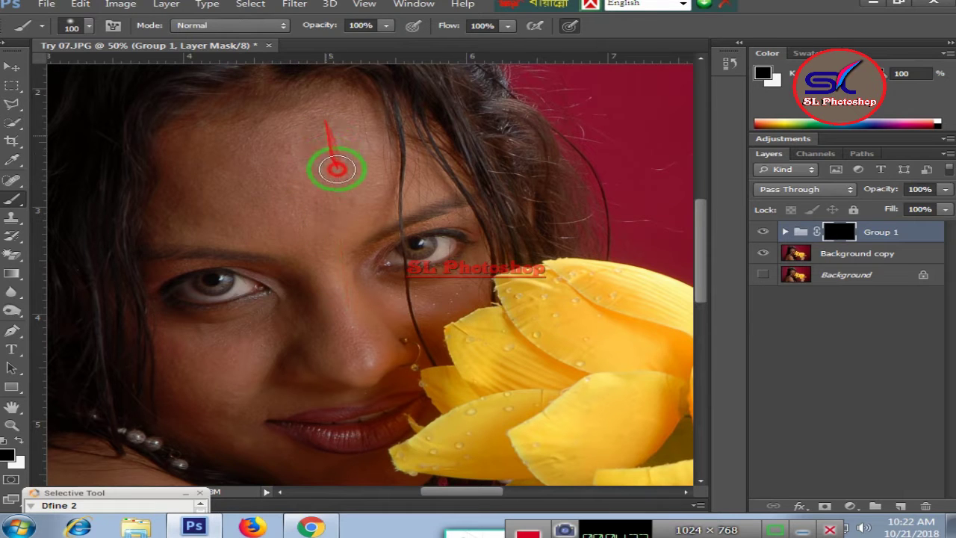
# Switch to white and paint Group 1's mask over the forehead, cheek and chin
pyautogui.click(22, 441)
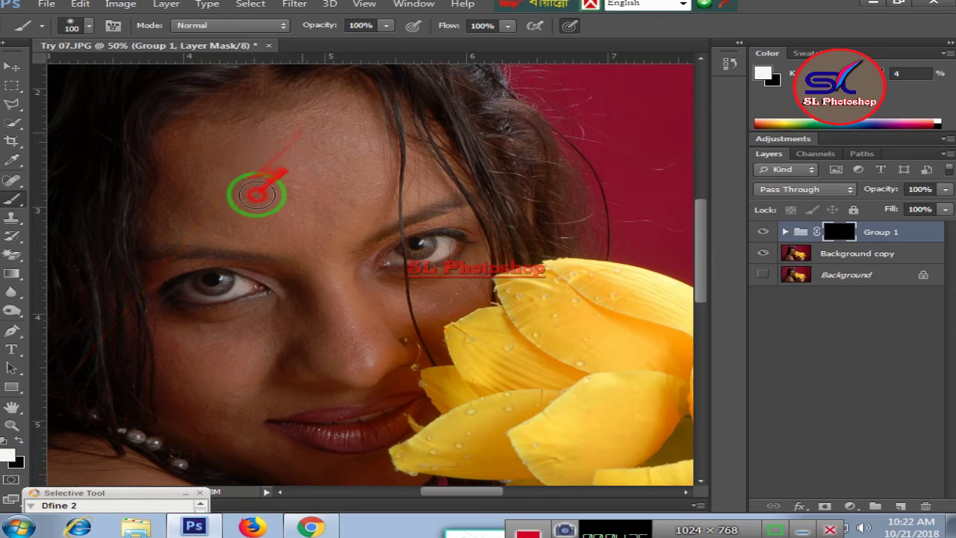
pyautogui.moveTo(247, 176); pyautogui.dragTo(290, 219)
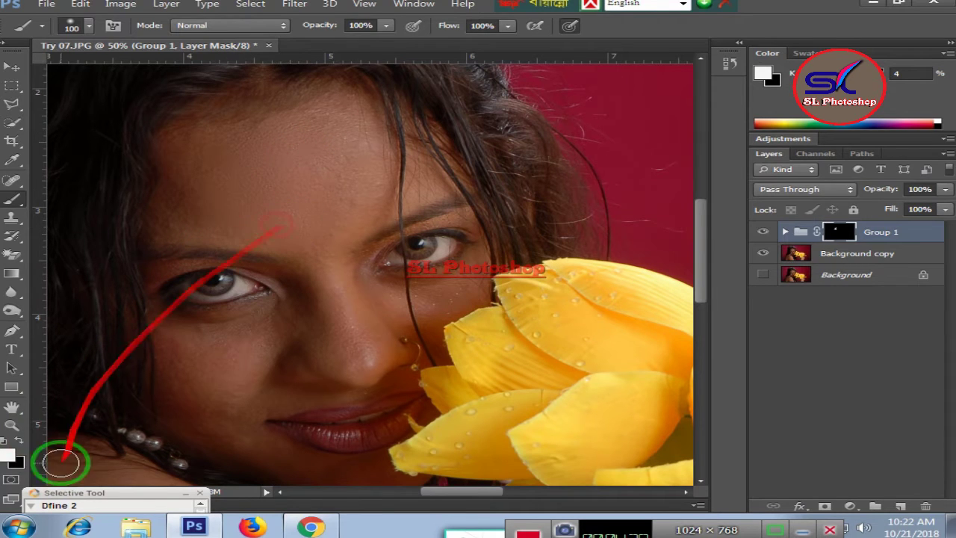
pyautogui.moveTo(320, 153)
pyautogui.mouseDown()
pyautogui.moveTo(331, 137)
pyautogui.moveTo(202, 139)
pyautogui.moveTo(184, 203)
pyautogui.mouseUp()
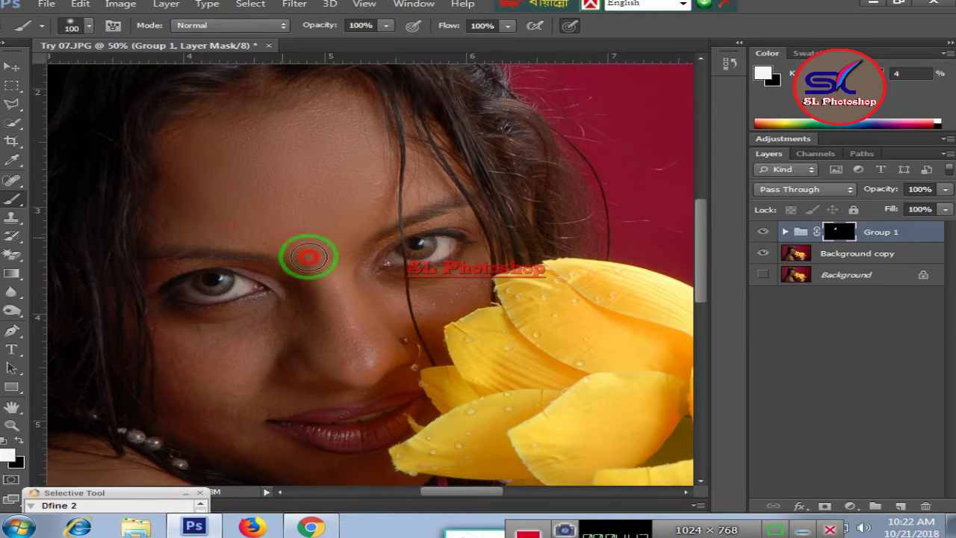
pyautogui.moveTo(308, 257)
pyautogui.mouseDown()
pyautogui.moveTo(267, 222)
pyautogui.moveTo(320, 196)
pyautogui.moveTo(358, 144)
pyautogui.moveTo(314, 125)
pyautogui.mouseUp()
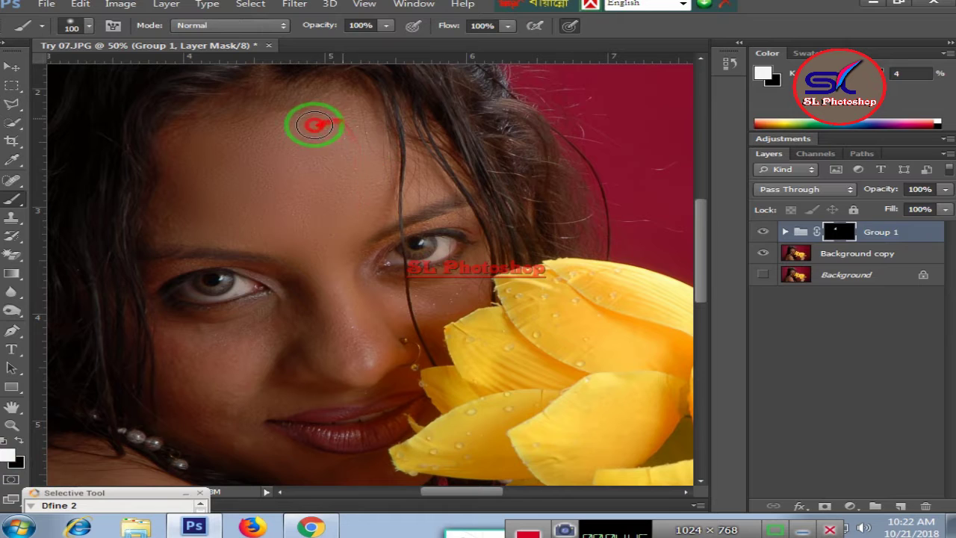
pyautogui.scroll(-3, 273, 151)
pyautogui.moveTo(277, 153)
pyautogui.mouseDown()
pyautogui.moveTo(252, 237)
pyautogui.moveTo(222, 217)
pyautogui.moveTo(215, 275)
pyautogui.moveTo(251, 316)
pyautogui.moveTo(186, 268)
pyautogui.moveTo(233, 216)
pyautogui.moveTo(190, 214)
pyautogui.moveTo(263, 242)
pyautogui.mouseUp()
pyautogui.moveTo(249, 295)
pyautogui.mouseDown()
pyautogui.moveTo(271, 324)
pyautogui.moveTo(348, 352)
pyautogui.moveTo(324, 186)
pyautogui.moveTo(336, 192)
pyautogui.moveTo(336, 207)
pyautogui.moveTo(303, 160)
pyautogui.moveTo(333, 202)
pyautogui.moveTo(373, 203)
pyautogui.moveTo(411, 174)
pyautogui.moveTo(446, 172)
pyautogui.mouseUp()
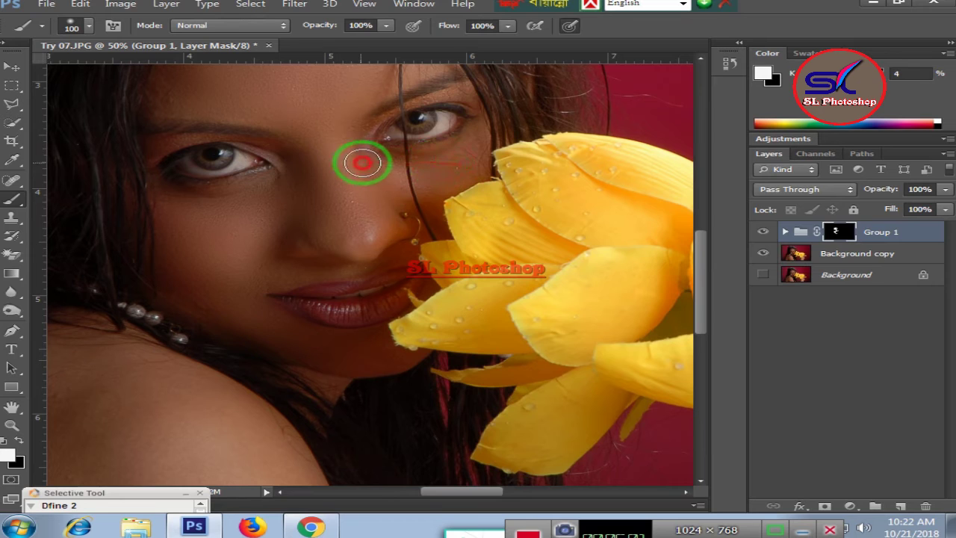
pyautogui.moveTo(362, 163)
pyautogui.mouseDown()
pyautogui.moveTo(380, 191)
pyautogui.moveTo(299, 153)
pyautogui.mouseUp()
# Paint the mask across the cheek and around the upper and lower lips
pyautogui.scroll(-3, 302, 155)
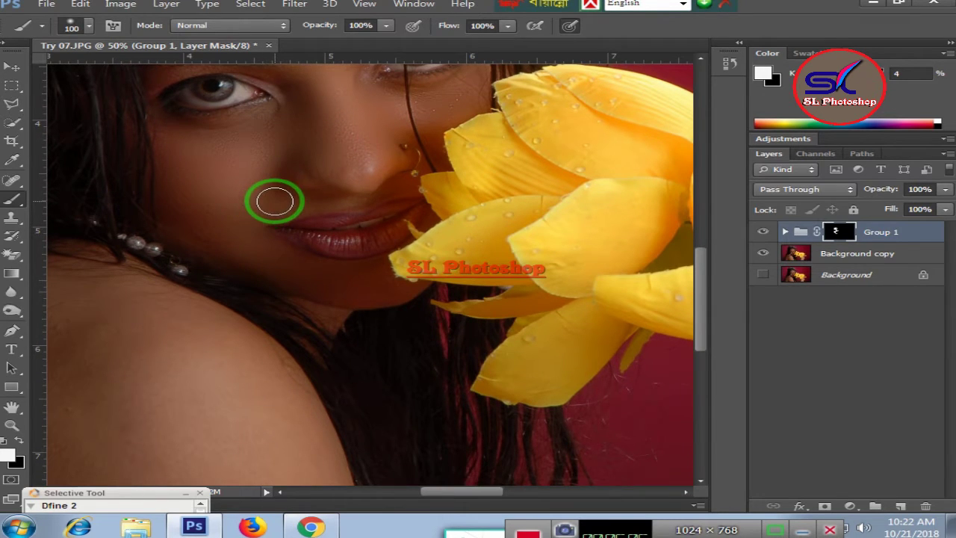
pyautogui.scroll(1, 276, 203)
pyautogui.scroll(3, 274, 201)
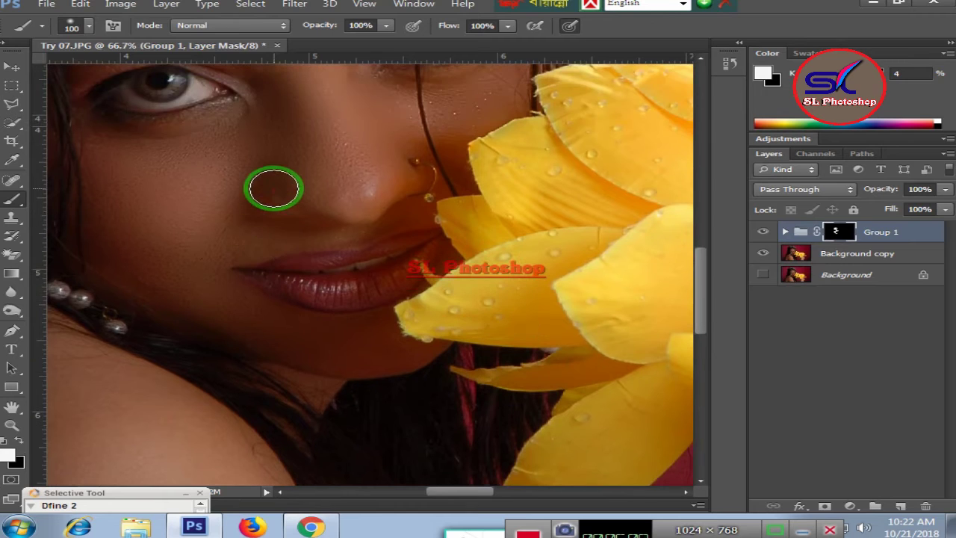
pyautogui.moveTo(273, 187); pyautogui.dragTo(229, 238)
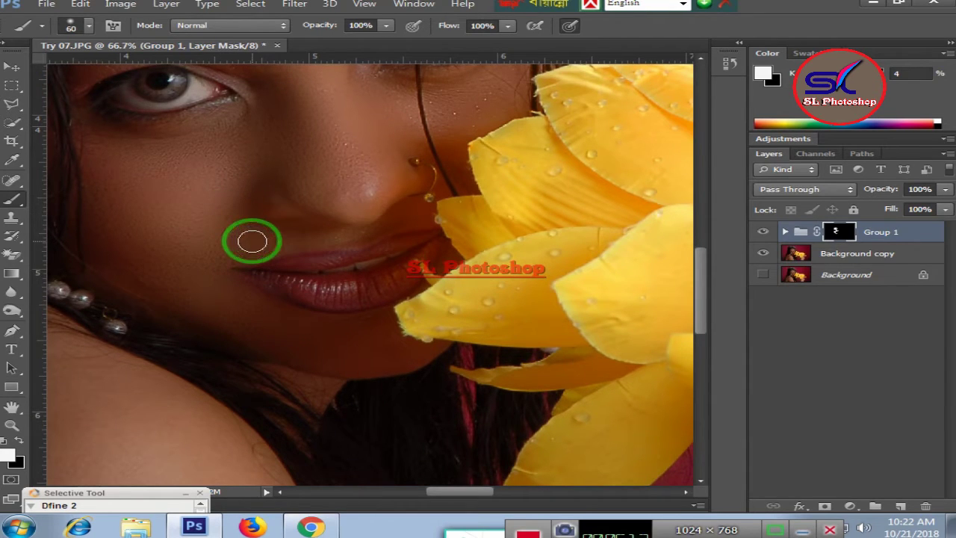
pyautogui.moveTo(251, 240); pyautogui.dragTo(287, 239)
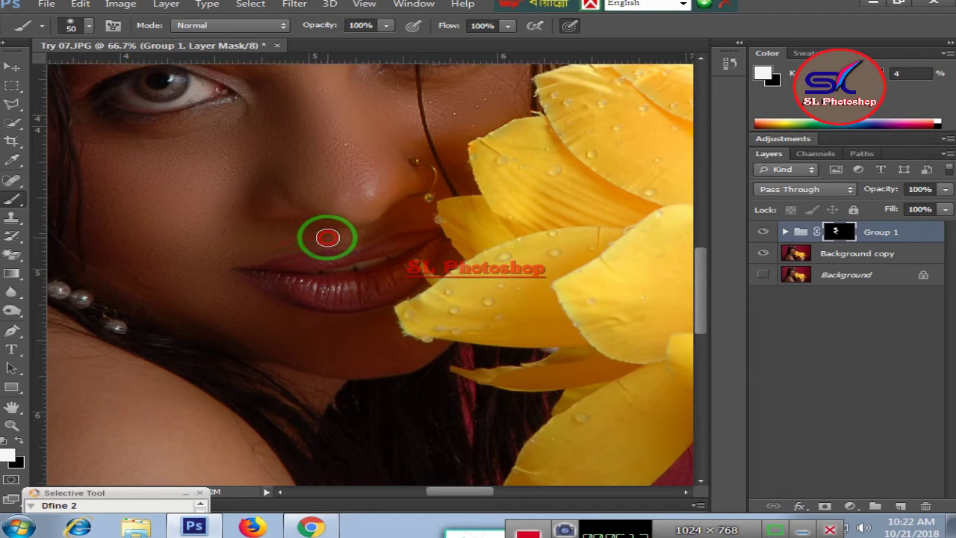
pyautogui.moveTo(353, 234); pyautogui.dragTo(372, 233)
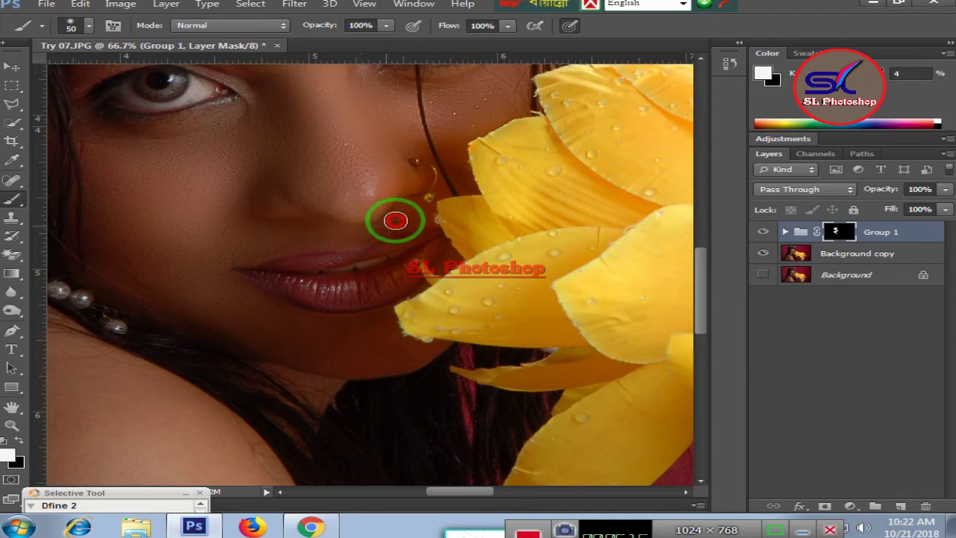
pyautogui.moveTo(386, 344)
pyautogui.mouseDown()
pyautogui.moveTo(316, 326)
pyautogui.moveTo(235, 247)
pyautogui.moveTo(468, 212)
pyautogui.mouseUp()
# Touch up remaining face areas on the mask and move the view down toward the shoulder
pyautogui.scroll(3, 234, 247)
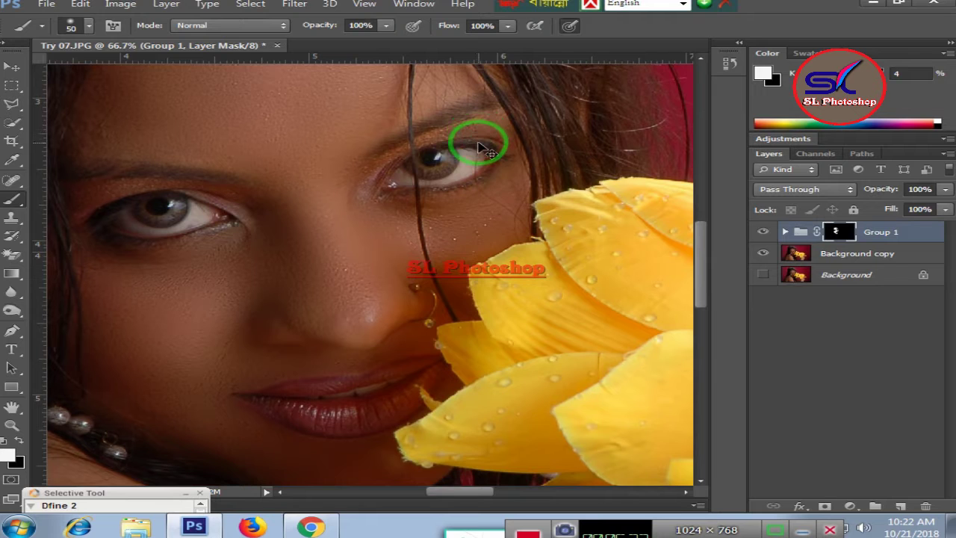
pyautogui.moveTo(489, 153); pyautogui.dragTo(315, 241)
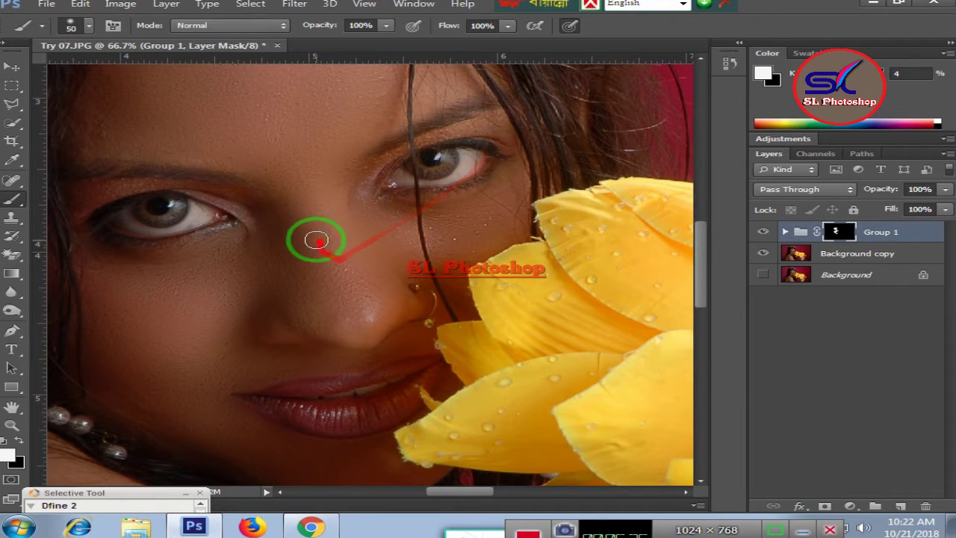
pyautogui.scroll(2, 316, 220)
pyautogui.scroll(3, 320, 230)
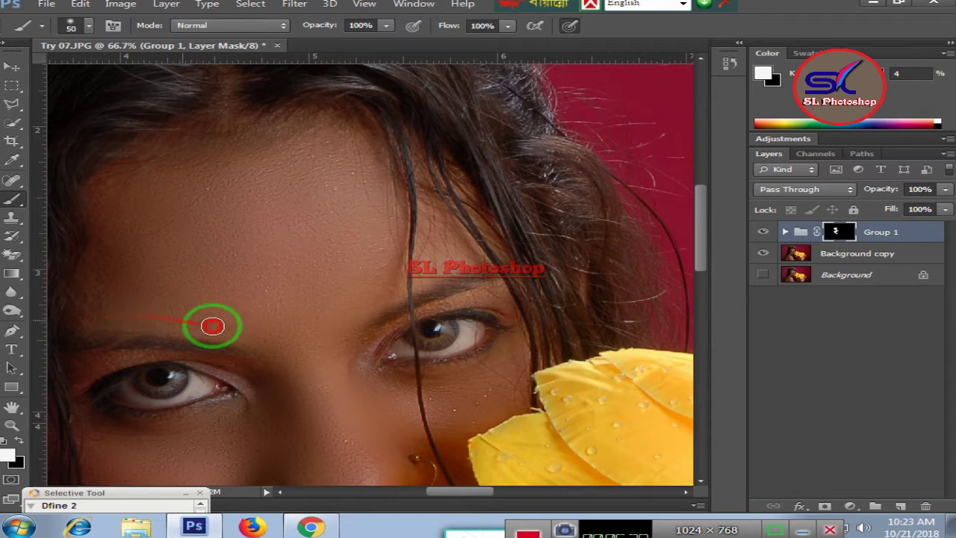
pyautogui.moveTo(212, 325)
pyautogui.mouseDown()
pyautogui.moveTo(122, 314)
pyautogui.moveTo(277, 342)
pyautogui.mouseUp()
pyautogui.scroll(-2, 280, 337)
pyautogui.scroll(-2, 291, 332)
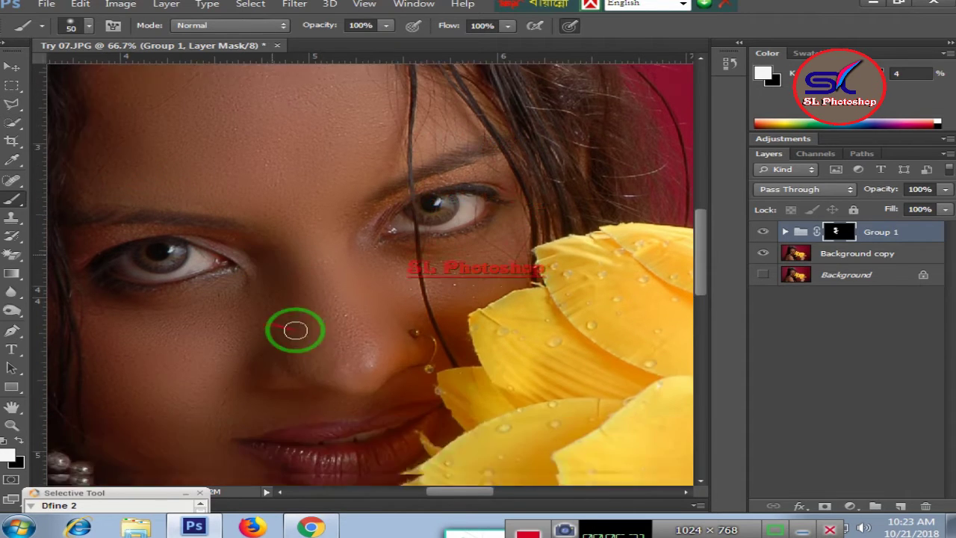
pyautogui.scroll(-2, 314, 334)
pyautogui.scroll(-1, 316, 337)
pyautogui.moveTo(477, 492); pyautogui.dragTo(437, 498)
pyautogui.scroll(-2, 384, 404)
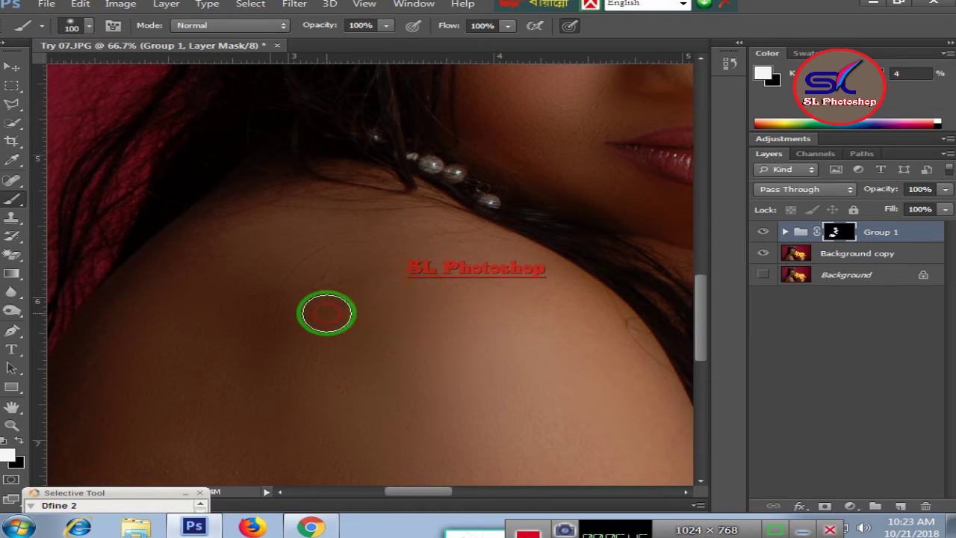
# Resize the brush and paint white on Group 1's mask across the shoulder and neck skin
pyautogui.press(']')
pyautogui.press(']')
pyautogui.press(']')
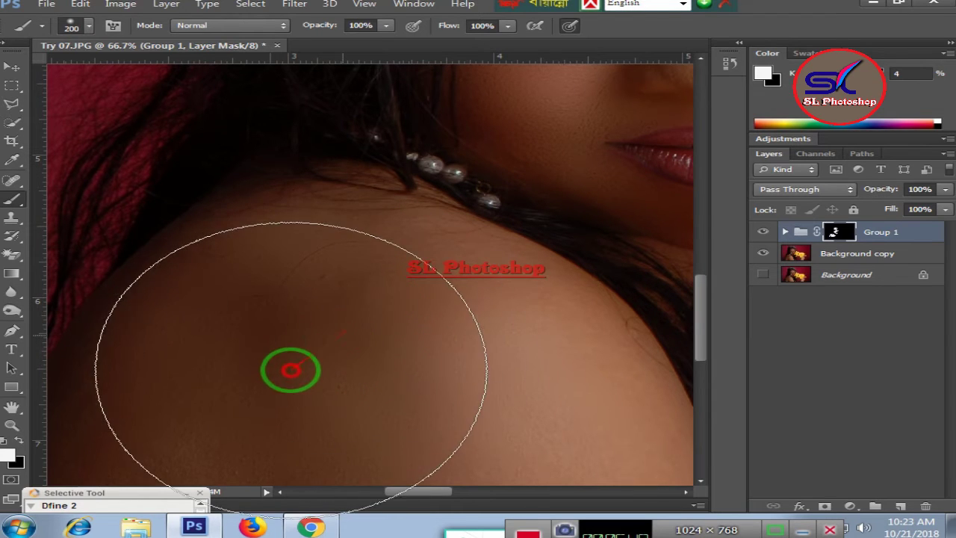
pyautogui.press(']')
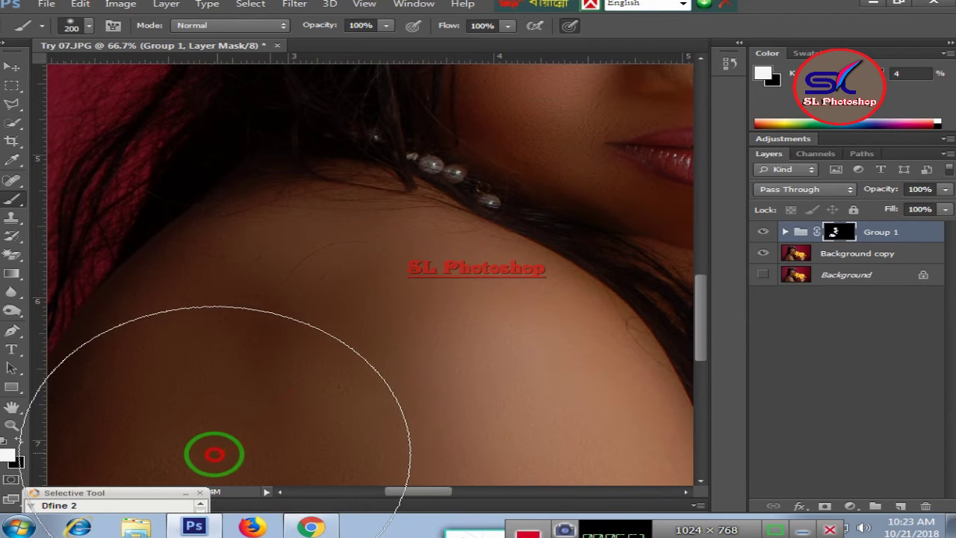
pyautogui.press('[')
pyautogui.press('[')
pyautogui.press('[')
pyautogui.press('[')
pyautogui.press('[')
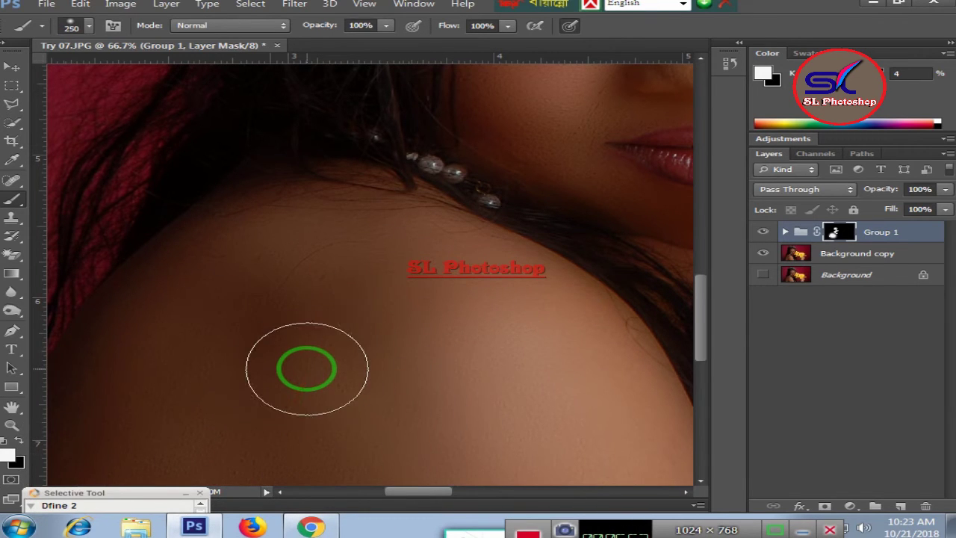
pyautogui.press('[')
pyautogui.scroll(-5, 298, 366)
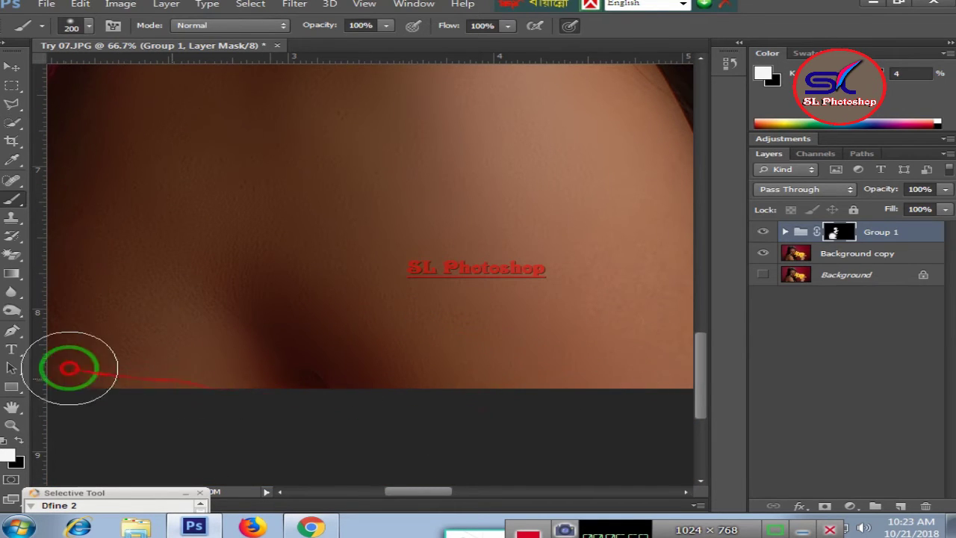
pyautogui.moveTo(426, 492); pyautogui.dragTo(457, 491)
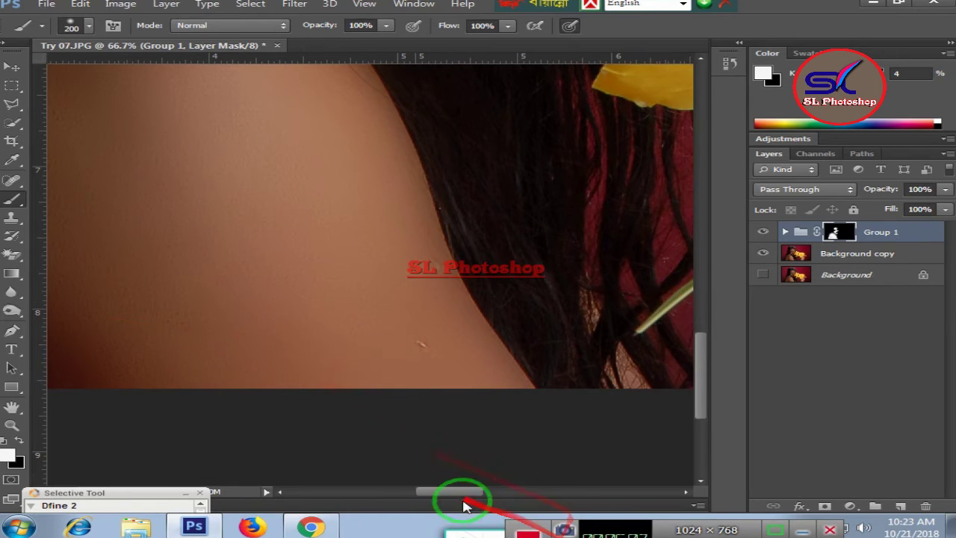
pyautogui.moveTo(451, 496); pyautogui.dragTo(401, 493)
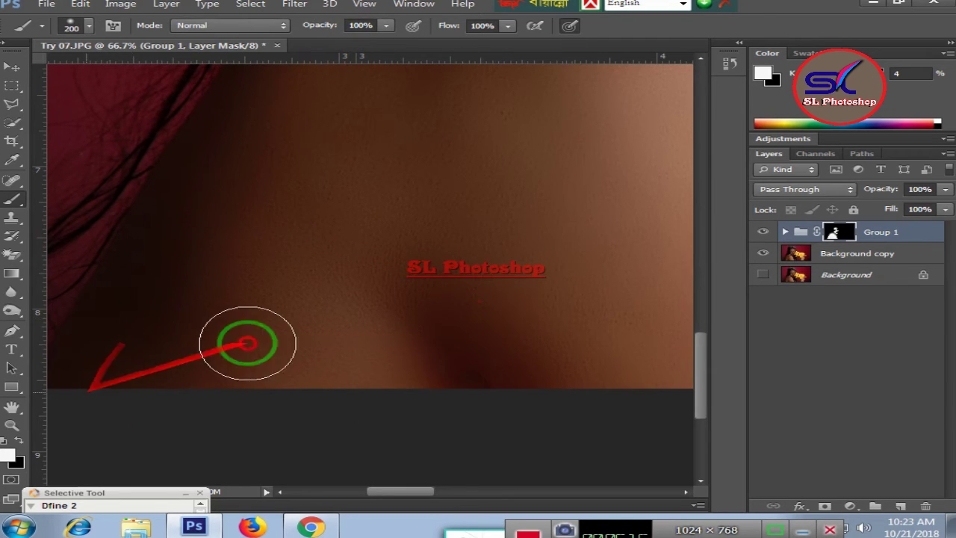
pyautogui.scroll(2, 356, 284)
pyautogui.scroll(5, 356, 278)
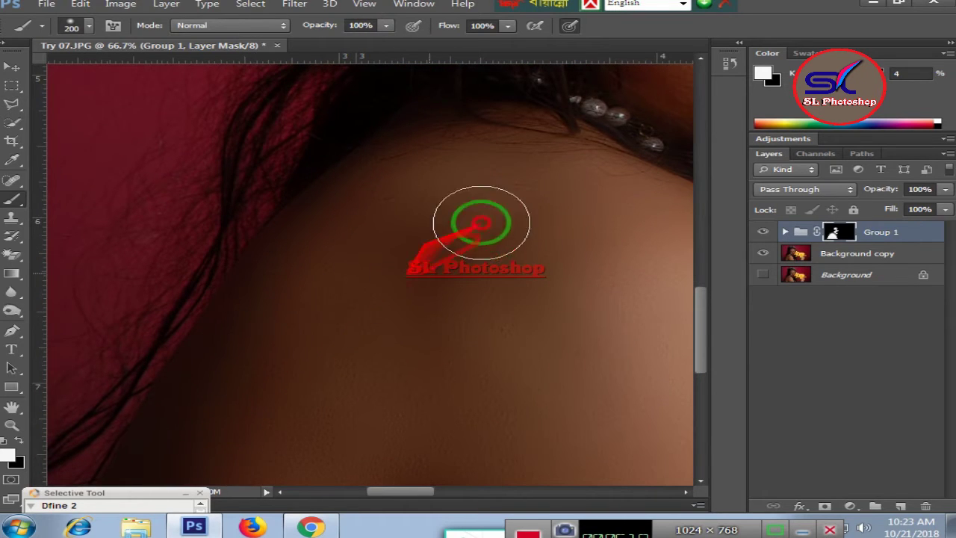
pyautogui.moveTo(433, 489); pyautogui.dragTo(441, 489)
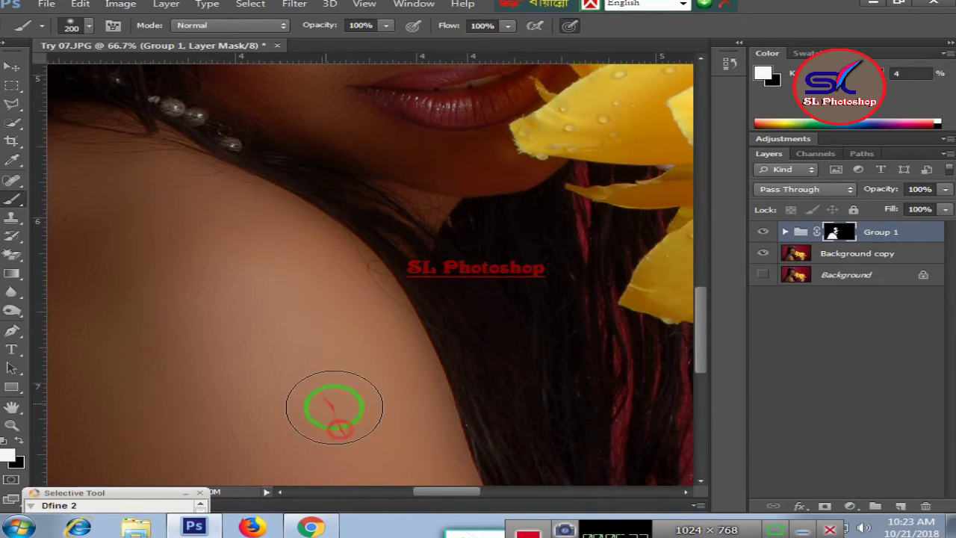
# Zoom out to the full photo and paint Group 1's mask over the hand holding the flower
pyautogui.scroll(-1, 333, 409)
pyautogui.scroll(-1, 333, 409)
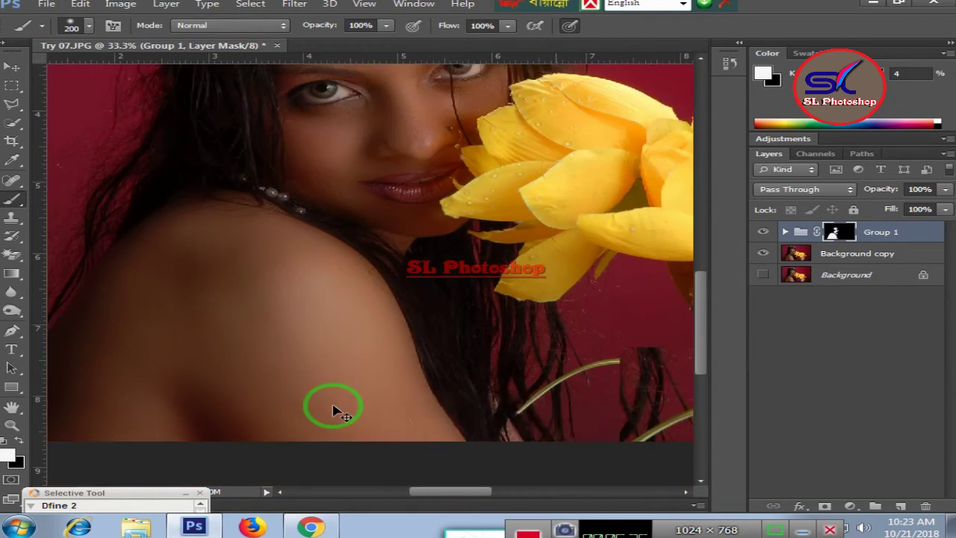
pyautogui.scroll(-2, 333, 409)
pyautogui.scroll(-1, 333, 409)
pyautogui.scroll(1, 333, 409)
pyautogui.scroll(1, 333, 409)
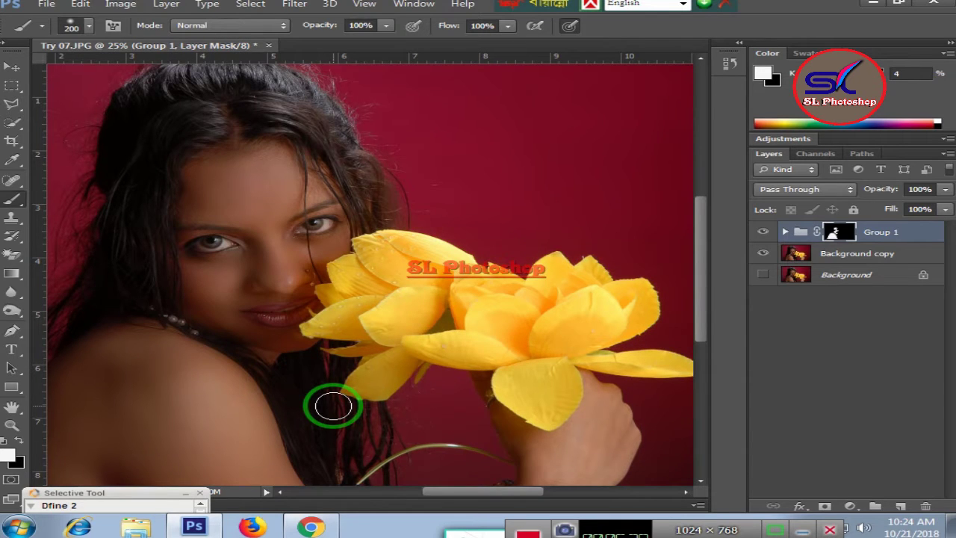
pyautogui.scroll(-2, 341, 390)
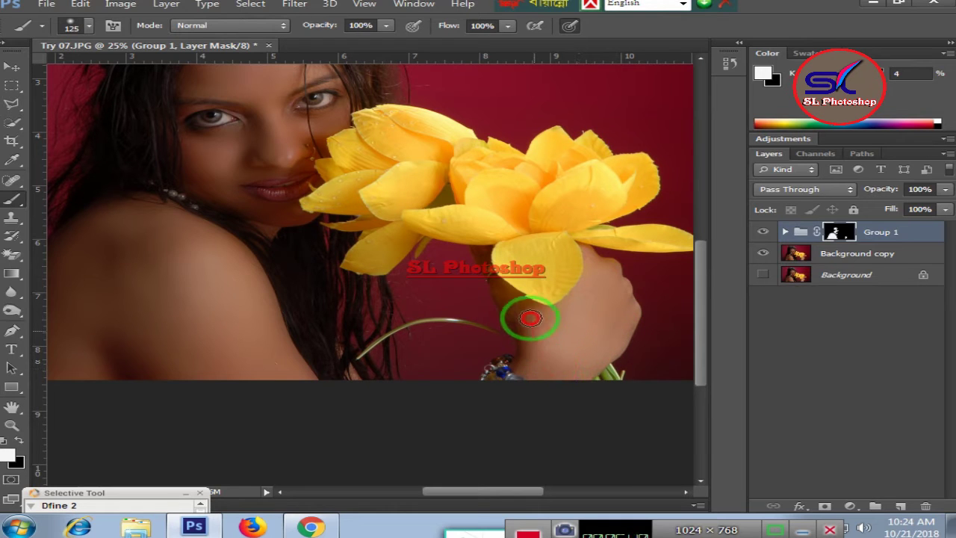
pyautogui.moveTo(514, 302)
pyautogui.mouseDown()
pyautogui.moveTo(562, 316)
pyautogui.moveTo(705, 311)
pyautogui.mouseUp()
pyautogui.scroll(2, 679, 317)
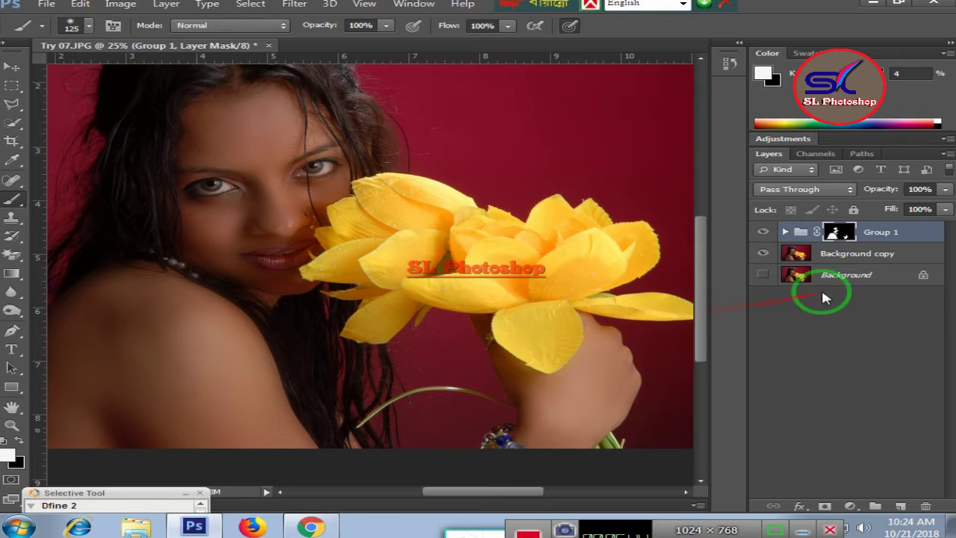
# Magnify the face and toggle Group 1 off and on to compare the retouch with the original
pyautogui.click(764, 232)
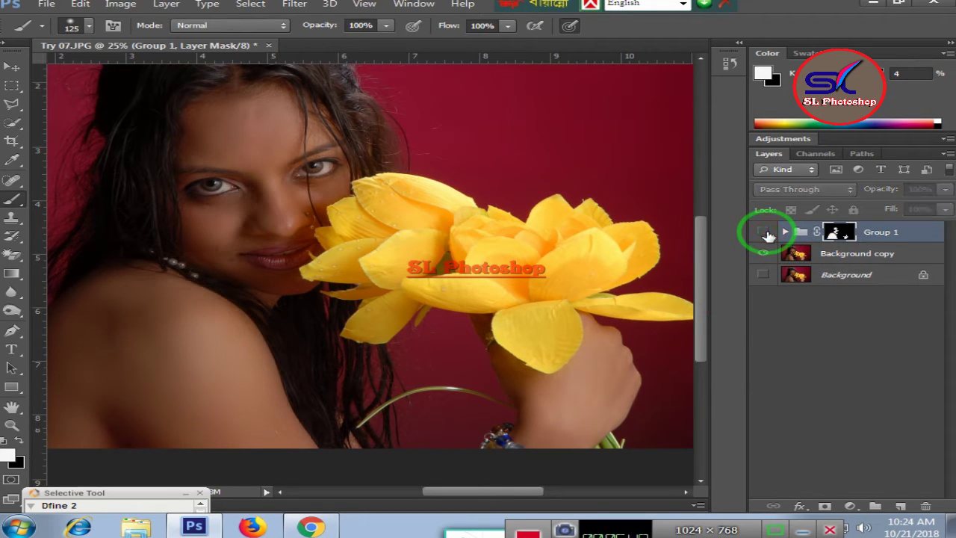
pyautogui.hotkey('ctrl', '+')
pyautogui.hotkey('ctrl', '+')
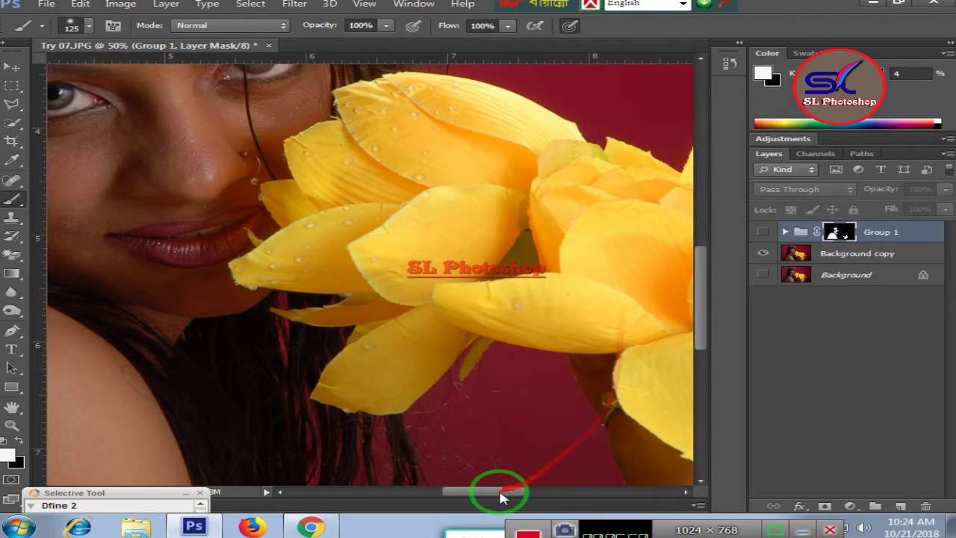
pyautogui.moveTo(501, 496); pyautogui.dragTo(465, 495)
pyautogui.scroll(4, 530, 335)
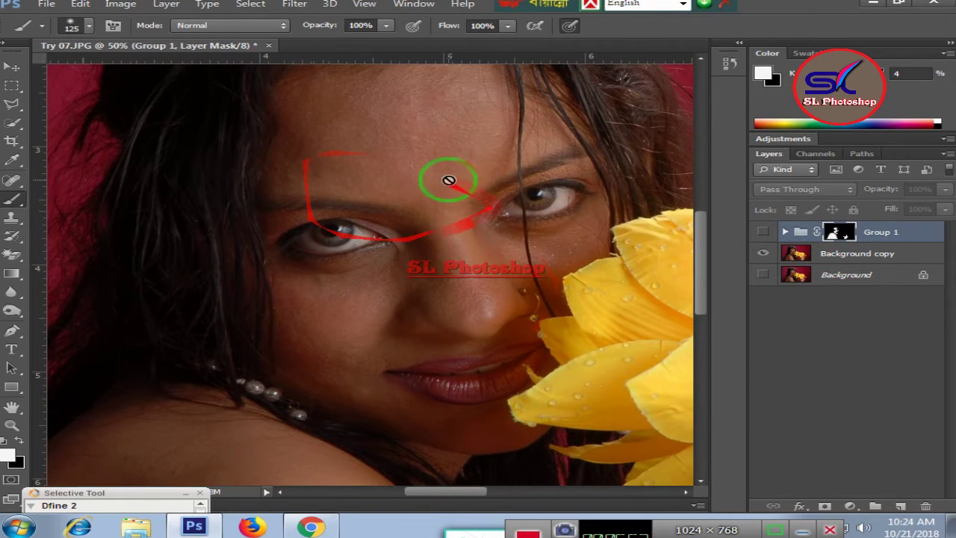
pyautogui.click(763, 232)
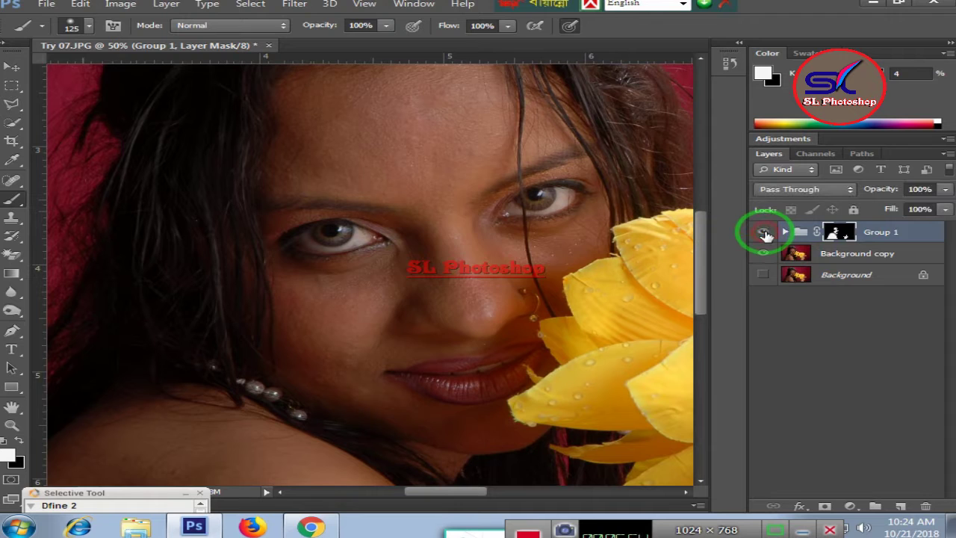
pyautogui.click(763, 232)
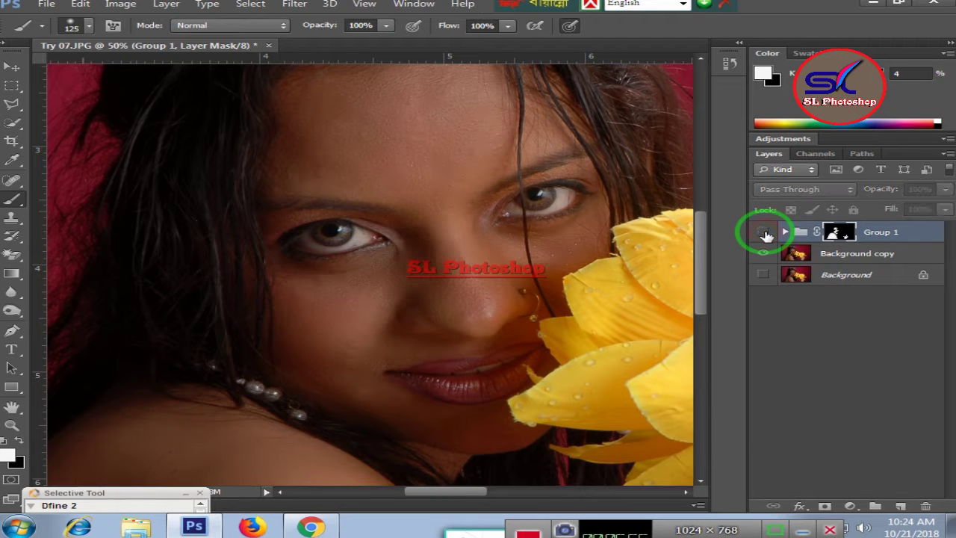
pyautogui.click(764, 232)
pyautogui.click(764, 232)
# Zoom out and toggle Group 1 once more, leaving the retouch visible
pyautogui.hotkey('ctrl', '-')
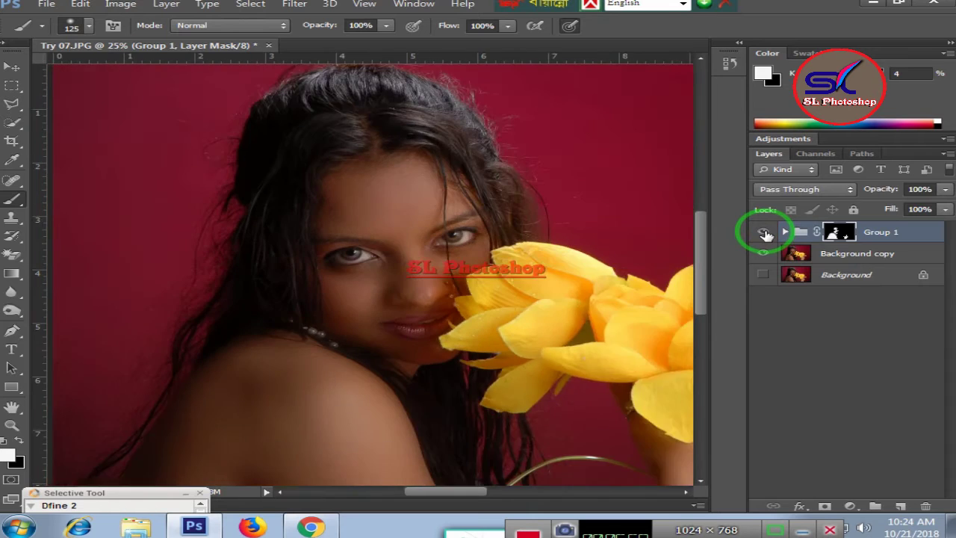
pyautogui.hotkey('ctrl', '-')
pyautogui.hotkey('ctrl', '+')
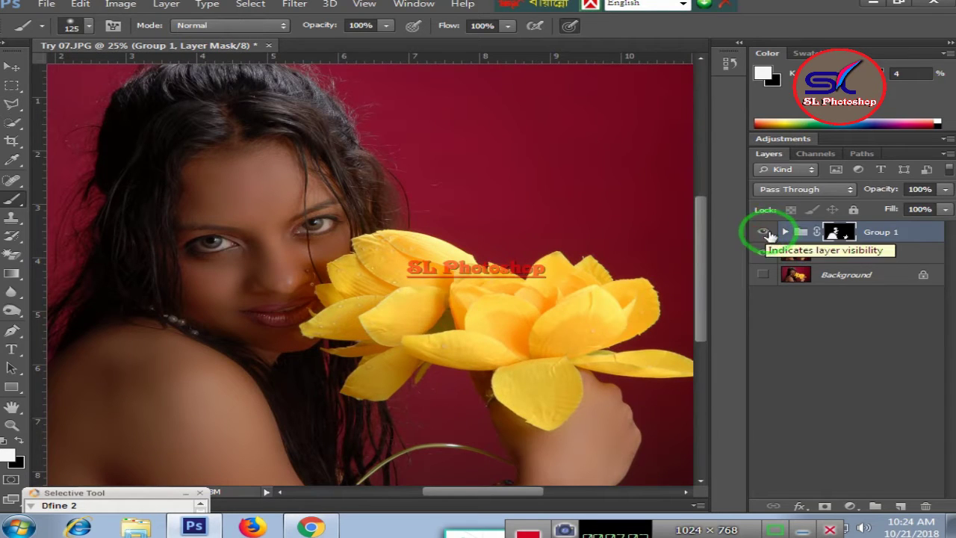
pyautogui.click(764, 232)
pyautogui.click(764, 232)
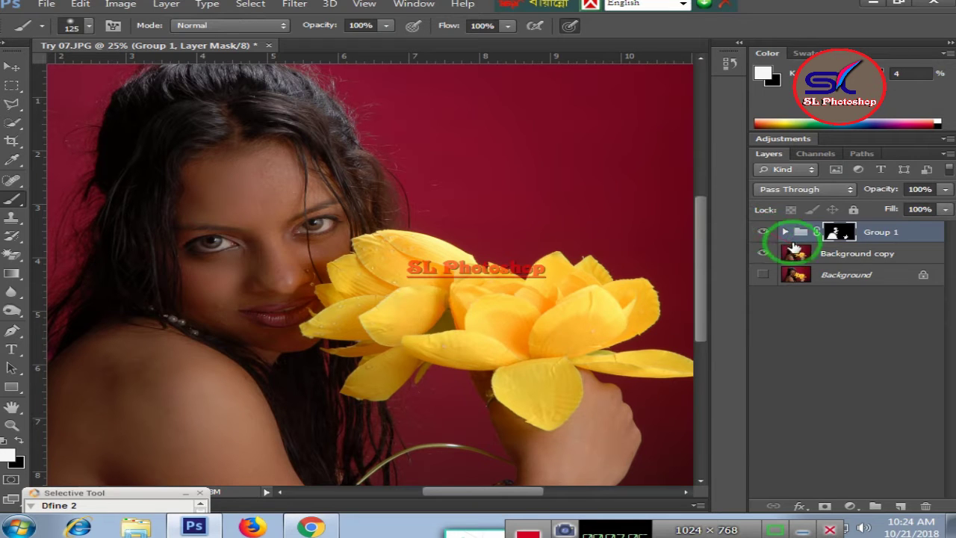
# Merge Group 1 and Background copy into a single layer
pyautogui.keyDown('shift'); pyautogui.click(838, 256); pyautogui.keyUp('shift')
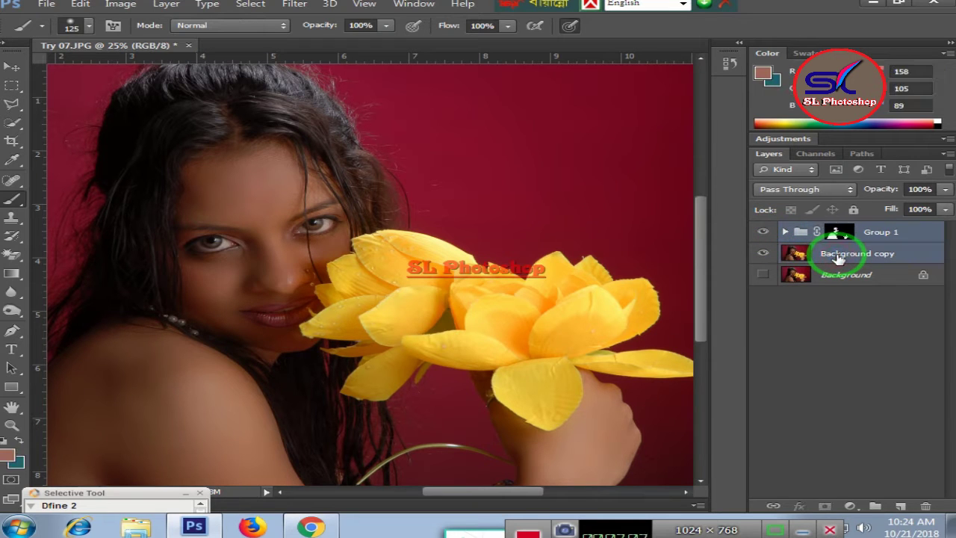
pyautogui.rightClick(837, 257)
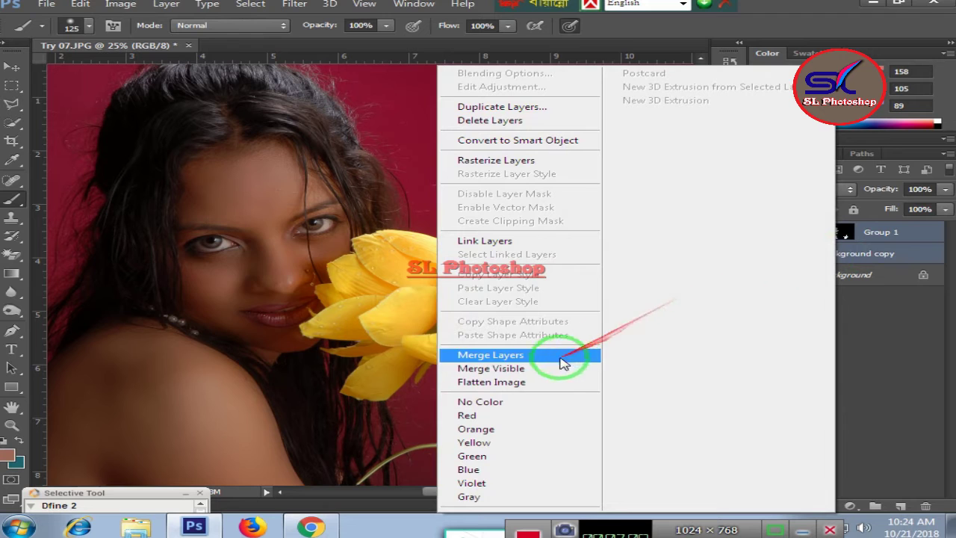
pyautogui.click(515, 369)
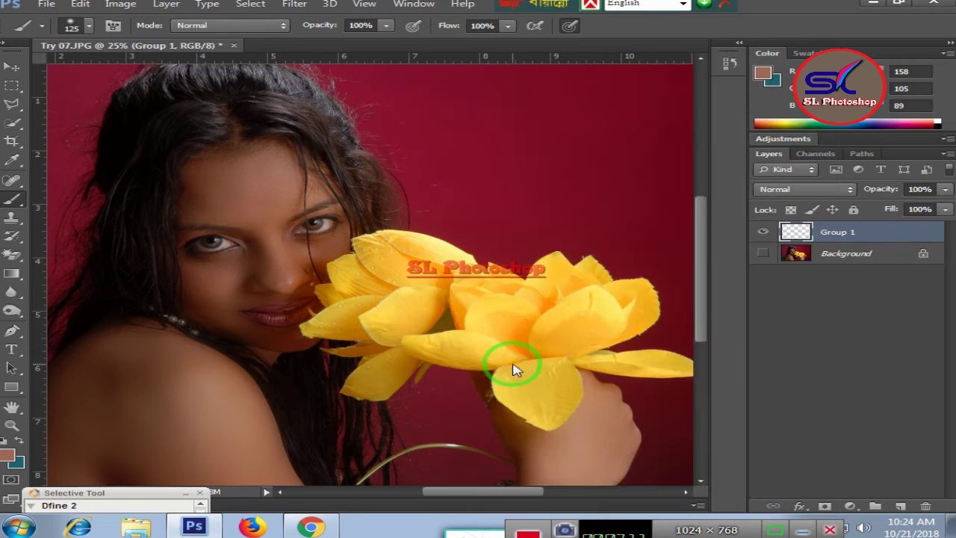
# Toggle the merged layer off and on to compare it with the original
pyautogui.click(763, 232)
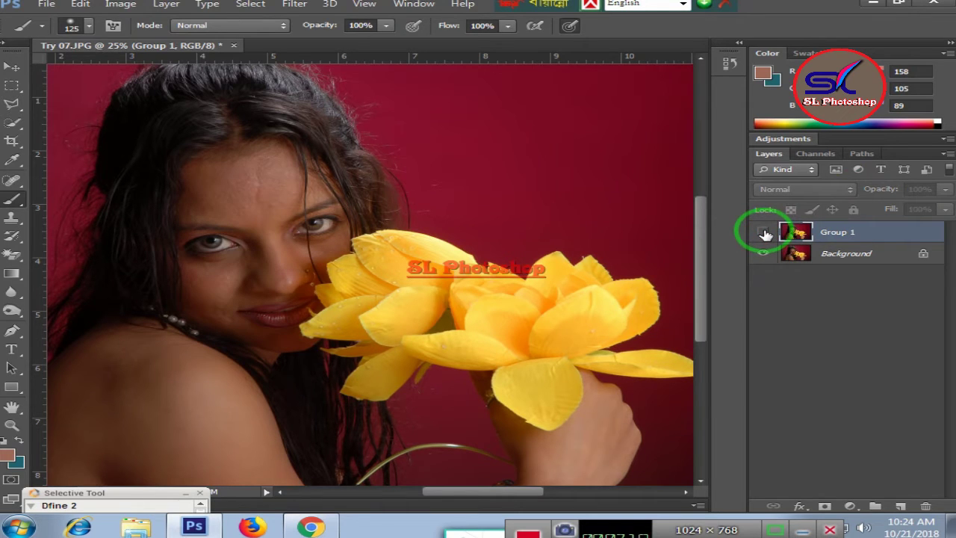
pyautogui.click(762, 232)
pyautogui.moveTo(498, 493); pyautogui.dragTo(467, 493)
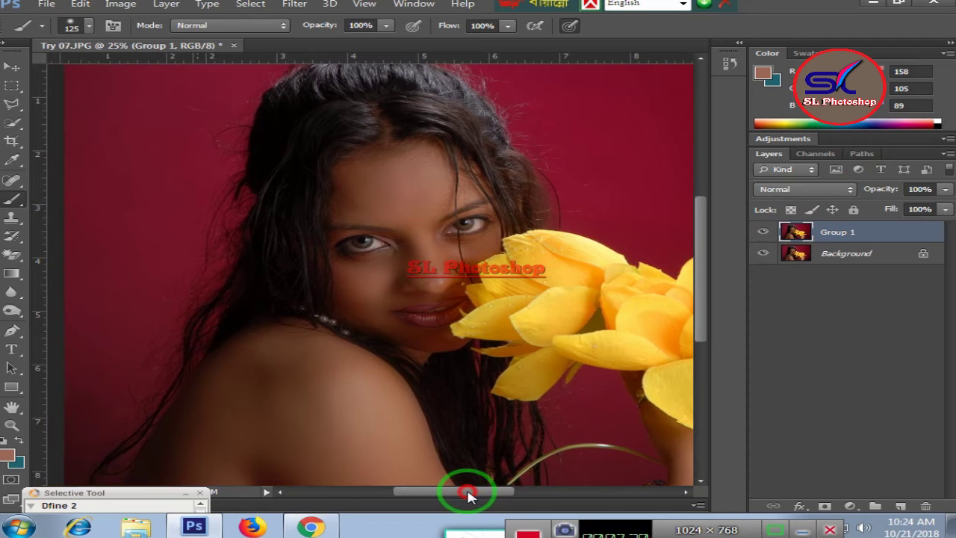
pyautogui.click(763, 232)
pyautogui.click(763, 233)
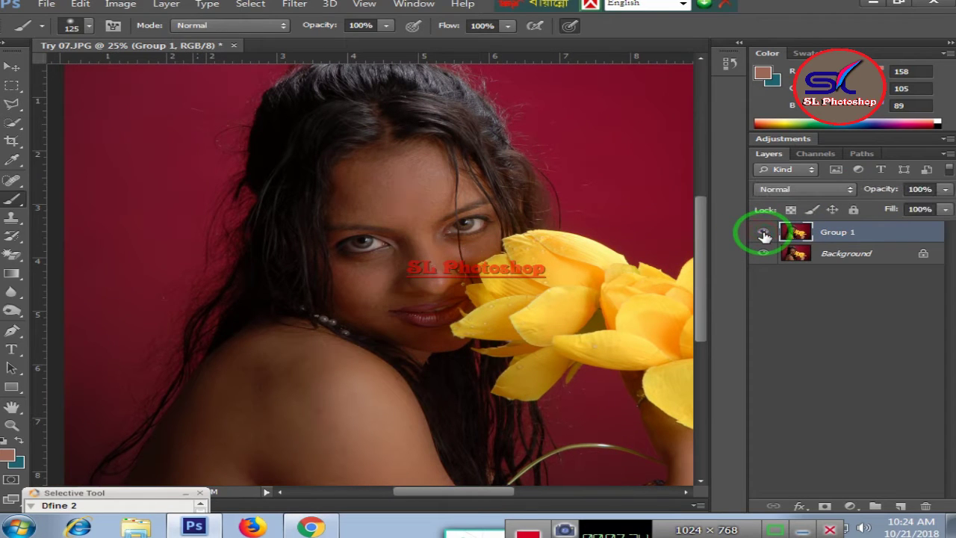
# Zoom in on the face to 100% and hide the Background layer
pyautogui.hotkey('ctrl', '+')
pyautogui.hotkey('ctrl', '+')
pyautogui.hotkey('ctrl', '-')
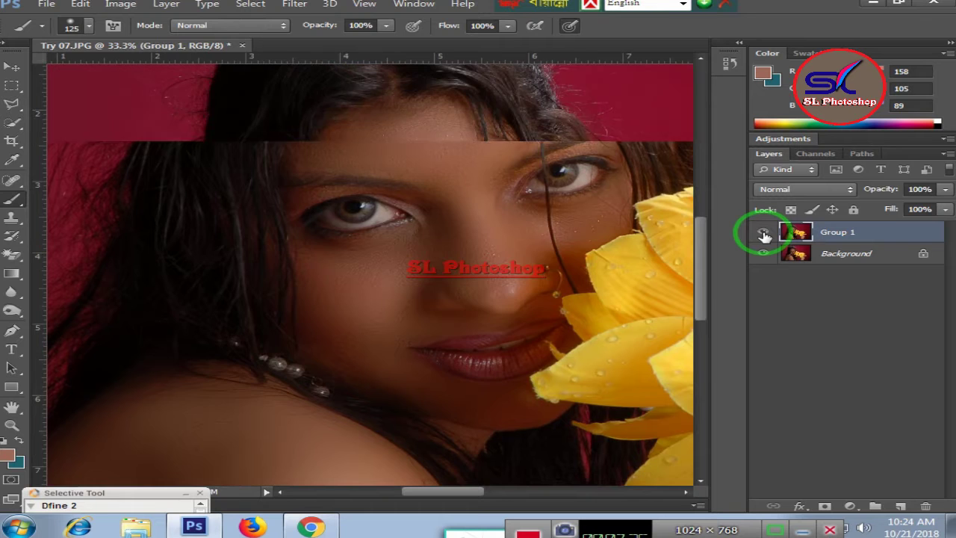
pyautogui.hotkey('ctrl', '+')
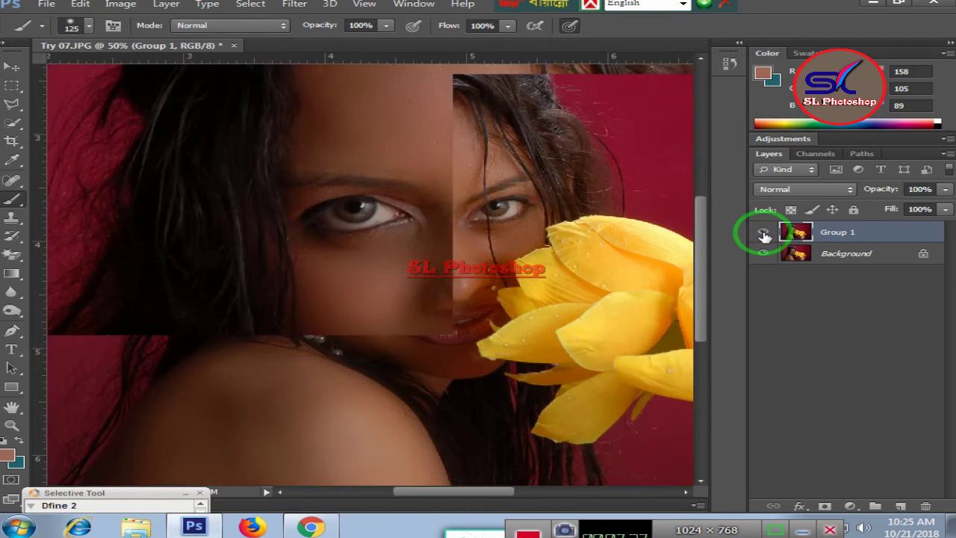
pyautogui.hotkey('ctrl', '+')
pyautogui.hotkey('ctrl', '+')
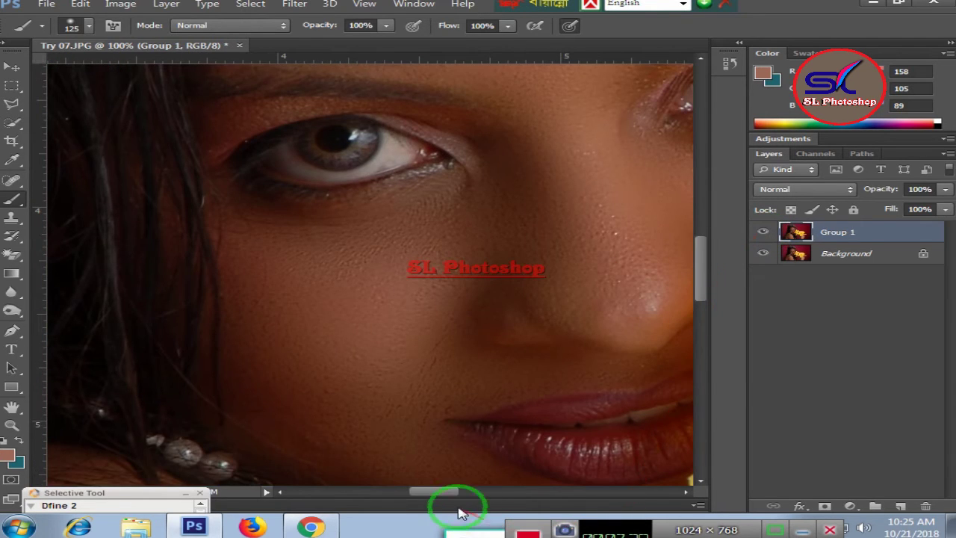
pyautogui.moveTo(438, 491)
pyautogui.mouseDown()
pyautogui.moveTo(468, 487)
pyautogui.moveTo(454, 487)
pyautogui.mouseUp()
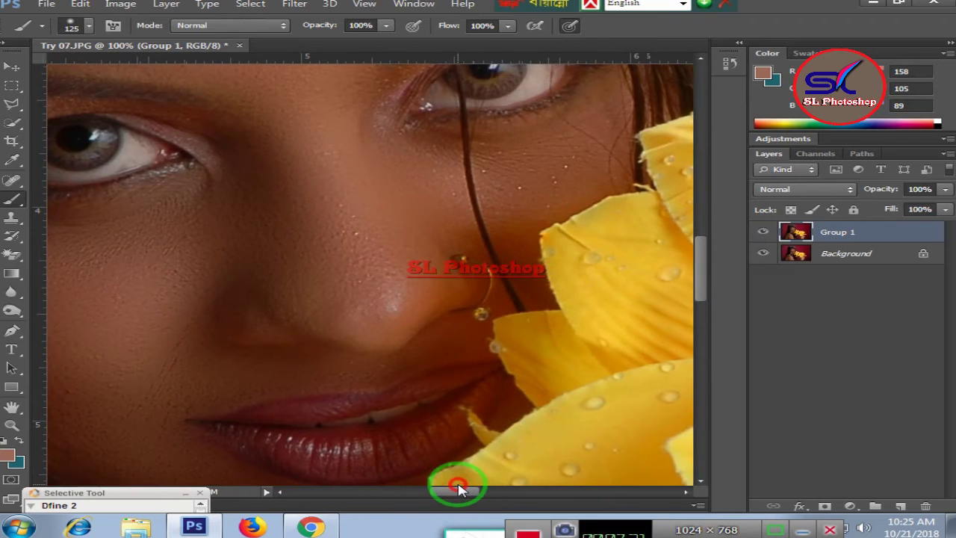
pyautogui.click(763, 253)
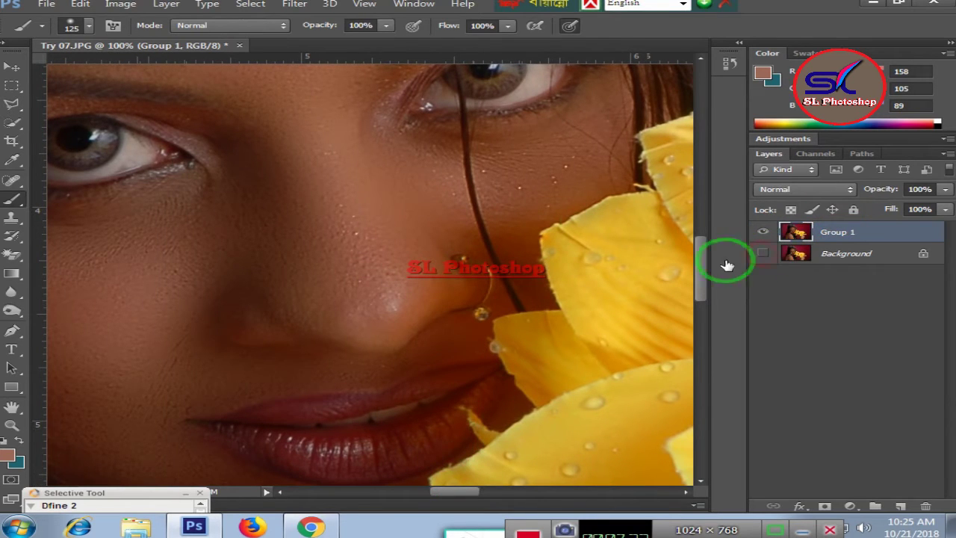
pyautogui.scroll(2, 516, 196)
pyautogui.scroll(2, 515, 196)
# In Curves, lift the RGB curve, then raise the Red, Green and Blue midtones slightly
pyautogui.click(120, 4)
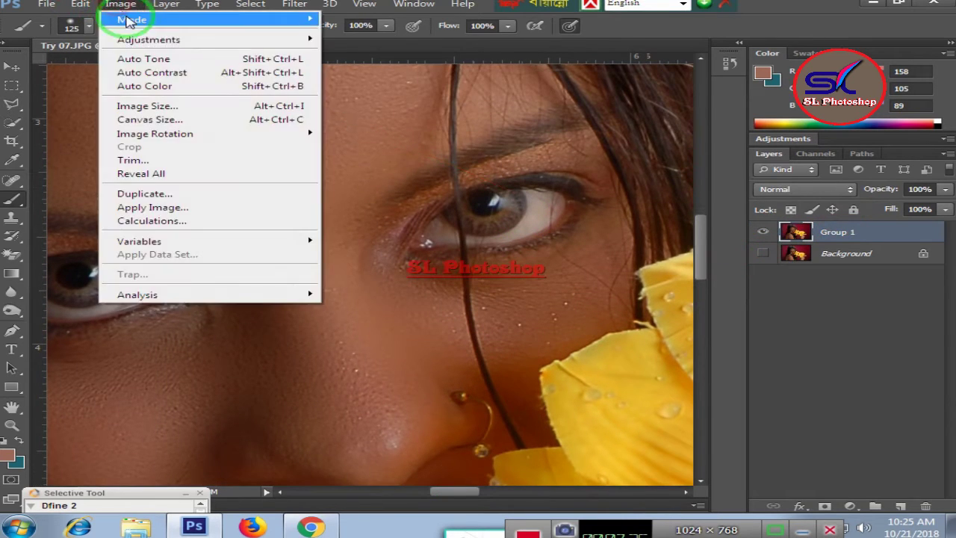
pyautogui.moveTo(149, 39)
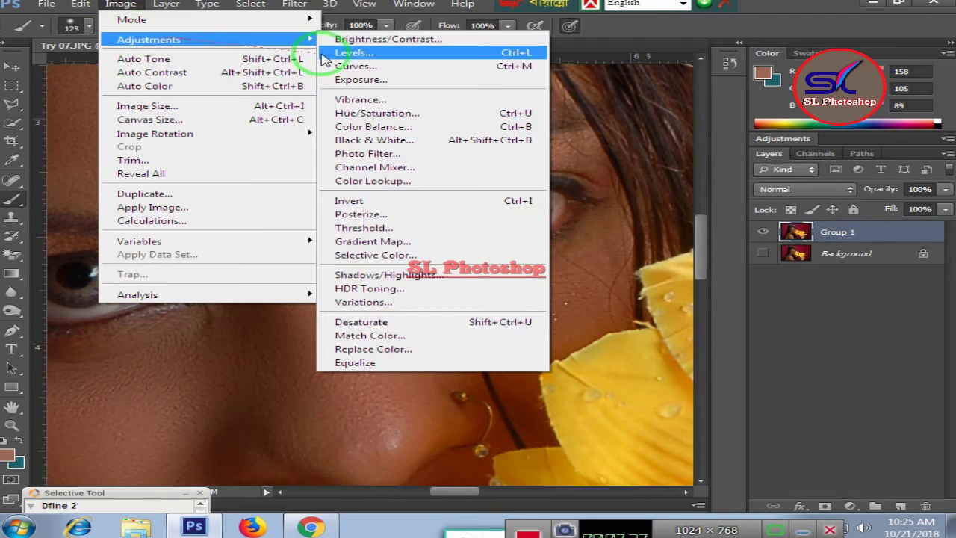
pyautogui.click(351, 67)
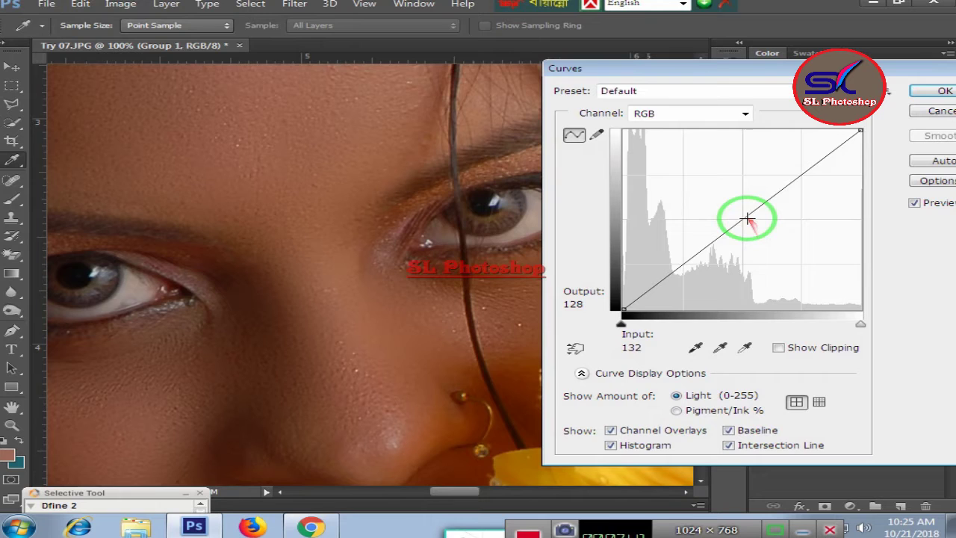
pyautogui.moveTo(741, 216); pyautogui.dragTo(738, 205)
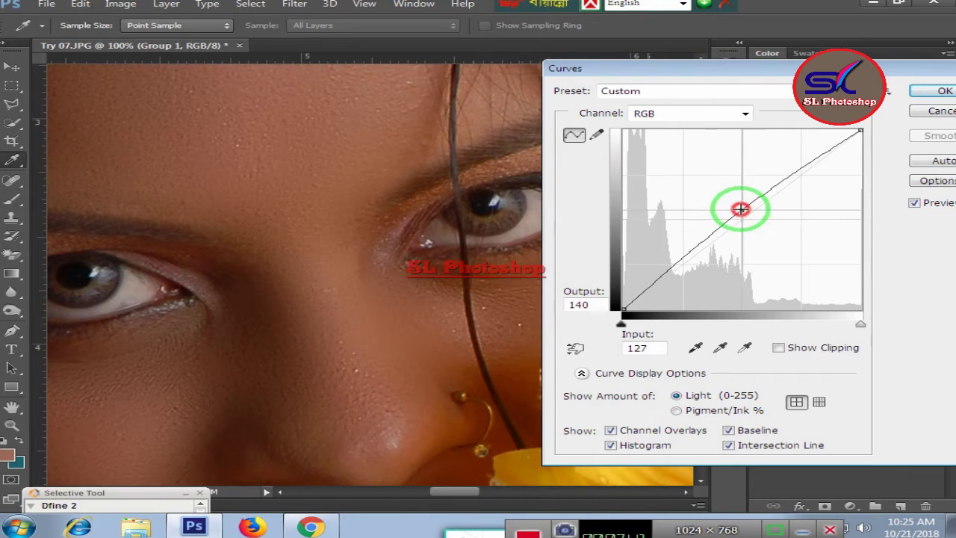
pyautogui.click(742, 113)
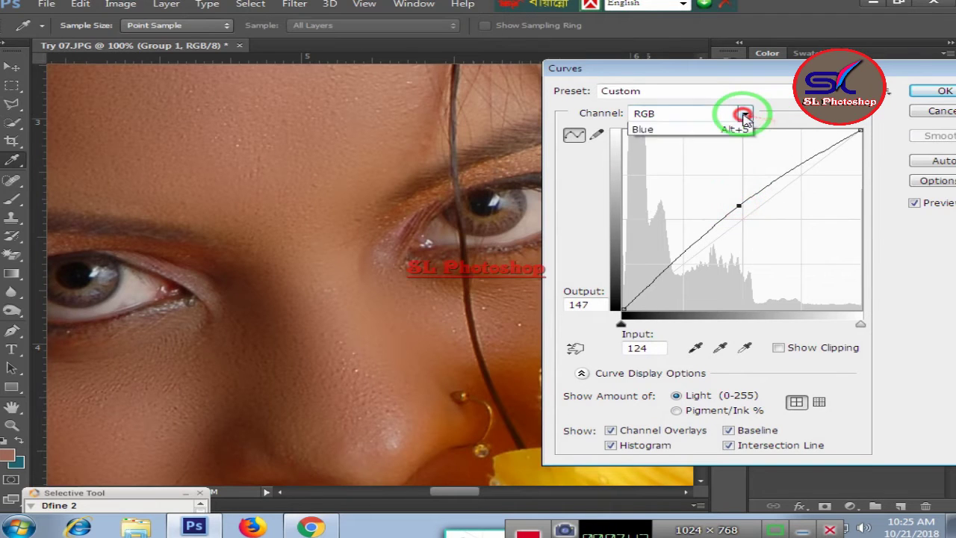
pyautogui.click(685, 135)
pyautogui.moveTo(736, 224); pyautogui.dragTo(735, 209)
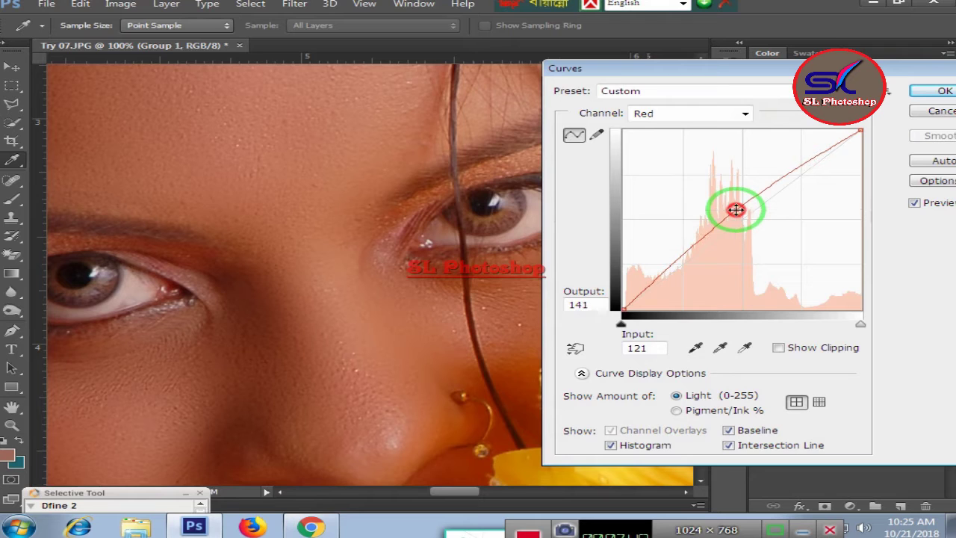
pyautogui.click(743, 113)
pyautogui.click(669, 152)
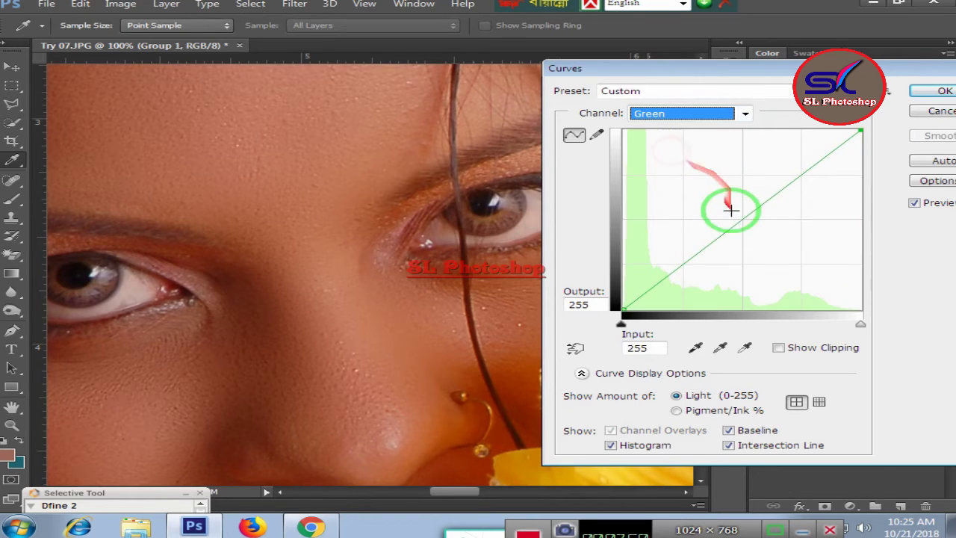
pyautogui.moveTo(742, 220); pyautogui.dragTo(742, 212)
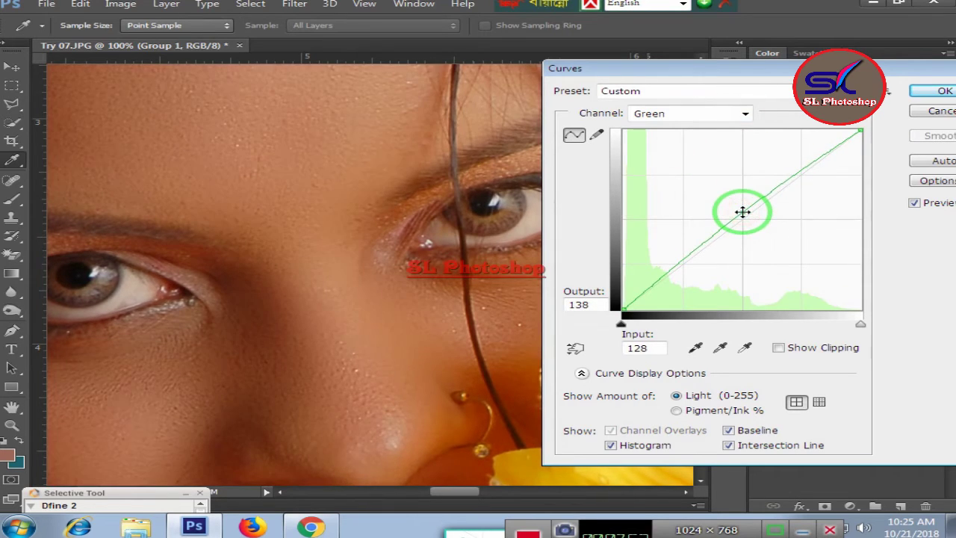
pyautogui.click(744, 114)
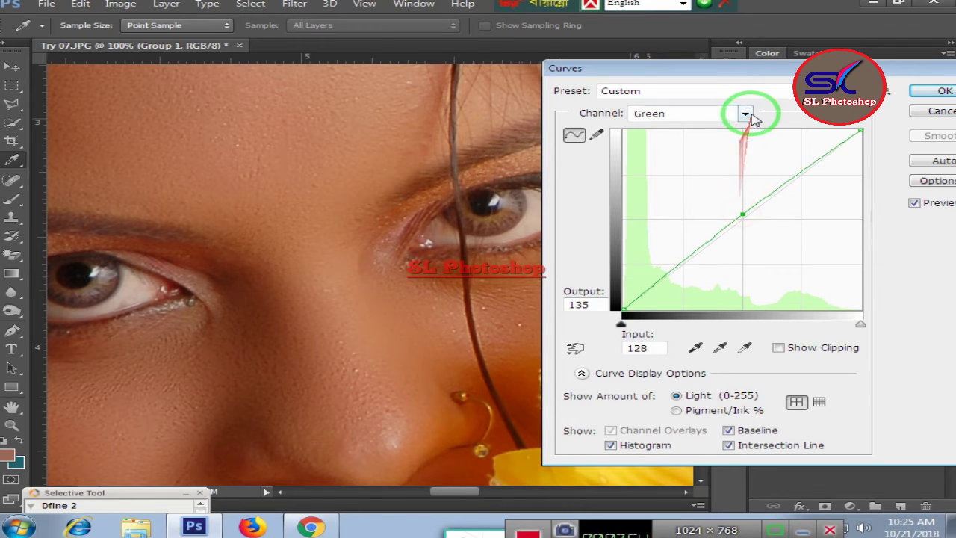
pyautogui.click(710, 166)
pyautogui.moveTo(740, 216); pyautogui.dragTo(739, 213)
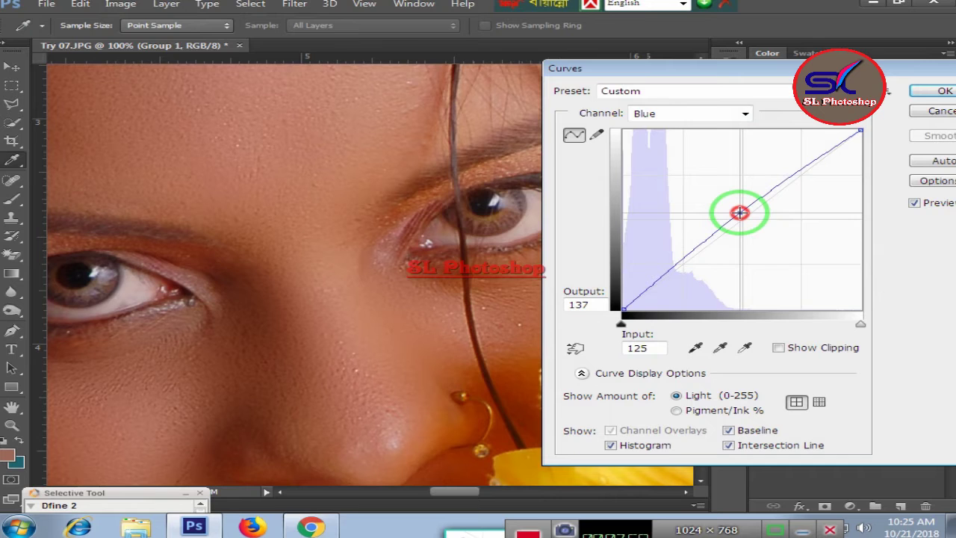
# Apply the Curves, show the Background layer again and toggle Group 1 to compare
pyautogui.click(943, 90)
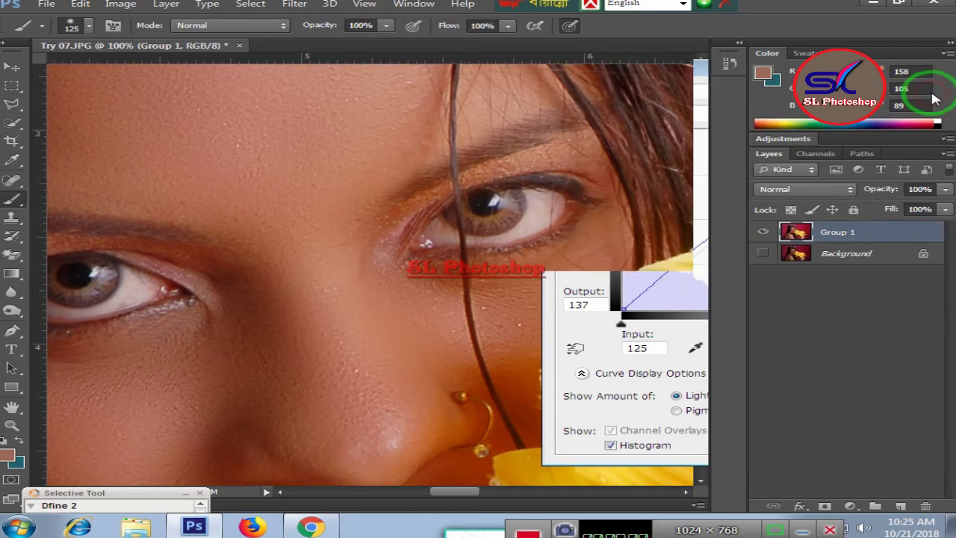
pyautogui.hotkey('ctrl', '-')
pyautogui.hotkey('ctrl', '-')
pyautogui.hotkey('ctrl', '-')
pyautogui.hotkey('ctrl', '-')
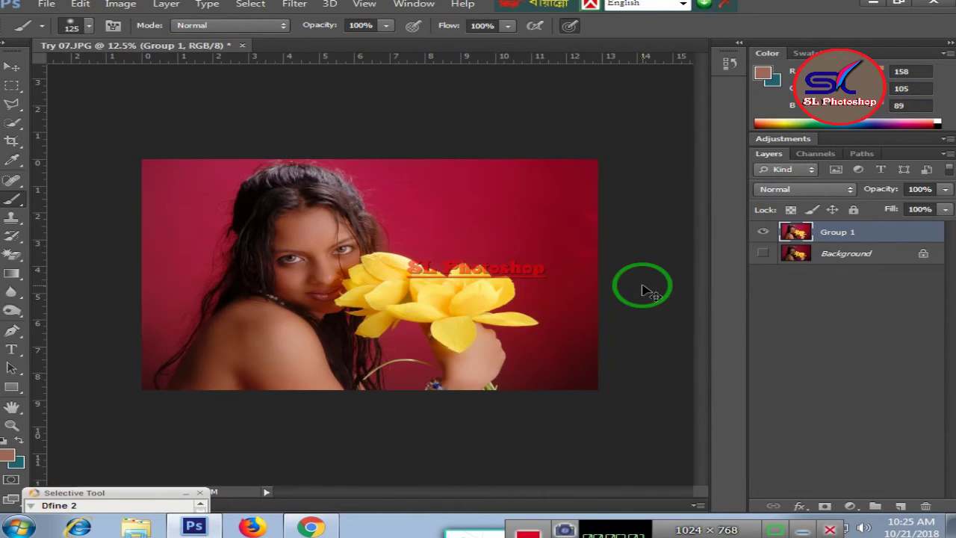
pyautogui.hotkey('ctrl', '+')
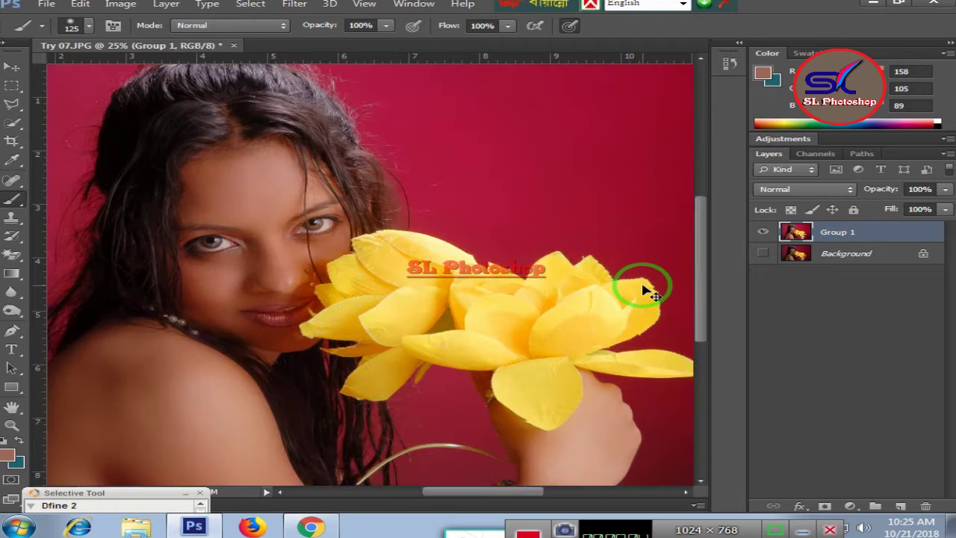
pyautogui.hotkey('ctrl', '+')
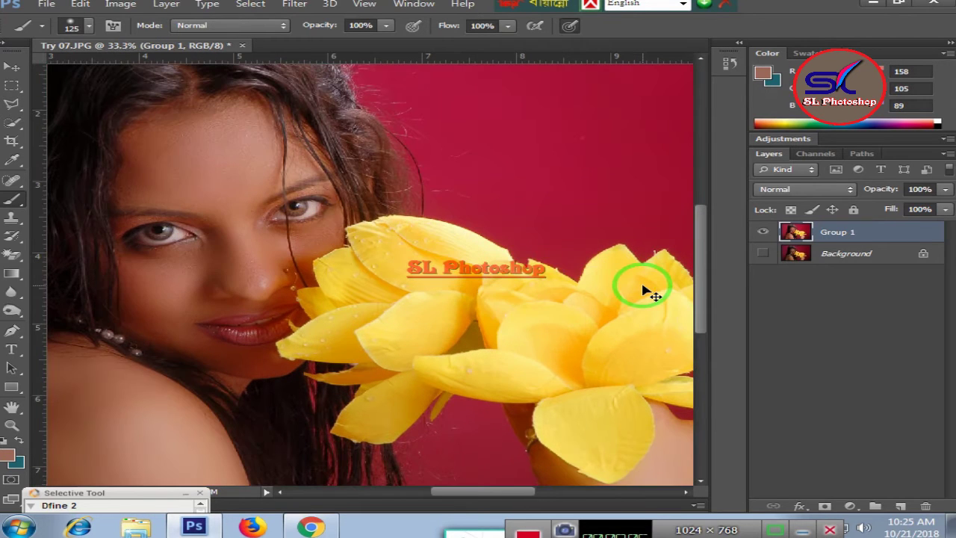
pyautogui.click(763, 253)
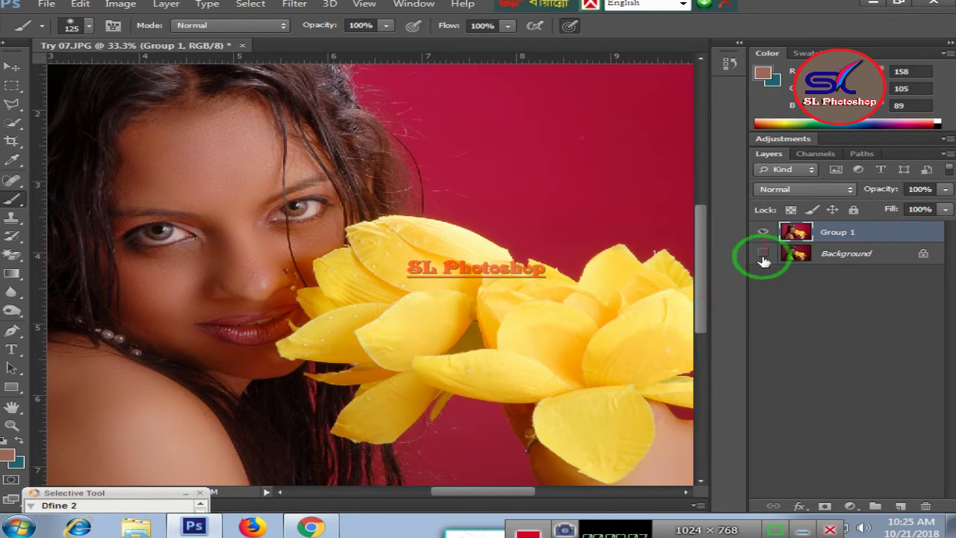
pyautogui.click(763, 234)
pyautogui.click(763, 233)
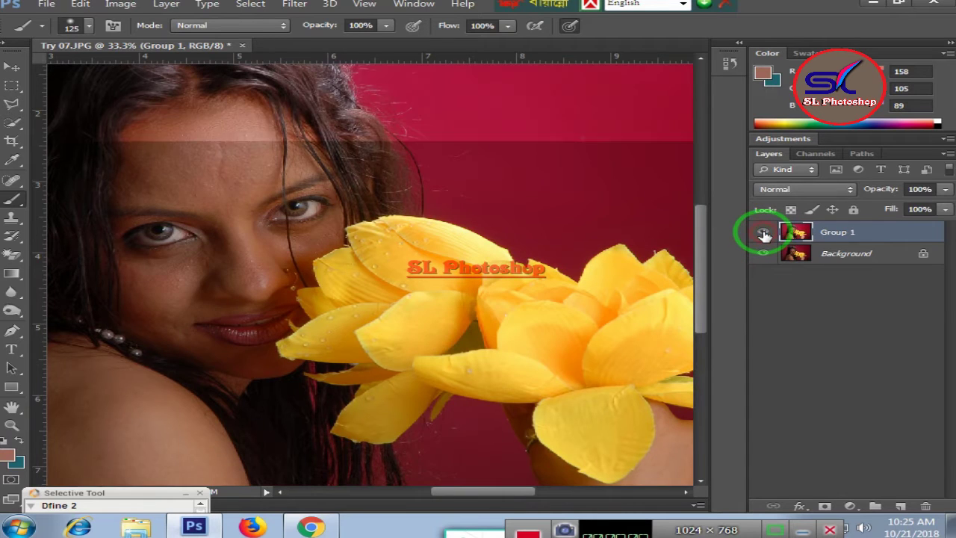
# Zoom to 66.7% and pan the view onto the lips
pyautogui.hotkey('ctrl', '-')
pyautogui.hotkey('ctrl', '-')
pyautogui.hotkey('ctrl', '-')
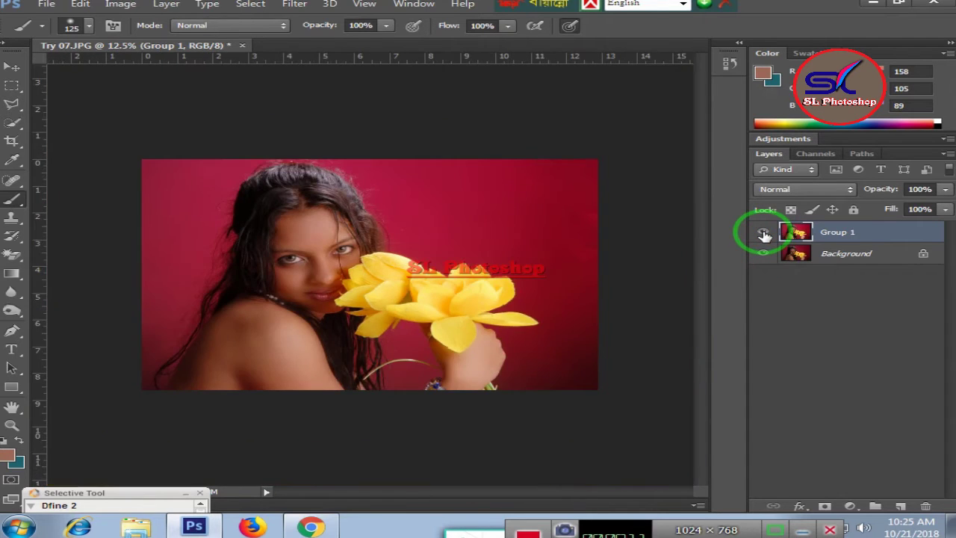
pyautogui.hotkey('ctrl', '+')
pyautogui.hotkey('ctrl', '+')
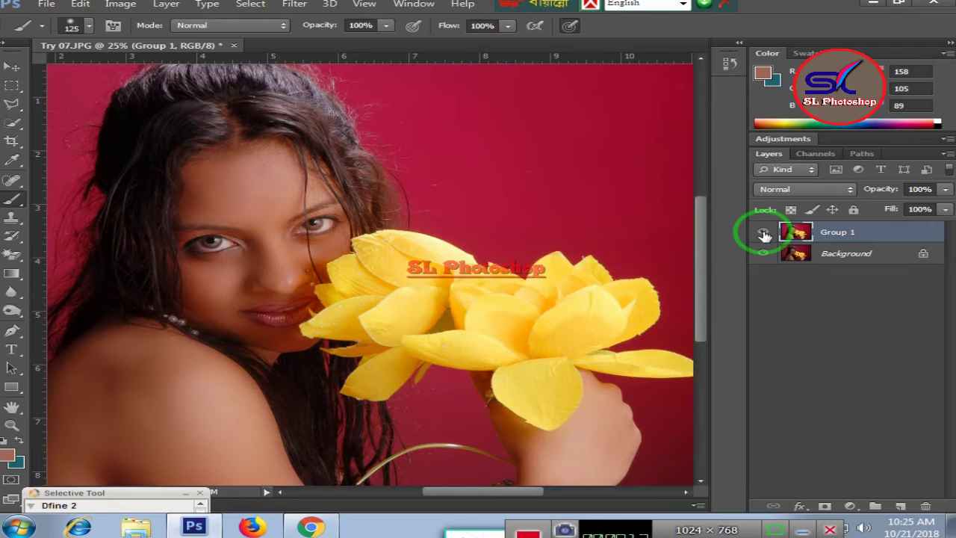
pyautogui.hotkey('ctrl', '-')
pyautogui.hotkey('ctrl', '+')
pyautogui.hotkey('ctrl', '+')
pyautogui.hotkey('ctrl', '+')
pyautogui.hotkey('ctrl', '+')
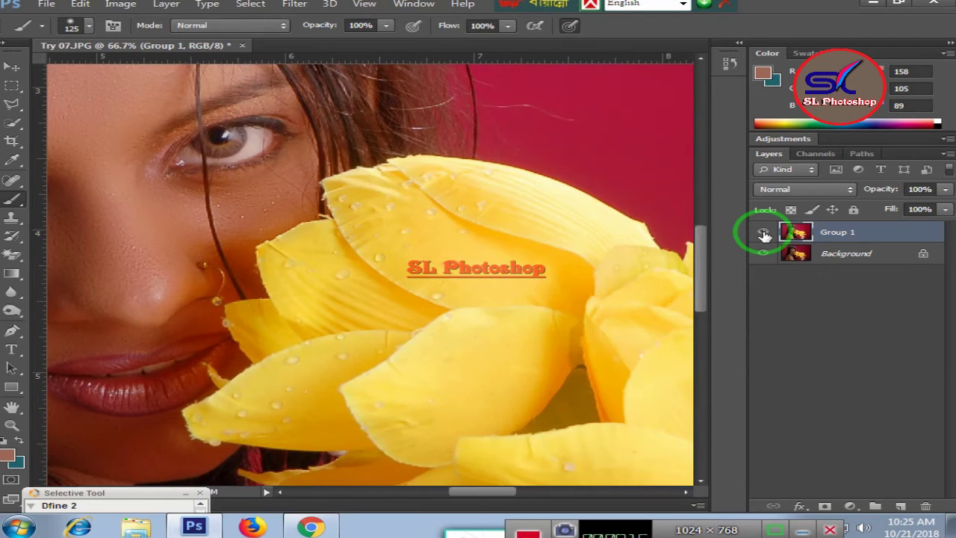
pyautogui.moveTo(495, 491); pyautogui.dragTo(481, 492)
pyautogui.scroll(-3, 447, 287)
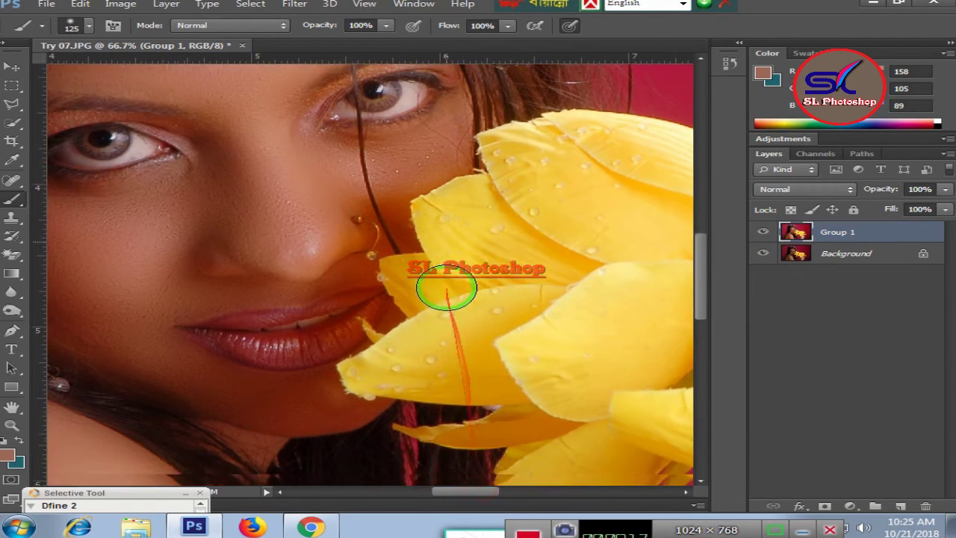
pyautogui.scroll(-2, 447, 287)
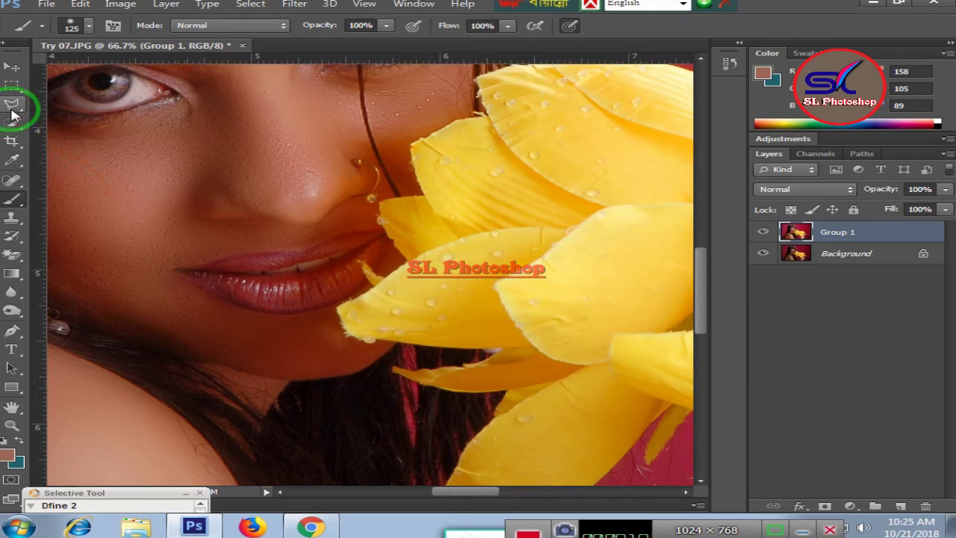
# With the Pen tool, place anchors along the lower lip from the left corner to the right corner
pyautogui.click(12, 333)
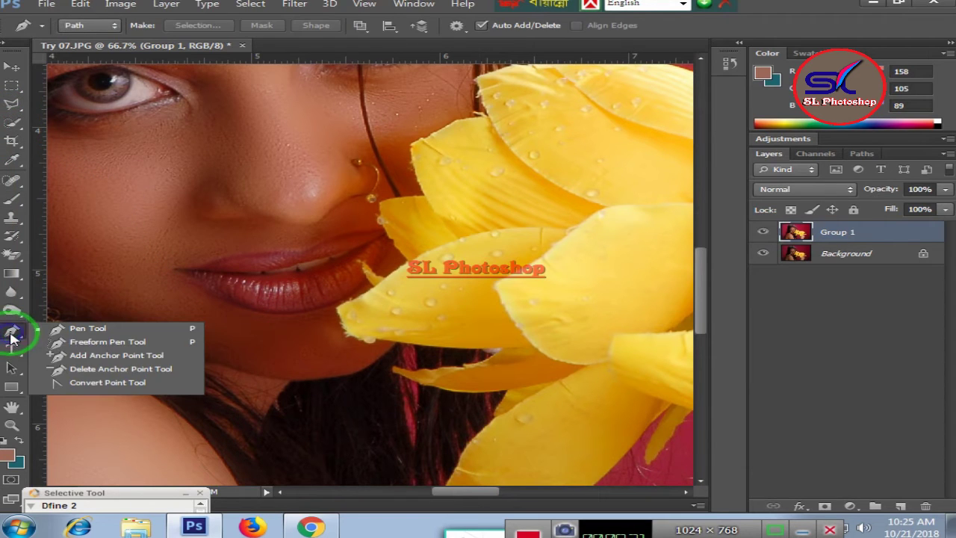
pyautogui.click(68, 331)
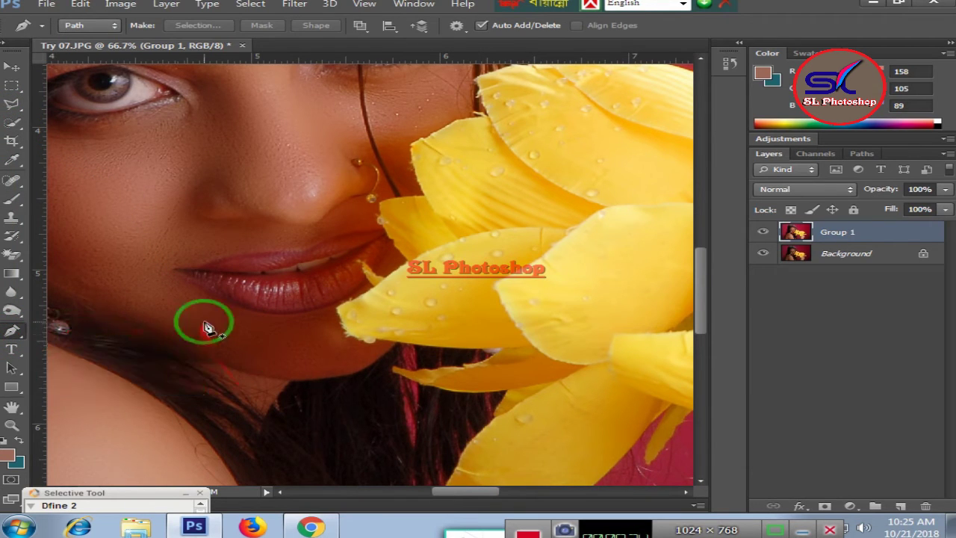
pyautogui.click(175, 271)
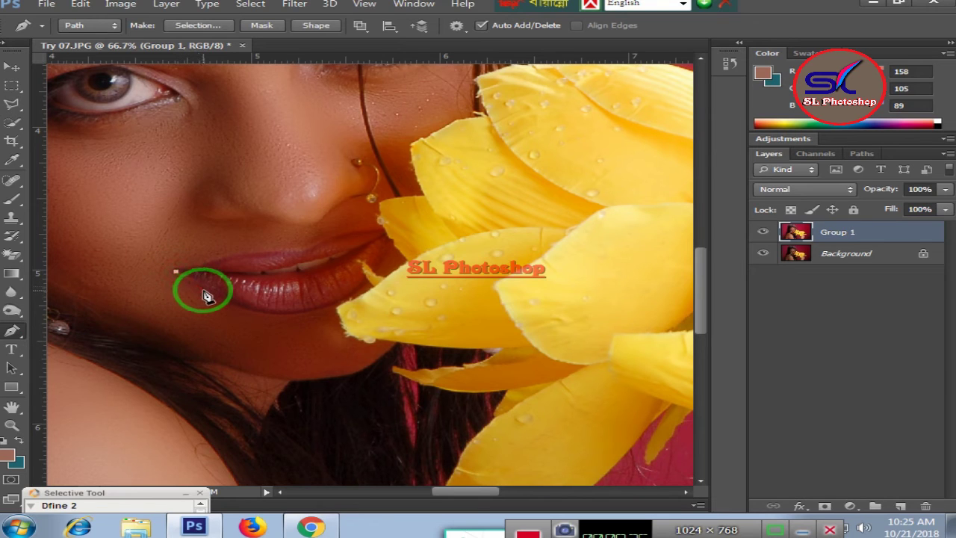
pyautogui.click(202, 289)
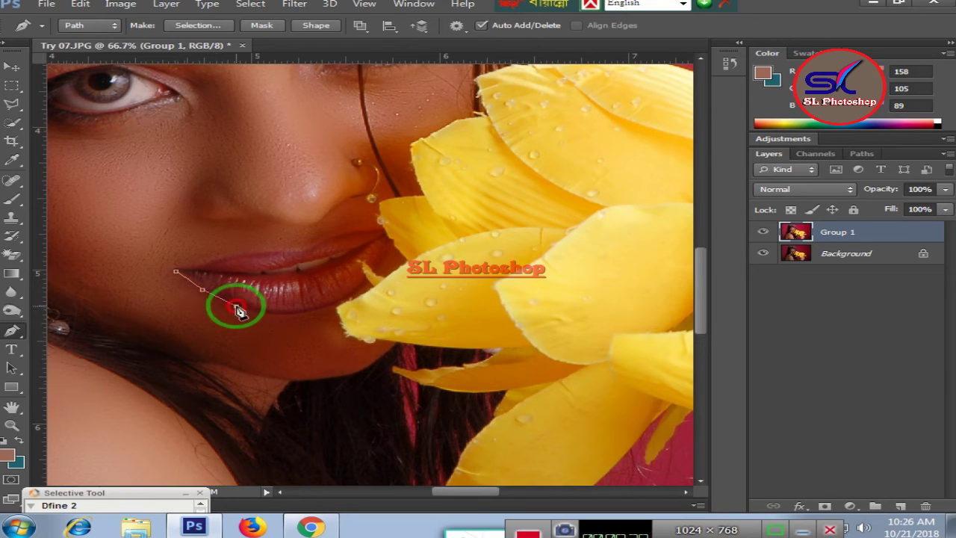
pyautogui.click(256, 309)
pyautogui.click(289, 313)
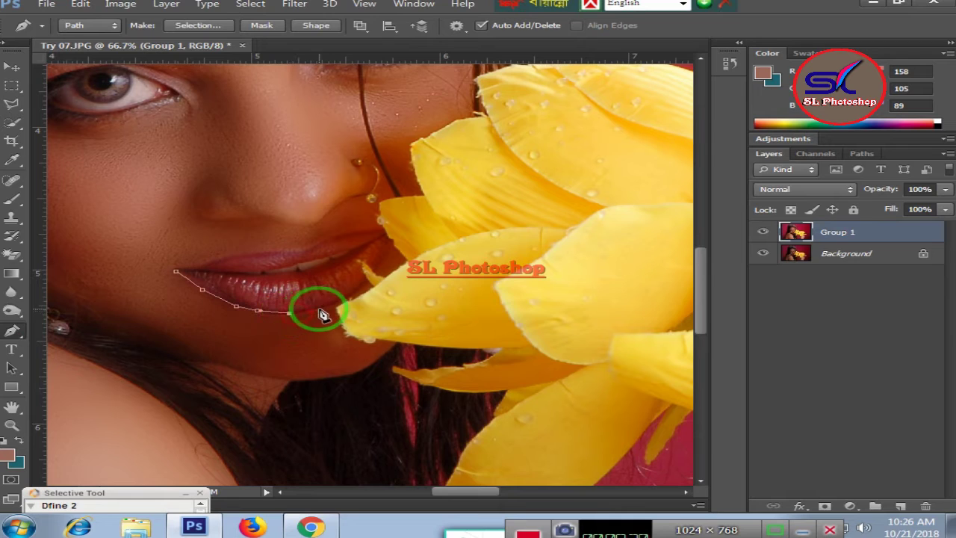
pyautogui.click(319, 308)
pyautogui.click(349, 295)
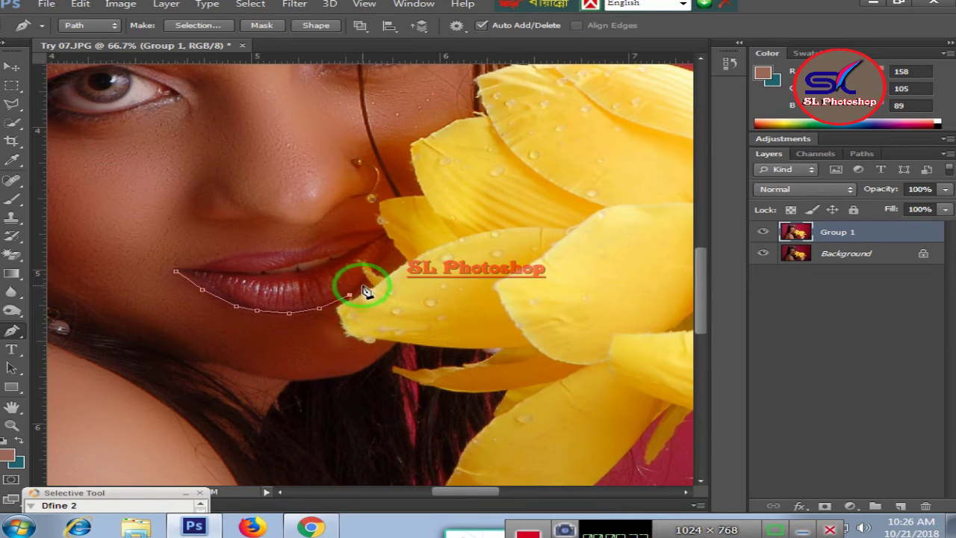
pyautogui.click(365, 283)
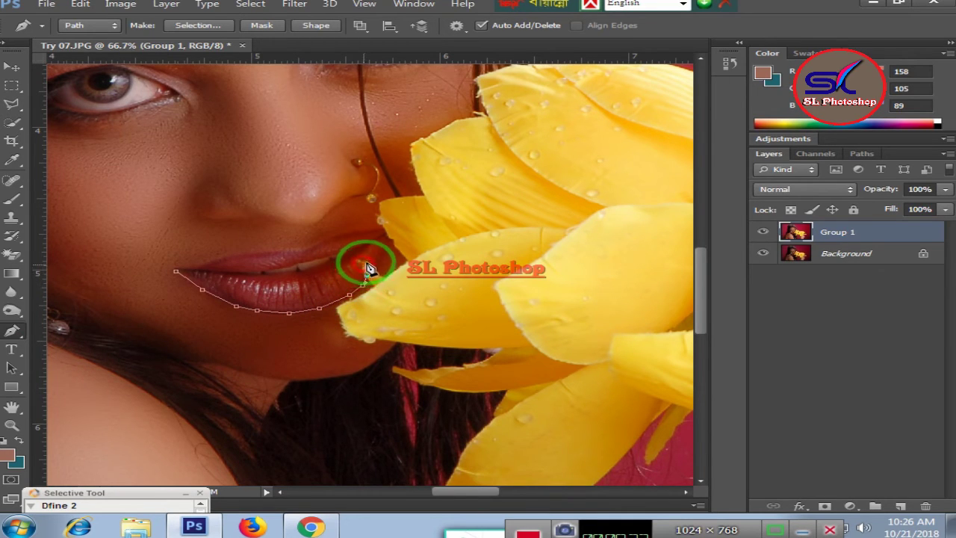
pyautogui.click(363, 265)
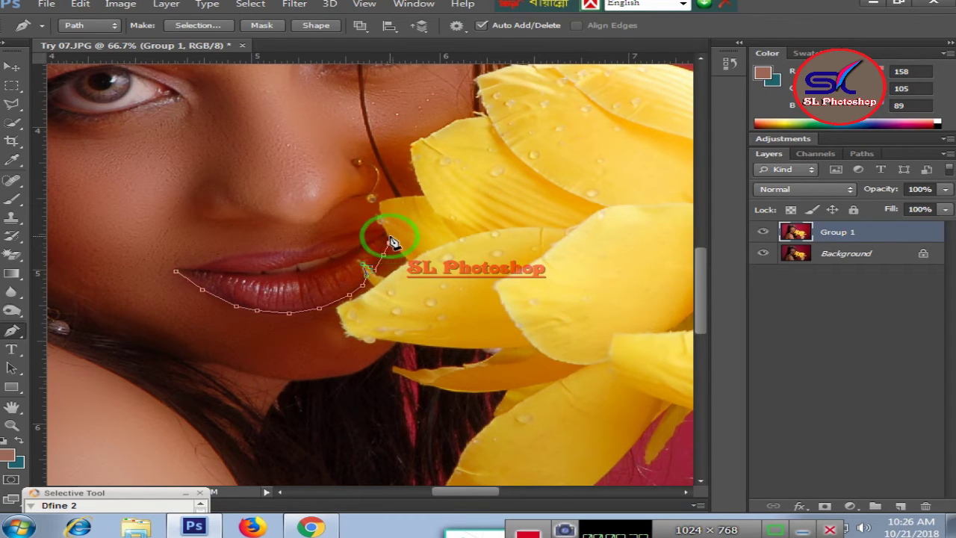
# Curve the path along the upper lip, close it at the left corner, and load it as a selection
pyautogui.moveTo(386, 233); pyautogui.dragTo(348, 233)
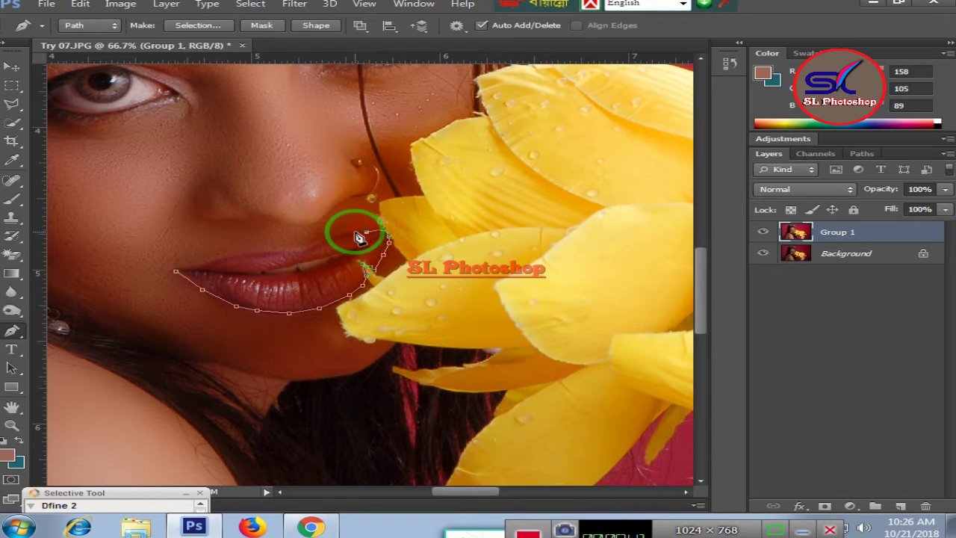
pyautogui.click(323, 240)
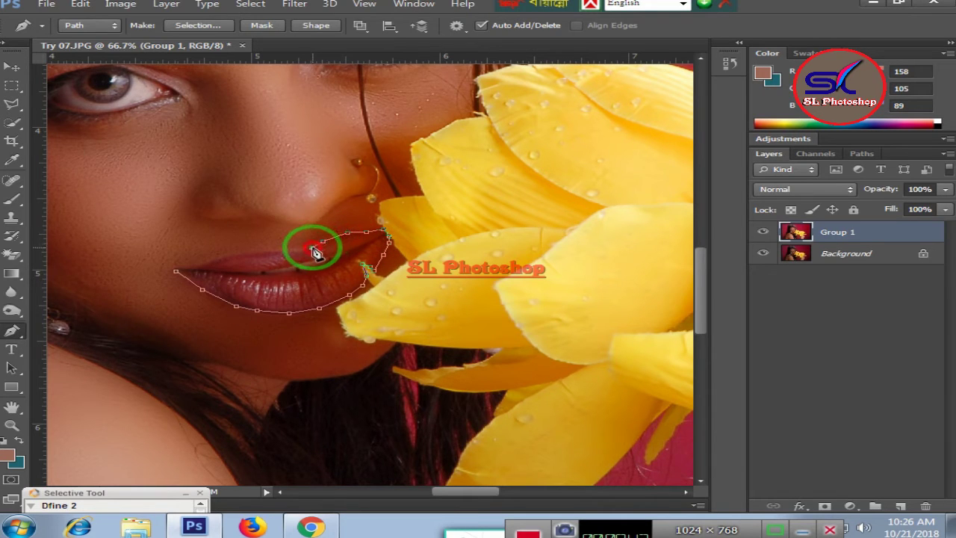
pyautogui.moveTo(301, 249); pyautogui.dragTo(215, 267)
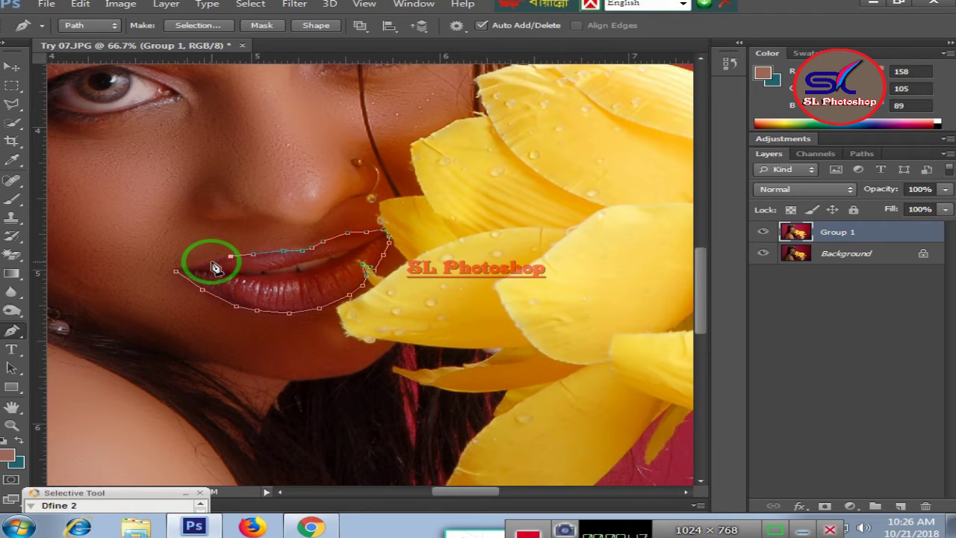
pyautogui.click(212, 261)
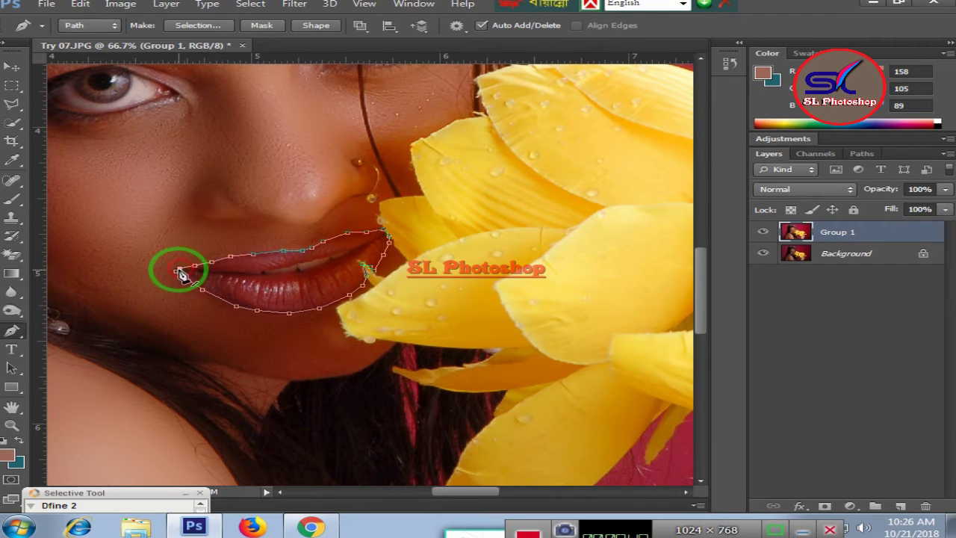
pyautogui.moveTo(175, 272); pyautogui.dragTo(177, 320)
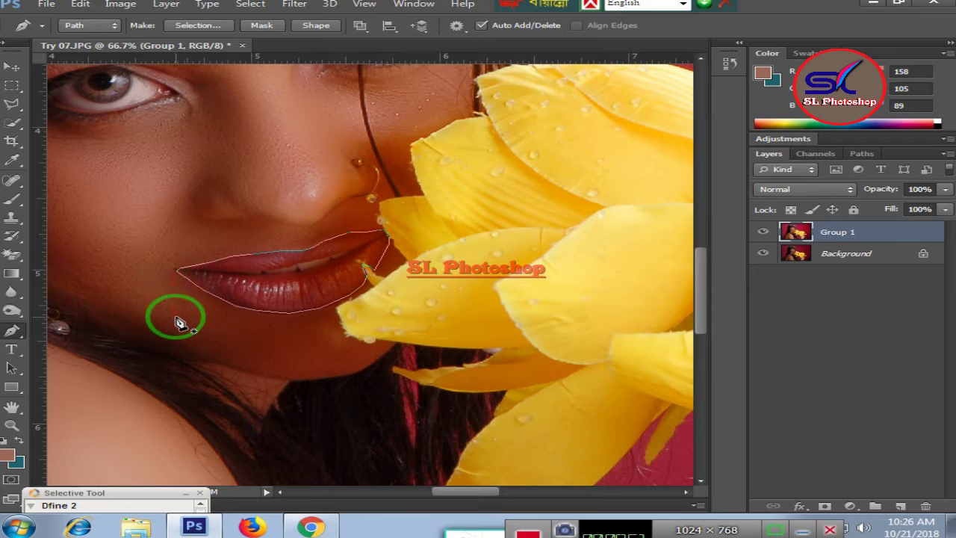
pyautogui.hotkey('ctrl', 'Return')
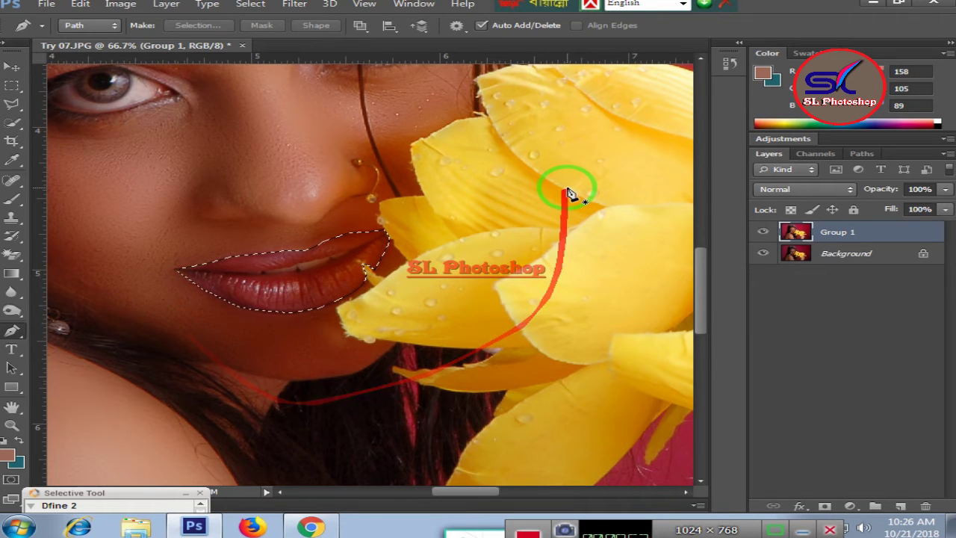
# Add an empty Layer 1, then start a new Solid Color fill layer from the Layer menu
pyautogui.click(900, 507)
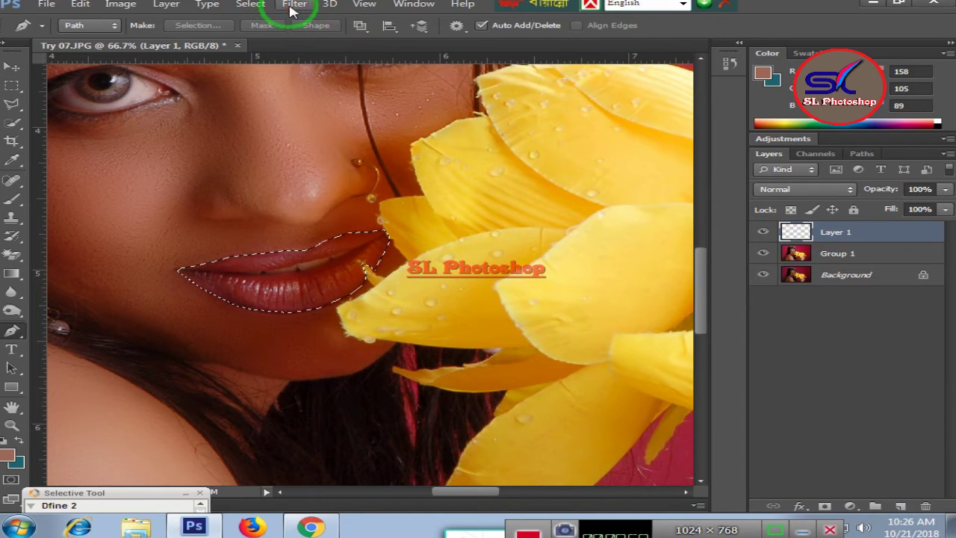
pyautogui.click(250, 6)
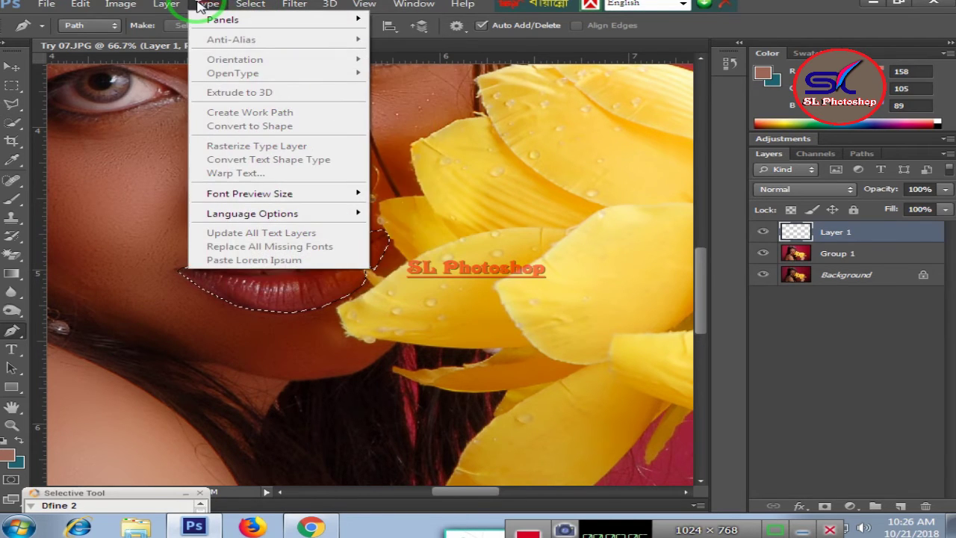
pyautogui.moveTo(166, 5)
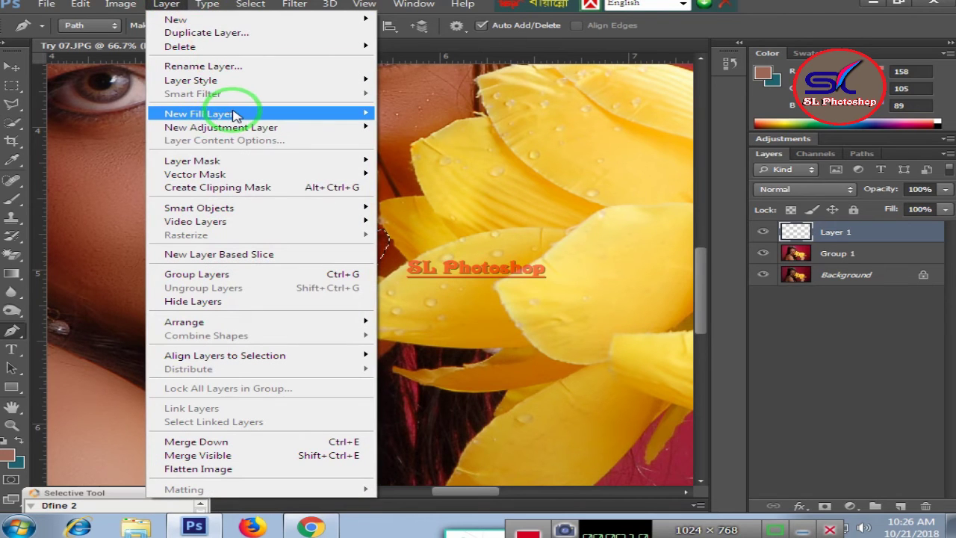
pyautogui.moveTo(199, 113)
pyautogui.click(418, 113)
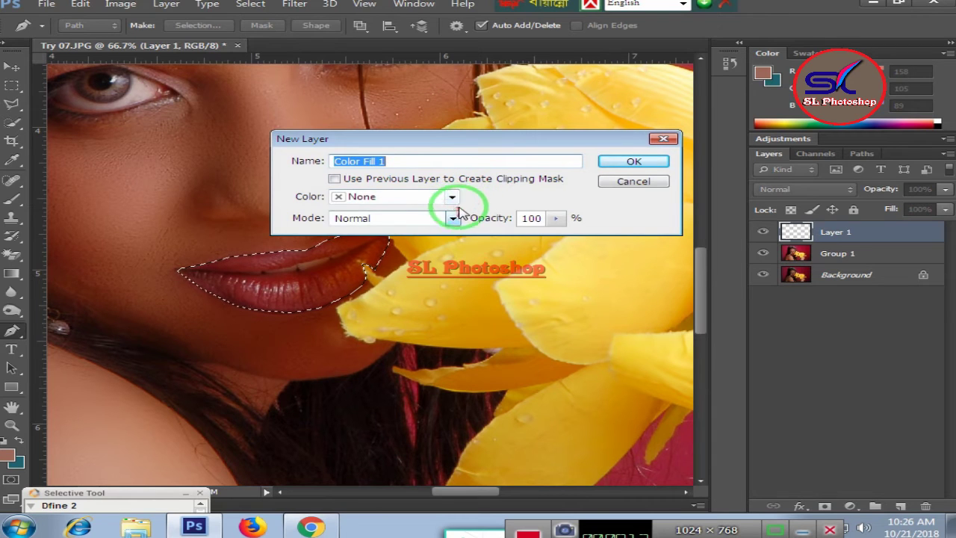
# Create Color Fill 1 and, after trying orange and red, fill the lips with pink f61c64
pyautogui.click(632, 163)
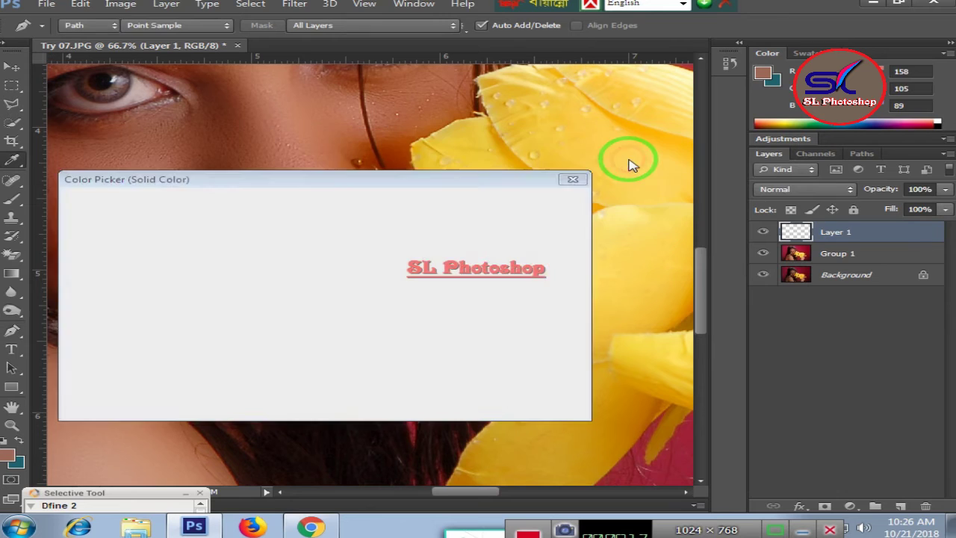
pyautogui.moveTo(288, 184)
pyautogui.mouseDown()
pyautogui.moveTo(444, 178)
pyautogui.moveTo(677, 90)
pyautogui.mouseUp()
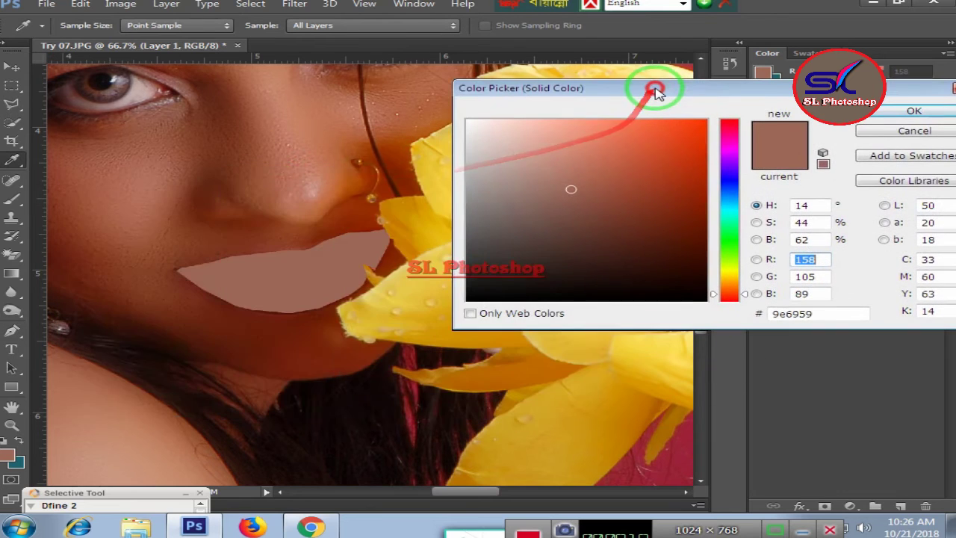
pyautogui.click(687, 140)
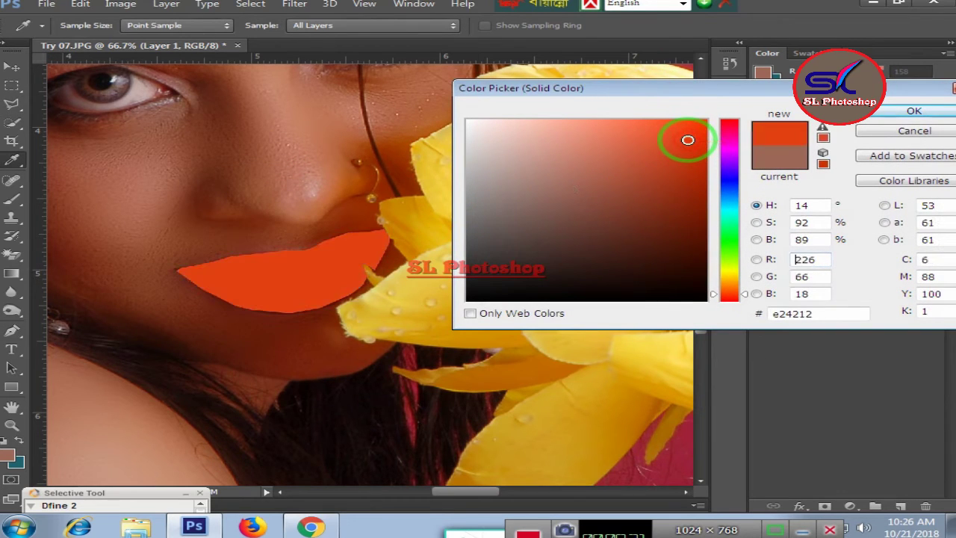
pyautogui.click(693, 194)
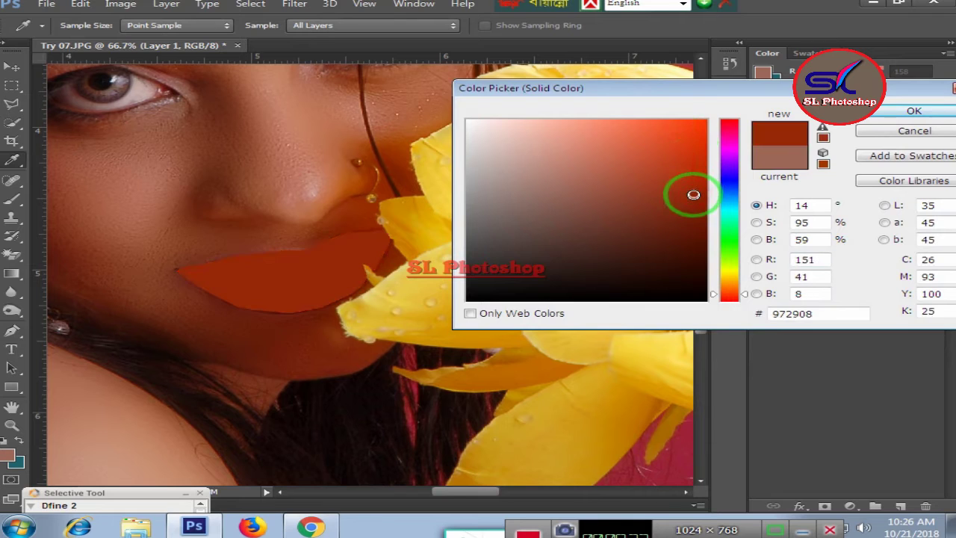
pyautogui.click(679, 127)
pyautogui.click(725, 130)
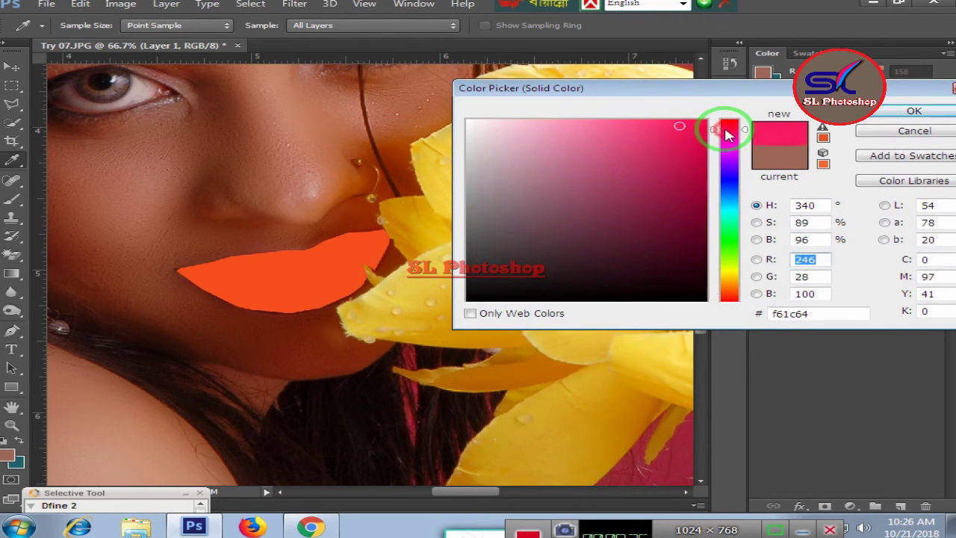
pyautogui.click(910, 112)
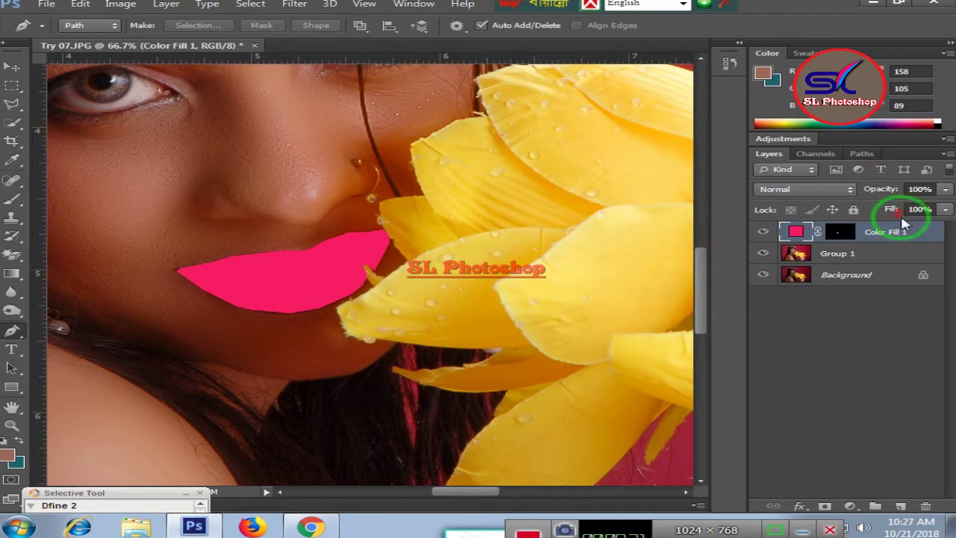
# Set Color Fill 1 opacity to 29% and zoom in and out to check the lip edges
pyautogui.click(945, 191)
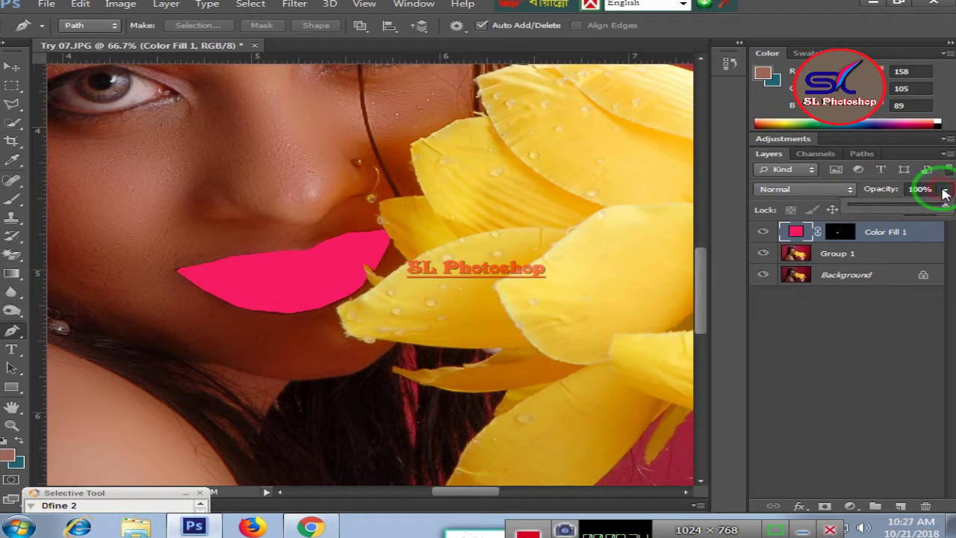
pyautogui.moveTo(945, 207); pyautogui.dragTo(864, 209)
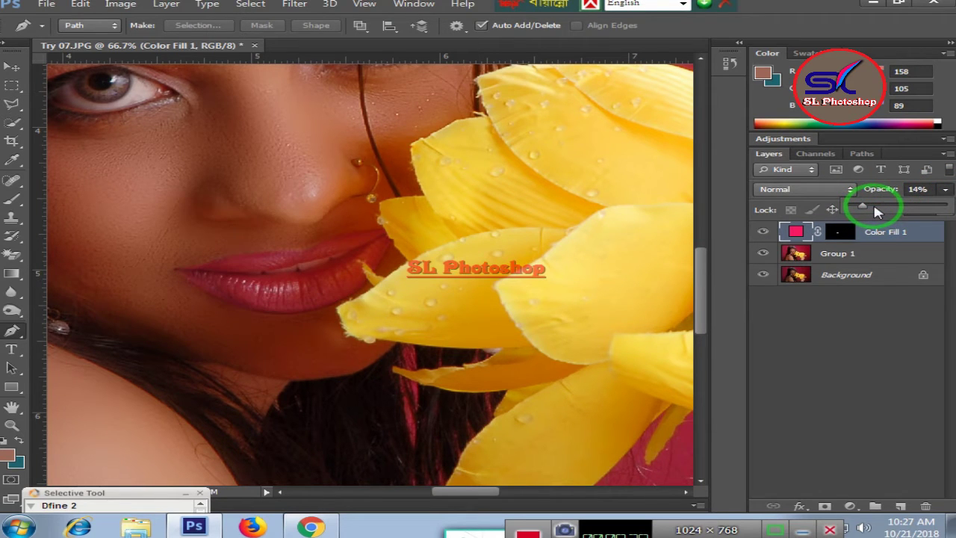
pyautogui.moveTo(874, 210); pyautogui.dragTo(879, 210)
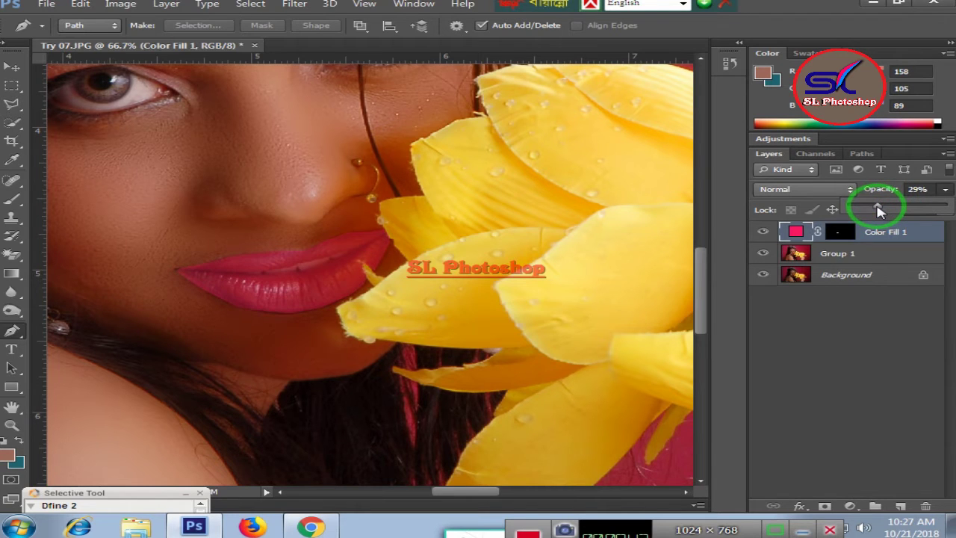
pyautogui.hotkey('ctrl', '+')
pyautogui.hotkey('ctrl', '+')
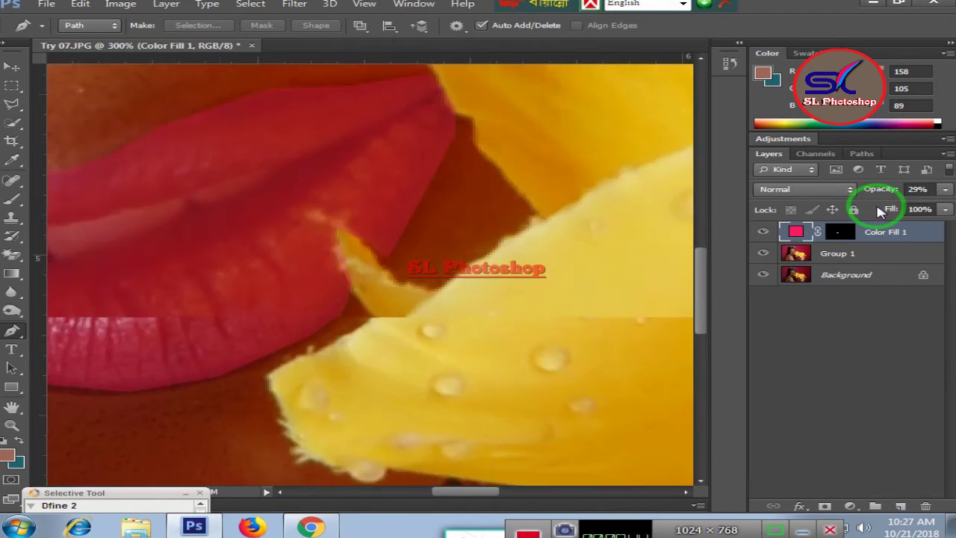
pyautogui.hotkey('ctrl', '+')
pyautogui.hotkey('ctrl', '+')
pyautogui.hotkey('ctrl', '-')
pyautogui.hotkey('ctrl', '-')
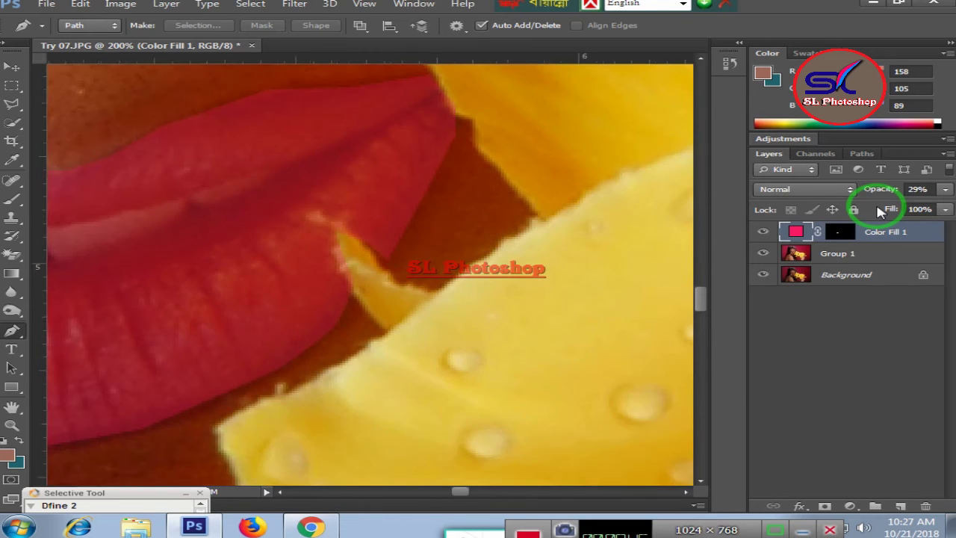
pyautogui.hotkey('ctrl', '-')
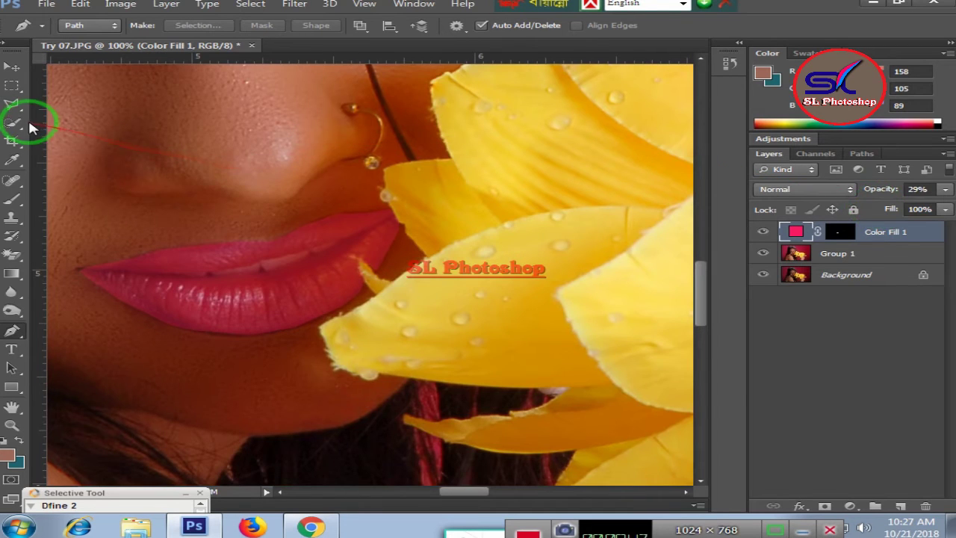
# Draw a Polygonal Lasso selection along the narrow gap between the lips
pyautogui.click(12, 107)
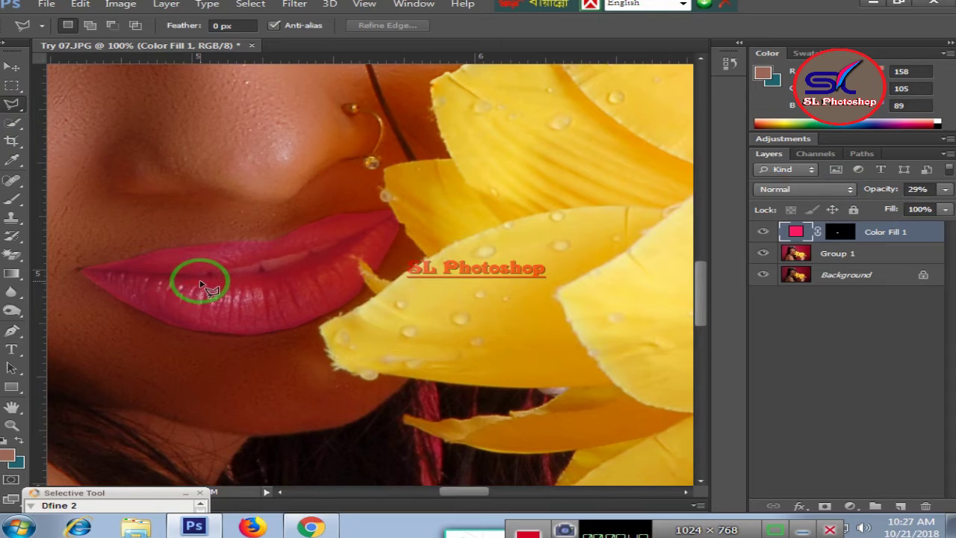
pyautogui.click(173, 279)
pyautogui.click(211, 276)
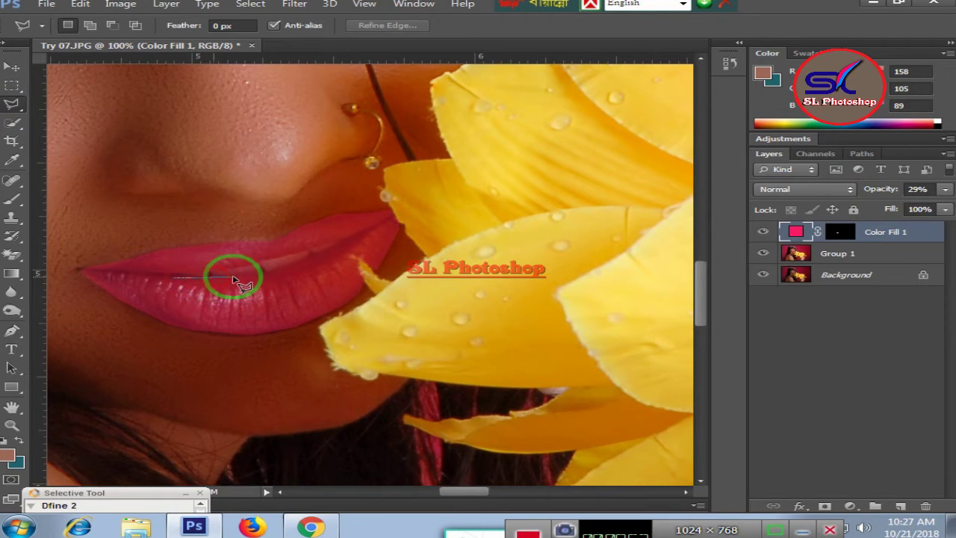
pyautogui.click(297, 266)
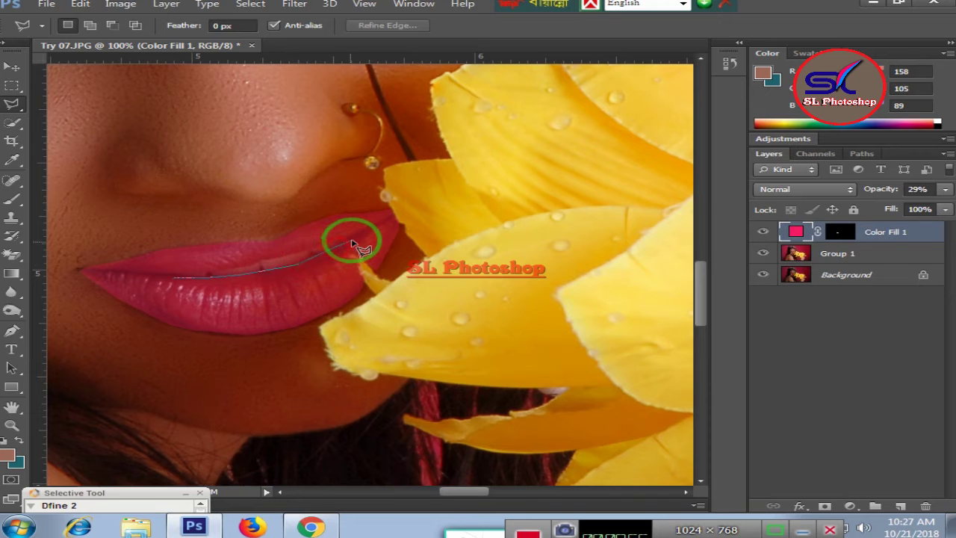
pyautogui.click(357, 237)
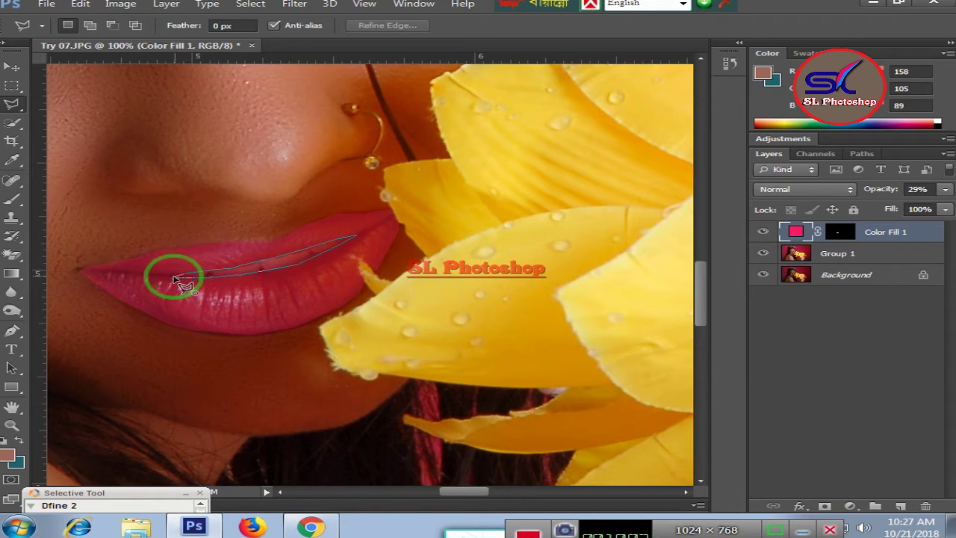
pyautogui.click(174, 278)
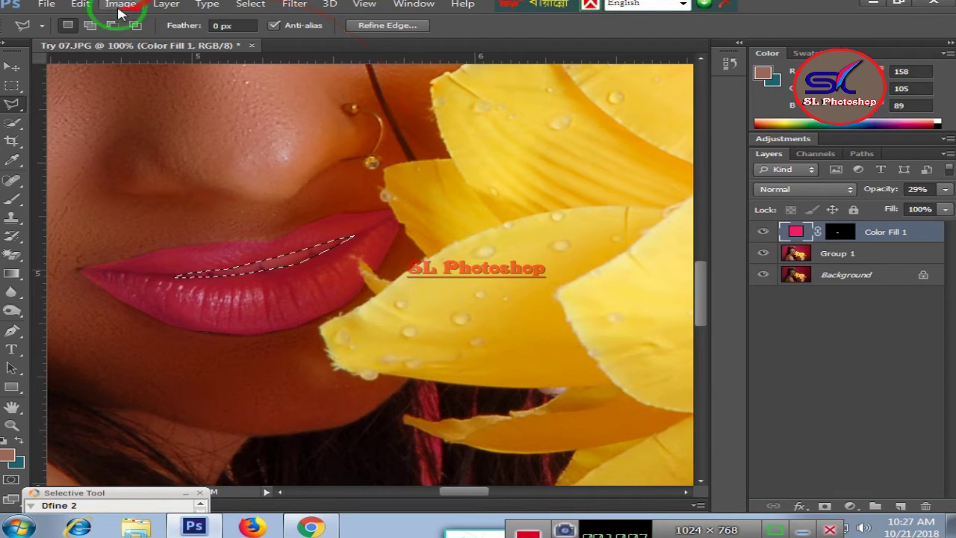
# Try deleting the selection on the pink fill layer and dismiss the not-editable warning
pyautogui.click(90, 9)
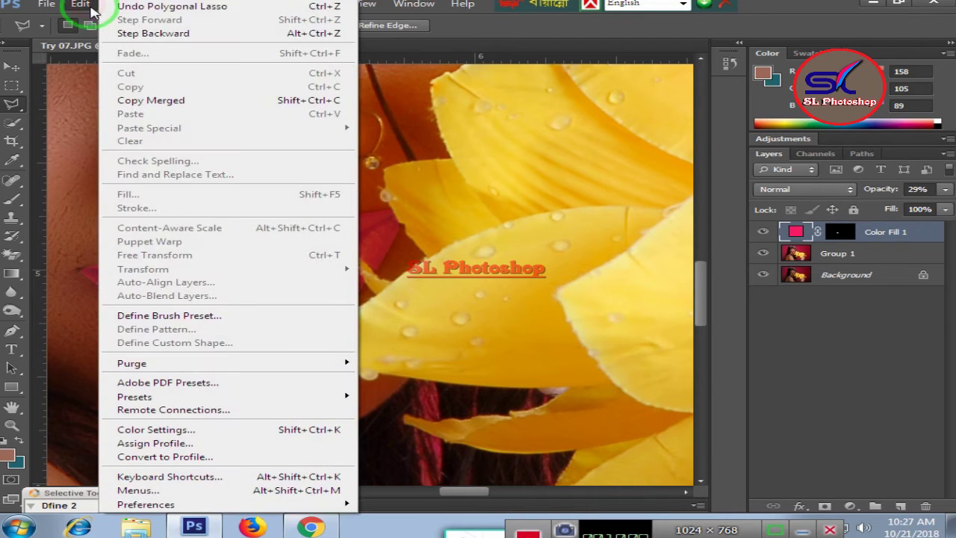
pyautogui.click(131, 73)
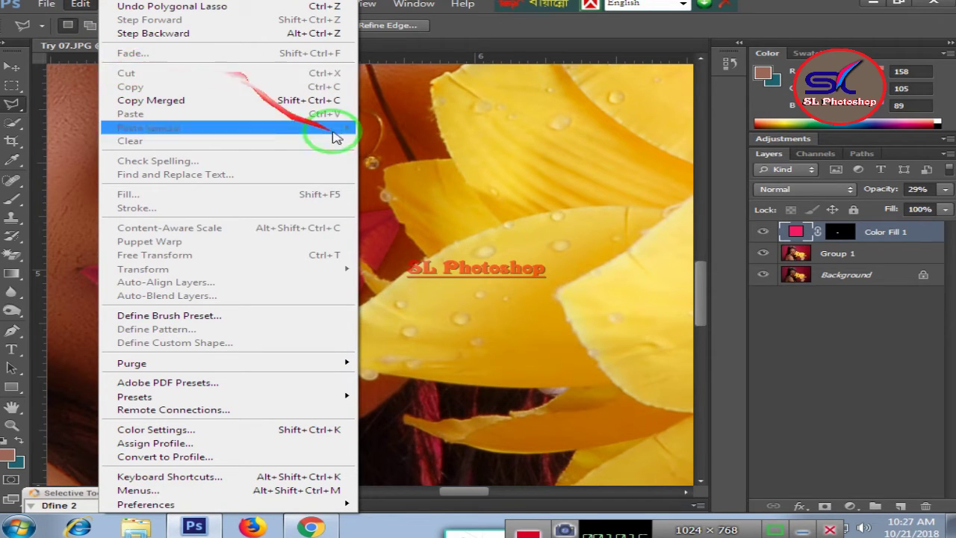
pyautogui.click(460, 155)
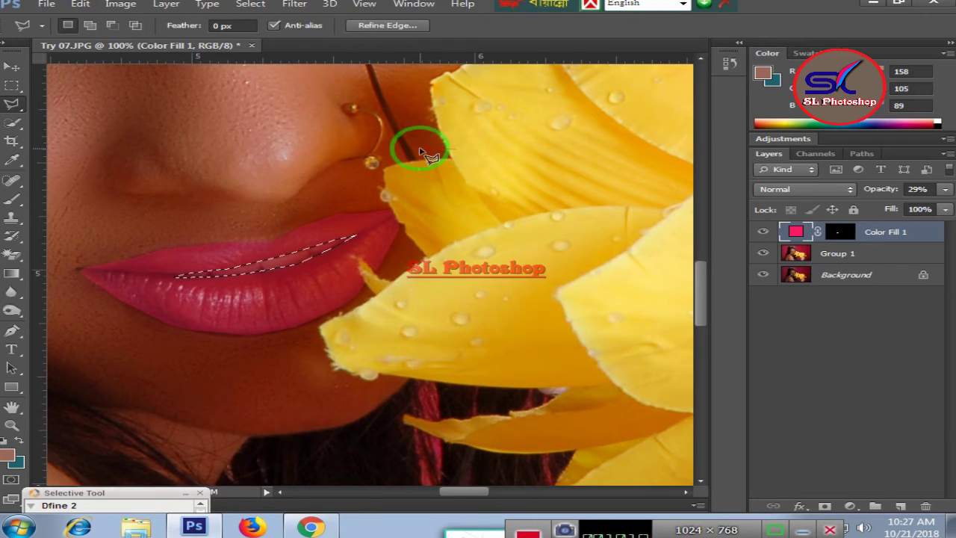
pyautogui.press('Delete')
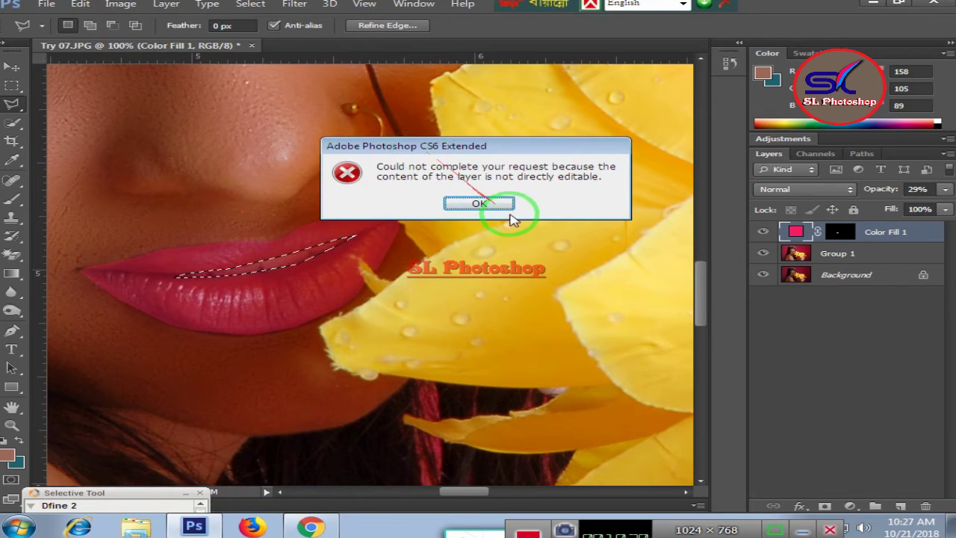
pyautogui.click(483, 203)
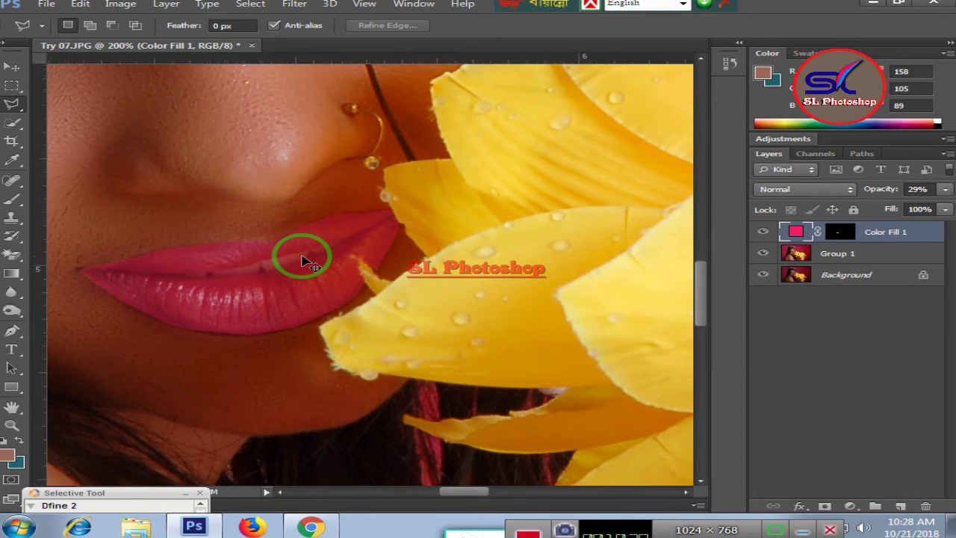
# Zoom in on the lips, switch to the Eraser, and rasterize the Color Fill 1 layer
pyautogui.hotkey('ctrl', '+')
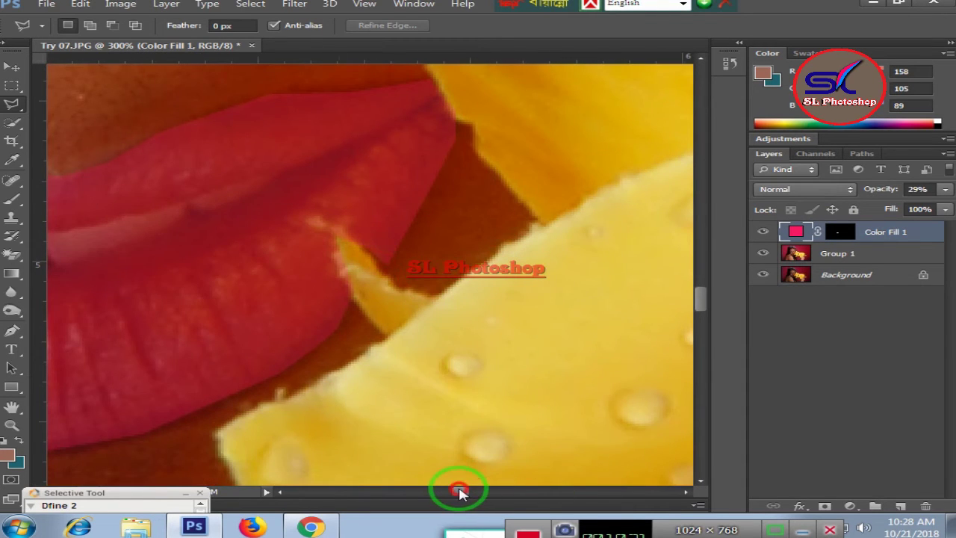
pyautogui.moveTo(458, 490); pyautogui.dragTo(442, 490)
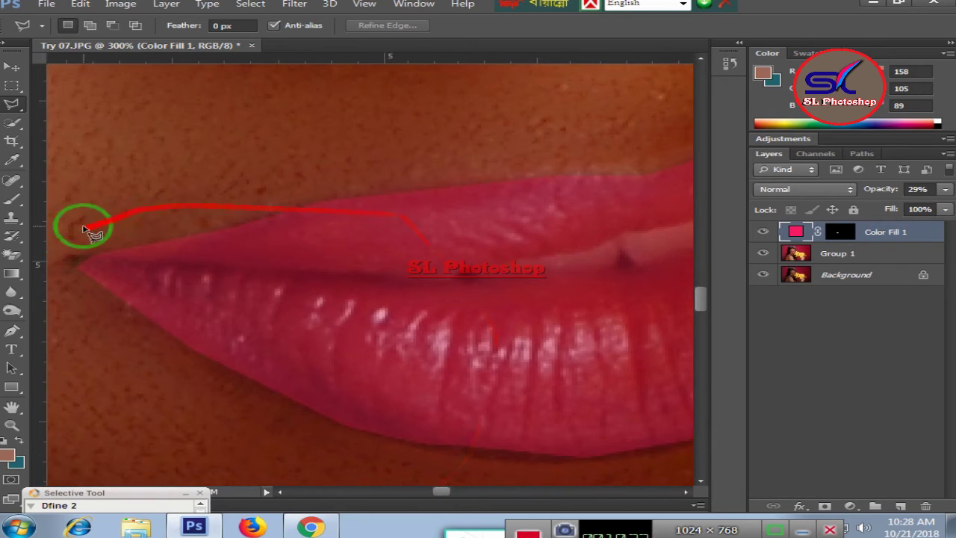
pyautogui.rightClick(19, 255)
pyautogui.click(104, 250)
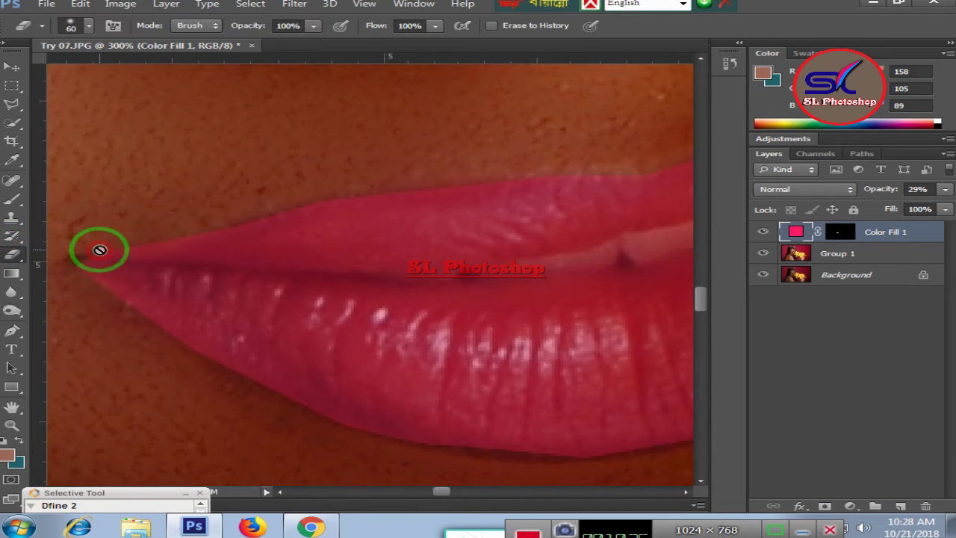
pyautogui.click(529, 281)
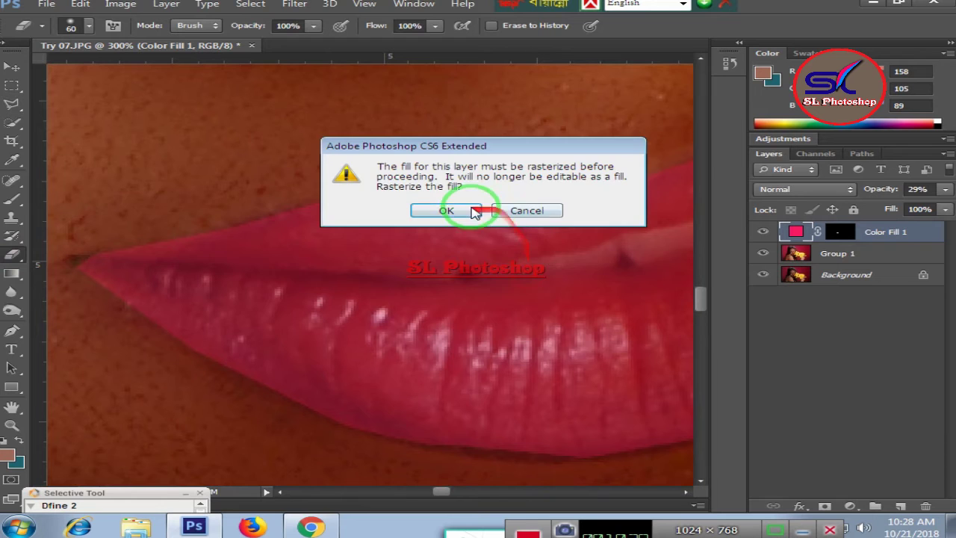
pyautogui.click(457, 209)
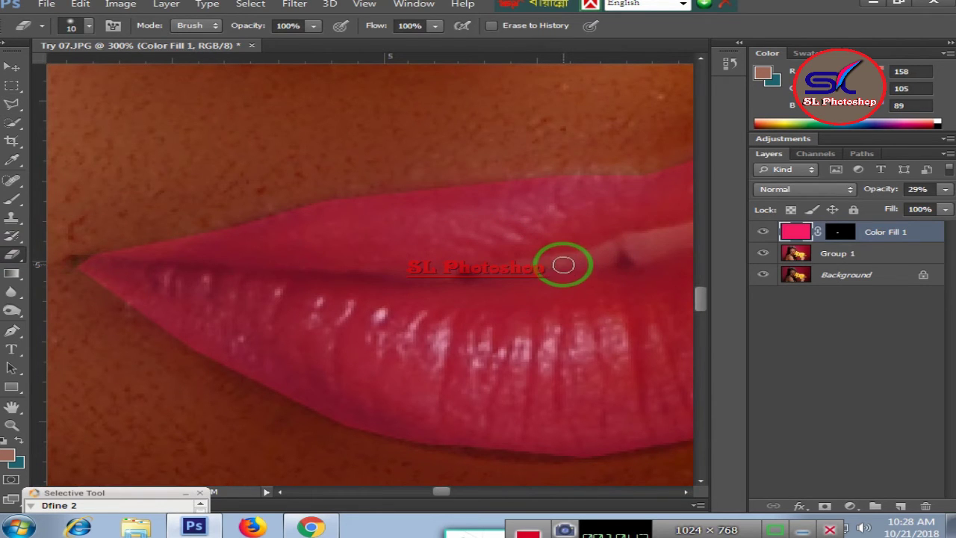
# Erase the pink along the lip gap, shrinking the eraser to 25 pixels
pyautogui.moveTo(563, 265)
pyautogui.mouseDown()
pyautogui.moveTo(659, 247)
pyautogui.moveTo(608, 252)
pyautogui.moveTo(668, 227)
pyautogui.moveTo(673, 240)
pyautogui.moveTo(473, 273)
pyautogui.moveTo(610, 256)
pyautogui.mouseUp()
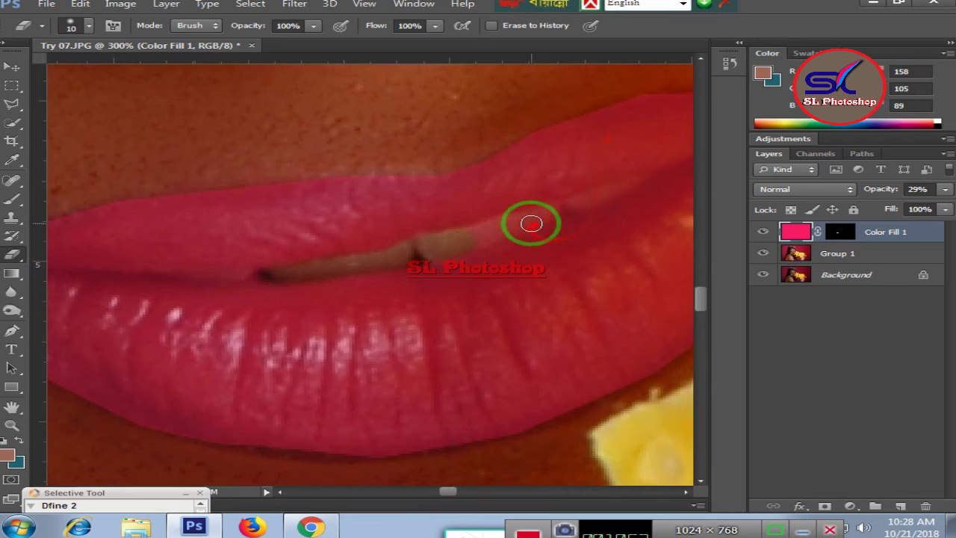
pyautogui.moveTo(531, 223)
pyautogui.mouseDown()
pyautogui.moveTo(488, 229)
pyautogui.moveTo(544, 213)
pyautogui.moveTo(458, 249)
pyautogui.moveTo(627, 182)
pyautogui.moveTo(226, 276)
pyautogui.moveTo(287, 276)
pyautogui.moveTo(172, 274)
pyautogui.moveTo(225, 276)
pyautogui.mouseUp()
pyautogui.press('[')
pyautogui.press('[')
pyautogui.press('[')
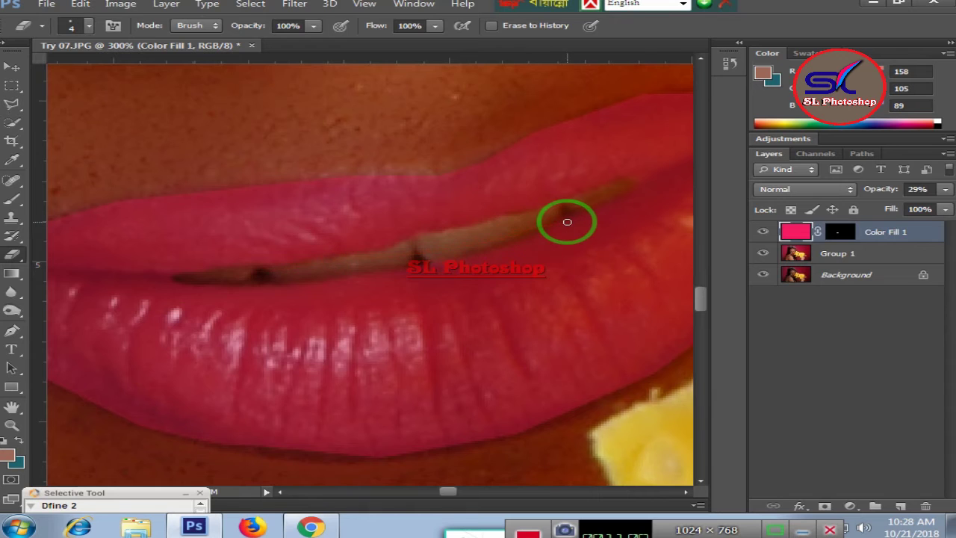
pyautogui.hotkey('ctrl', '-')
pyautogui.hotkey('ctrl', '-')
pyautogui.hotkey('ctrl', '-')
pyautogui.hotkey('ctrl', '-')
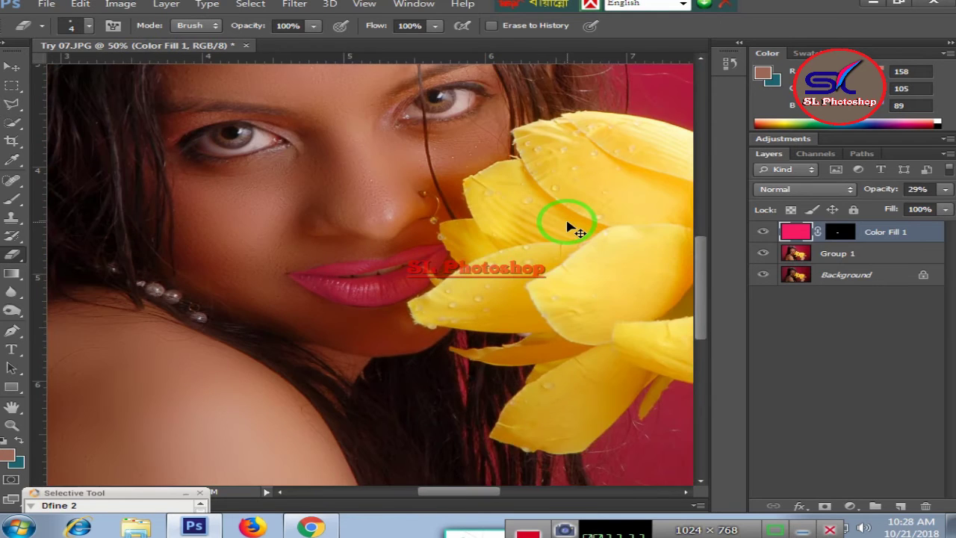
pyautogui.hotkey('ctrl', '+')
pyautogui.hotkey('ctrl', '+')
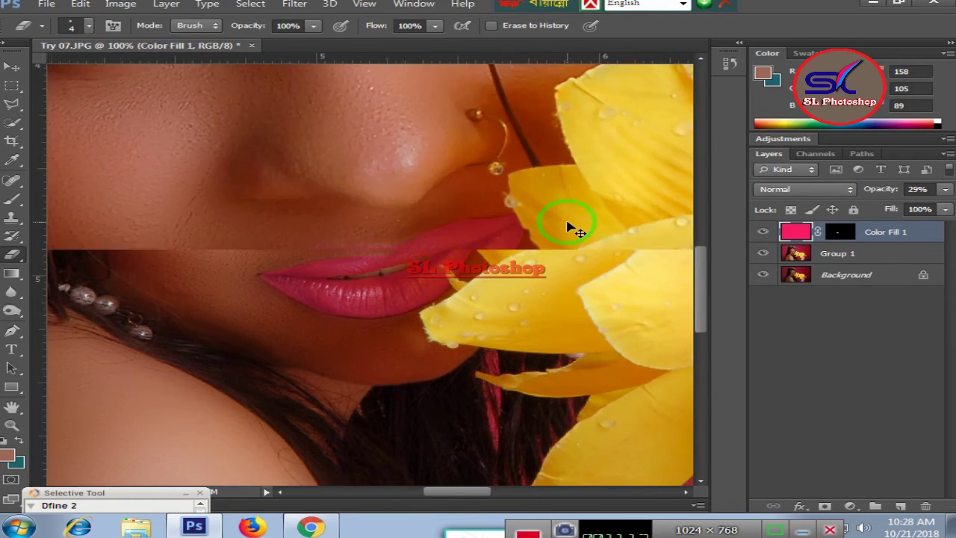
pyautogui.hotkey('ctrl', '+')
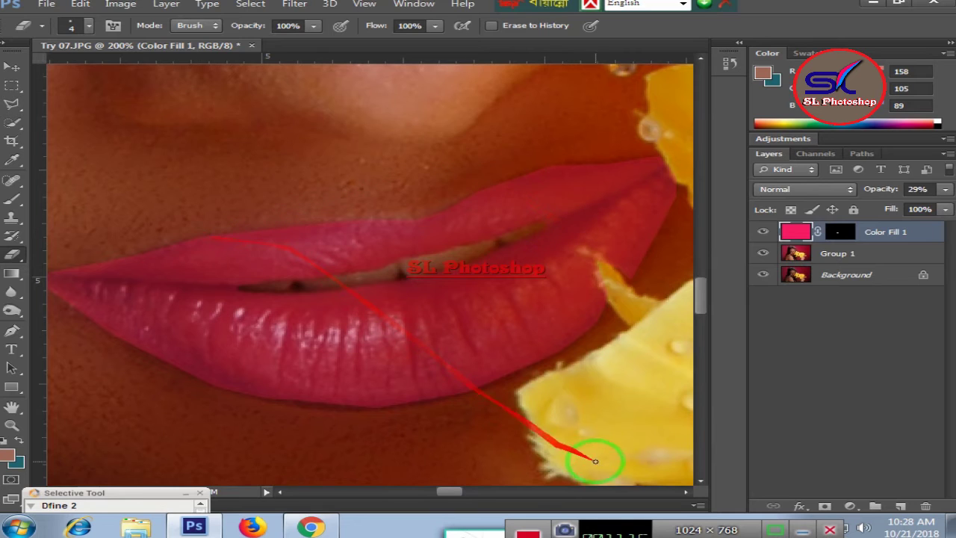
pyautogui.moveTo(444, 494); pyautogui.dragTo(439, 494)
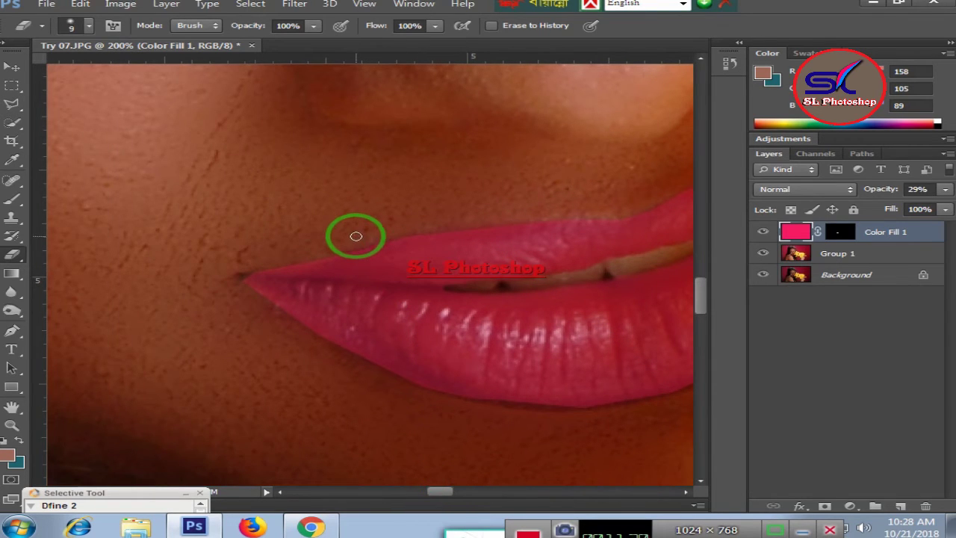
pyautogui.click(314, 26)
# Softly erase pink along the upper and lower lip edges at 19%, then 42% eraser opacity
pyautogui.moveTo(315, 40); pyautogui.dragTo(235, 40)
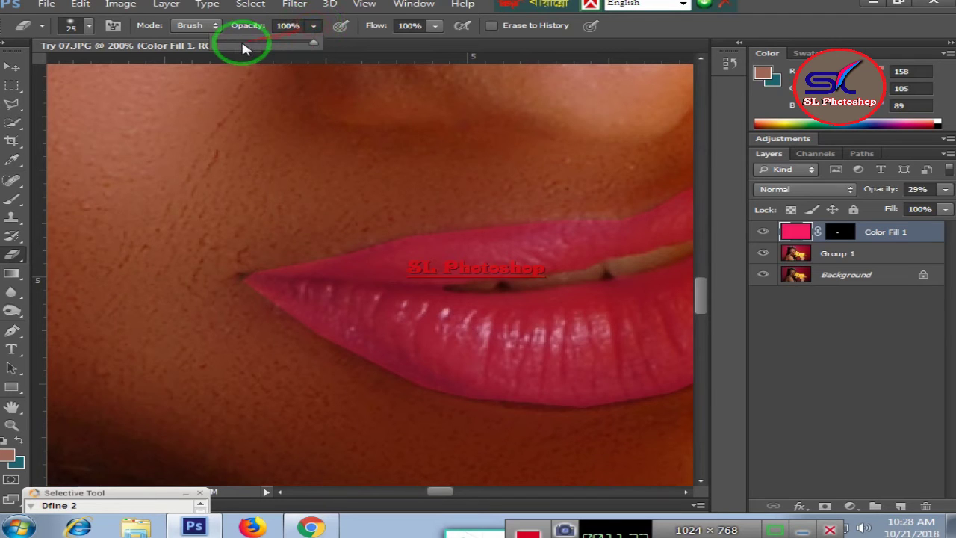
pyautogui.moveTo(431, 215)
pyautogui.mouseDown()
pyautogui.moveTo(600, 206)
pyautogui.moveTo(380, 226)
pyautogui.moveTo(398, 226)
pyautogui.moveTo(292, 251)
pyautogui.mouseUp()
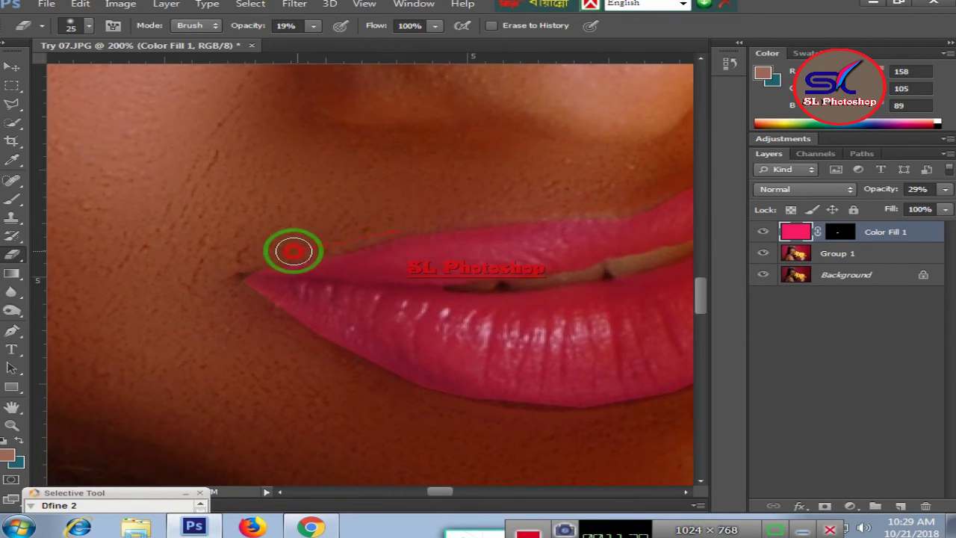
pyautogui.moveTo(310, 33); pyautogui.dragTo(322, 38)
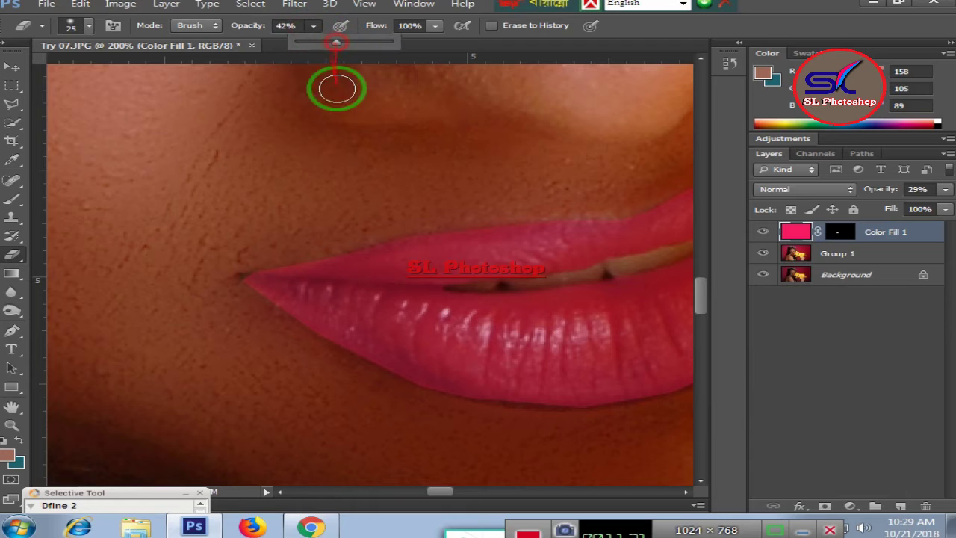
pyautogui.moveTo(397, 216)
pyautogui.mouseDown()
pyautogui.moveTo(406, 222)
pyautogui.moveTo(369, 224)
pyautogui.moveTo(225, 269)
pyautogui.moveTo(258, 311)
pyautogui.moveTo(246, 298)
pyautogui.moveTo(309, 339)
pyautogui.moveTo(294, 344)
pyautogui.moveTo(411, 390)
pyautogui.moveTo(618, 416)
pyautogui.moveTo(445, 505)
pyautogui.moveTo(462, 495)
pyautogui.mouseUp()
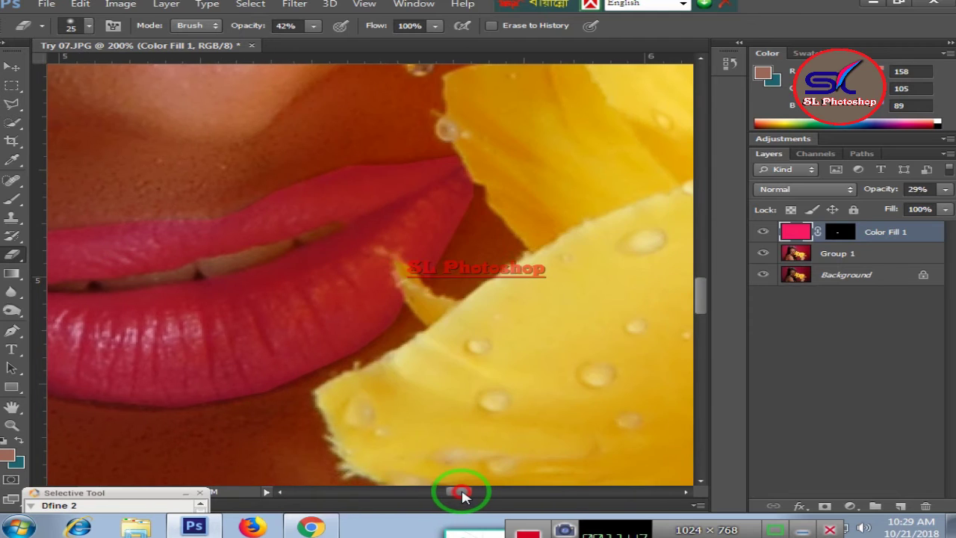
pyautogui.moveTo(462, 457)
pyautogui.mouseDown()
pyautogui.moveTo(394, 348)
pyautogui.moveTo(380, 341)
pyautogui.moveTo(359, 367)
pyautogui.moveTo(247, 404)
pyautogui.moveTo(731, 252)
pyautogui.moveTo(454, 314)
pyautogui.moveTo(263, 401)
pyautogui.moveTo(160, 412)
pyautogui.moveTo(230, 409)
pyautogui.moveTo(403, 335)
pyautogui.moveTo(450, 269)
pyautogui.moveTo(418, 277)
pyautogui.moveTo(395, 335)
pyautogui.moveTo(481, 207)
pyautogui.moveTo(433, 149)
pyautogui.moveTo(303, 167)
pyautogui.moveTo(187, 209)
pyautogui.moveTo(234, 204)
pyautogui.moveTo(337, 160)
pyautogui.moveTo(390, 150)
pyautogui.moveTo(467, 260)
pyautogui.moveTo(445, 462)
pyautogui.mouseUp()
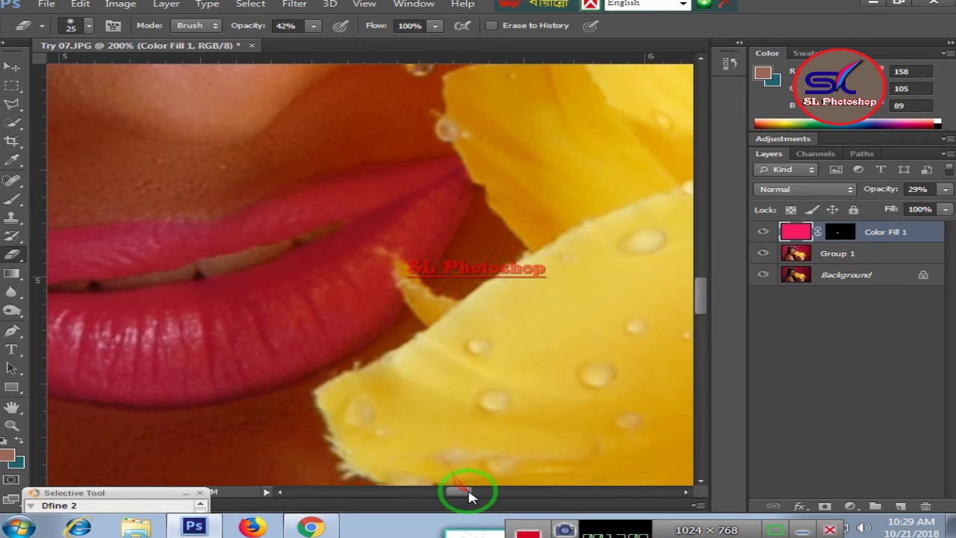
pyautogui.moveTo(465, 493); pyautogui.dragTo(448, 492)
pyautogui.moveTo(468, 214)
pyautogui.mouseDown()
pyautogui.moveTo(438, 207)
pyautogui.moveTo(256, 224)
pyautogui.moveTo(384, 209)
pyautogui.moveTo(336, 216)
pyautogui.moveTo(380, 217)
pyautogui.moveTo(521, 171)
pyautogui.moveTo(616, 153)
pyautogui.mouseUp()
pyautogui.hotkey('ctrl', '-')
pyautogui.hotkey('ctrl', '-')
pyautogui.hotkey('ctrl', '-')
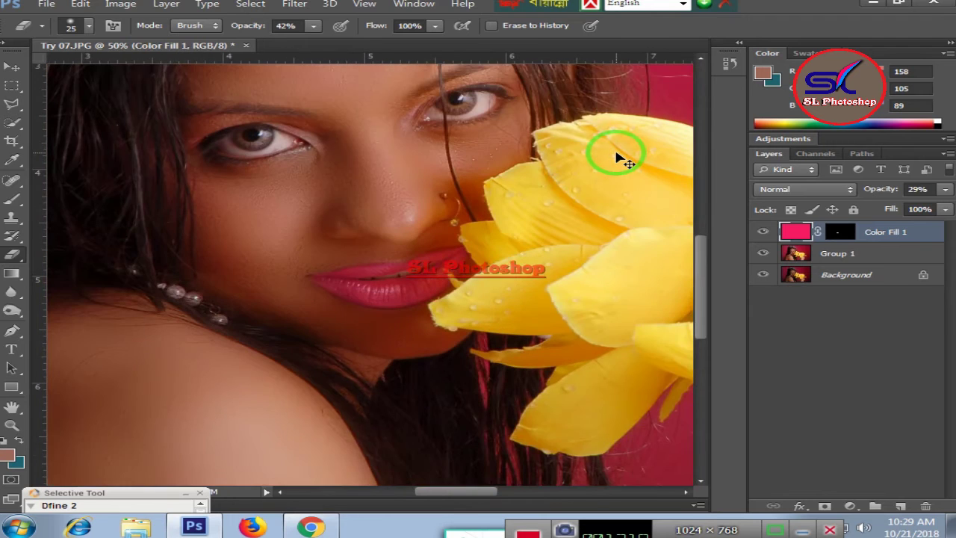
pyautogui.hotkey('ctrl', '+')
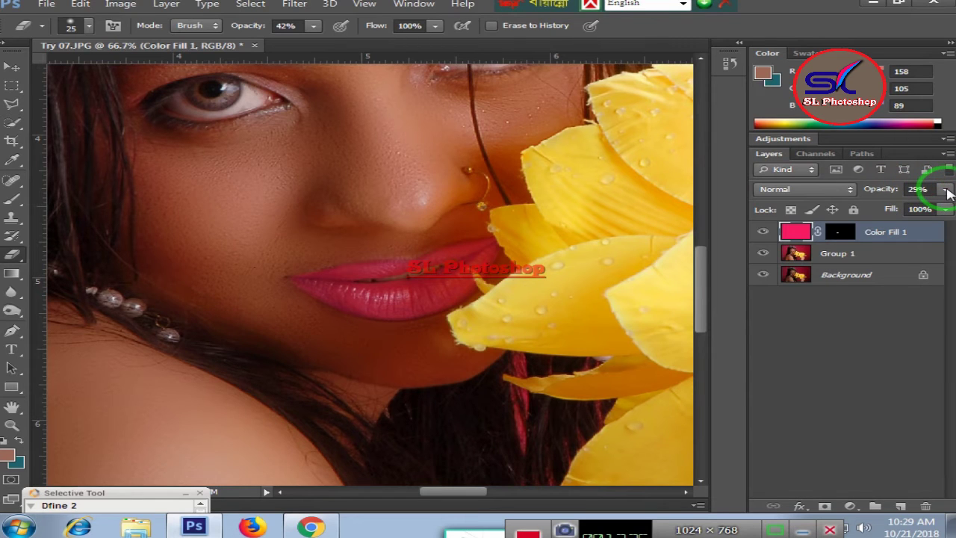
# Set the Color Fill 1 lip layer to 43% opacity and 37% fill
pyautogui.click(945, 188)
pyautogui.moveTo(883, 212); pyautogui.dragTo(948, 205)
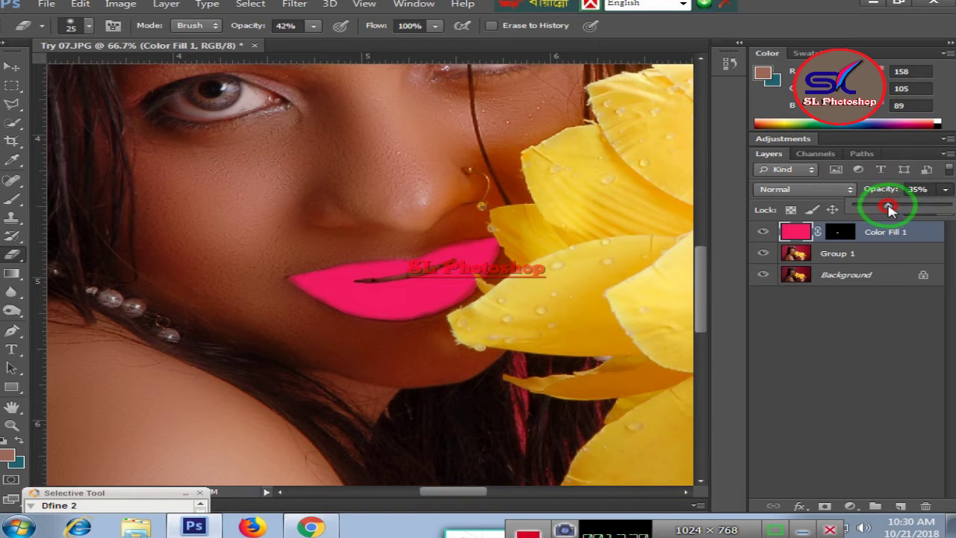
pyautogui.moveTo(889, 209)
pyautogui.mouseDown()
pyautogui.moveTo(878, 211)
pyautogui.moveTo(898, 209)
pyautogui.mouseUp()
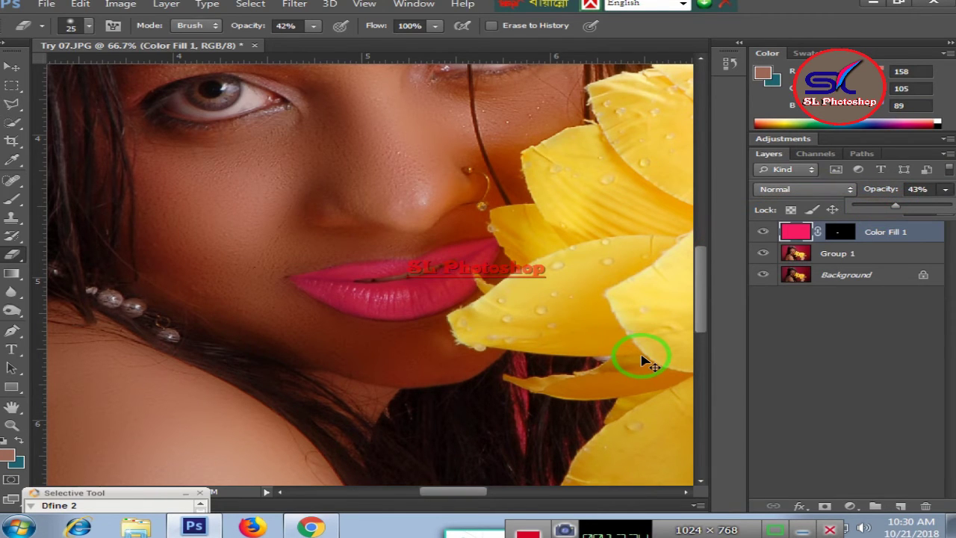
pyautogui.hotkey('ctrl', '-')
pyautogui.hotkey('ctrl', '-')
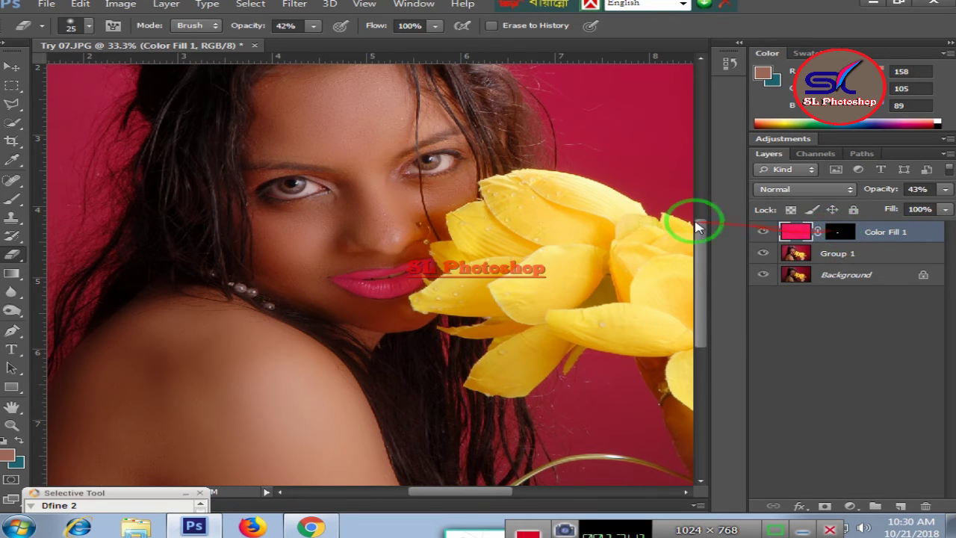
pyautogui.click(945, 210)
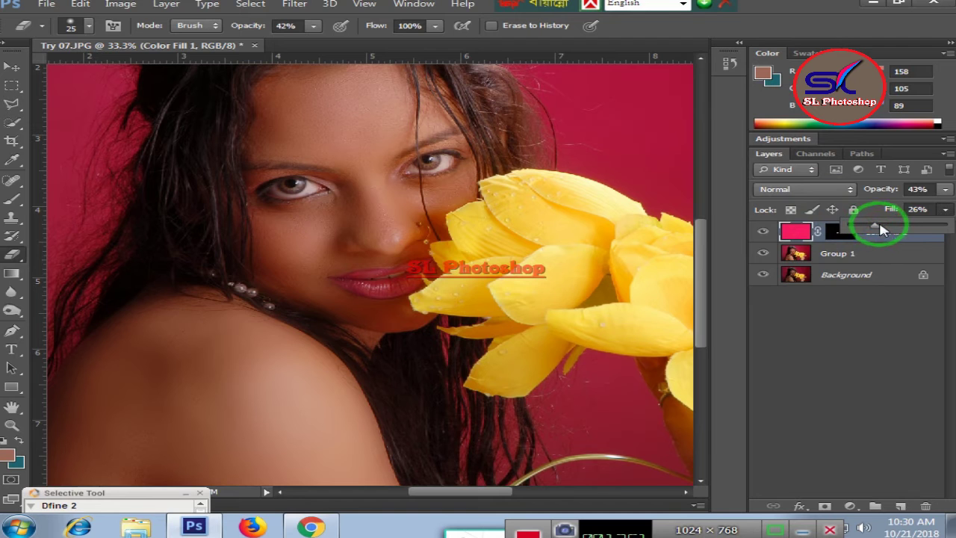
pyautogui.hotkey('ctrl', '-')
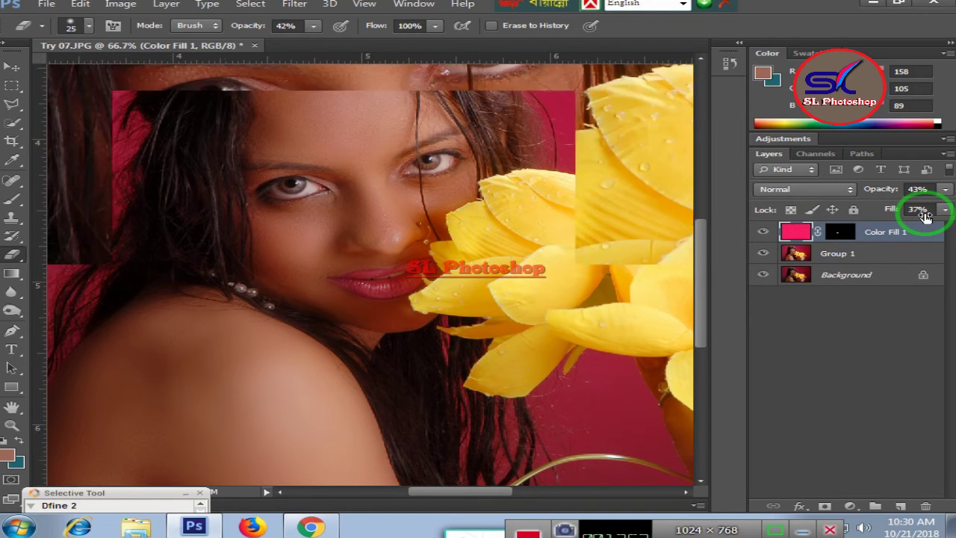
pyautogui.hotkey('ctrl', '-')
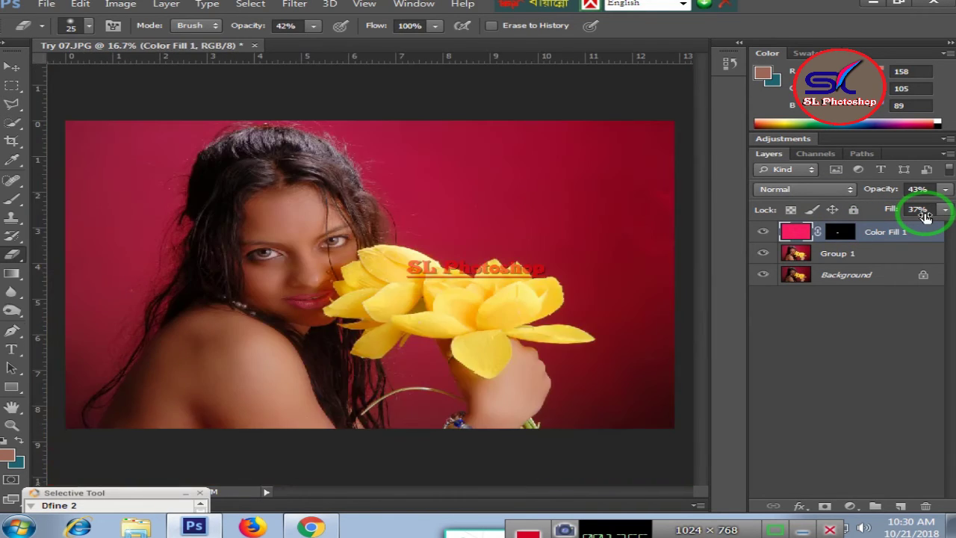
pyautogui.hotkey('ctrl', '+')
pyautogui.hotkey('ctrl', '+')
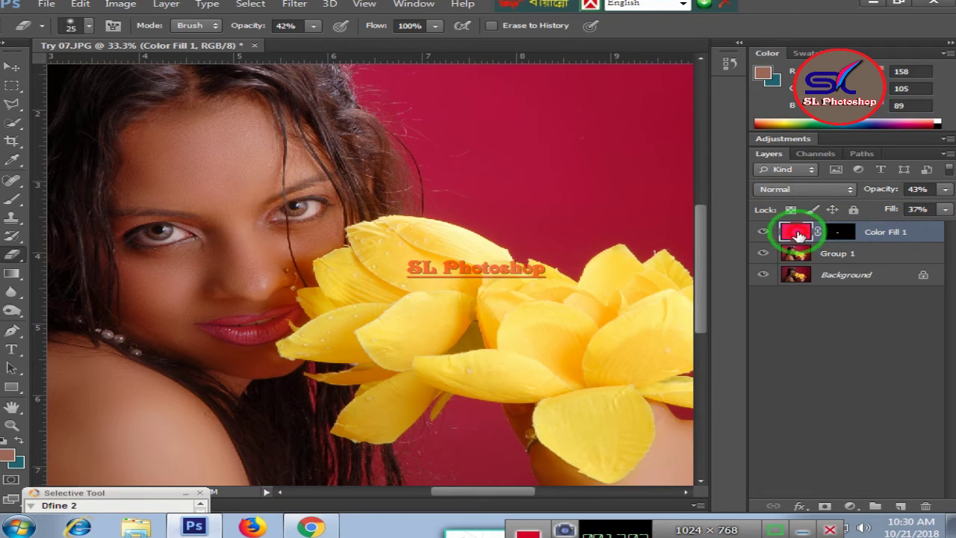
# Add a Color Overlay style to Color Fill 1 in Layer Style, turning the lips bright red
pyautogui.doubleClick(797, 236)
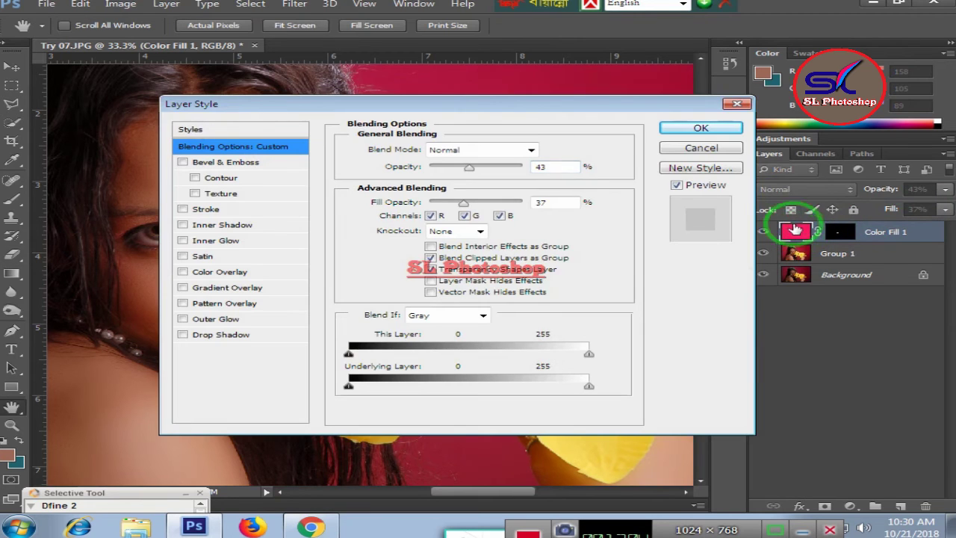
pyautogui.moveTo(494, 103)
pyautogui.mouseDown()
pyautogui.moveTo(580, 101)
pyautogui.moveTo(671, 81)
pyautogui.mouseUp()
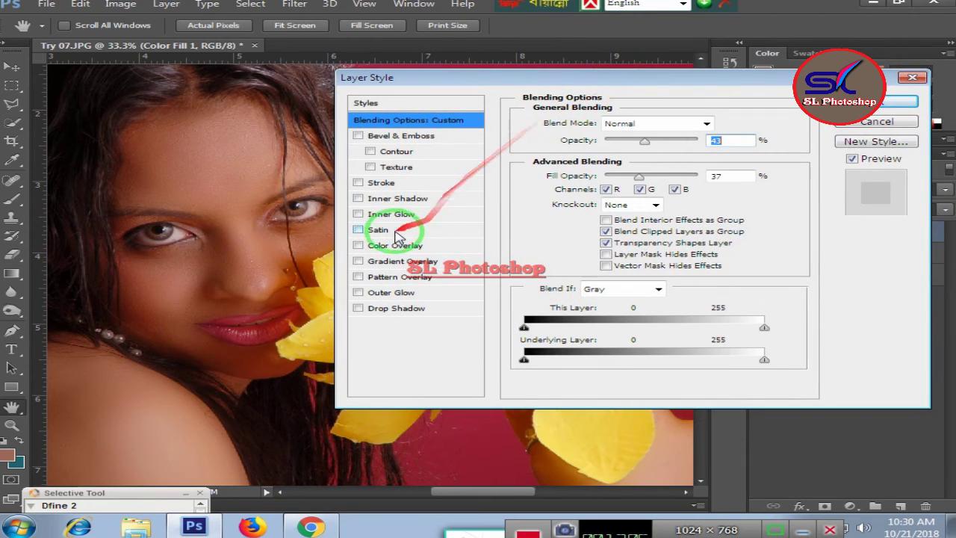
pyautogui.click(357, 244)
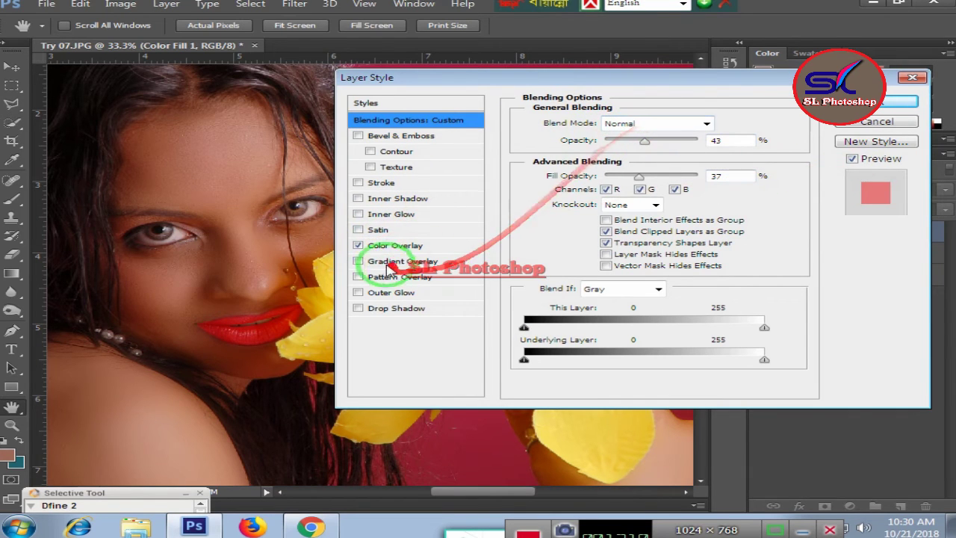
pyautogui.click(384, 246)
# Try various overlay colours in the Color Picker, from reds and browns to pinks and magenta
pyautogui.click(728, 123)
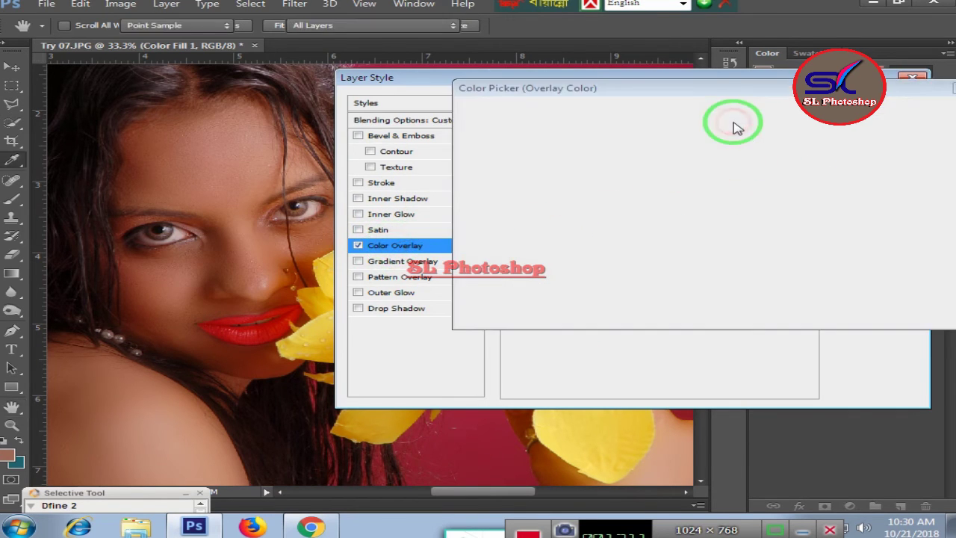
pyautogui.click(608, 164)
pyautogui.click(670, 152)
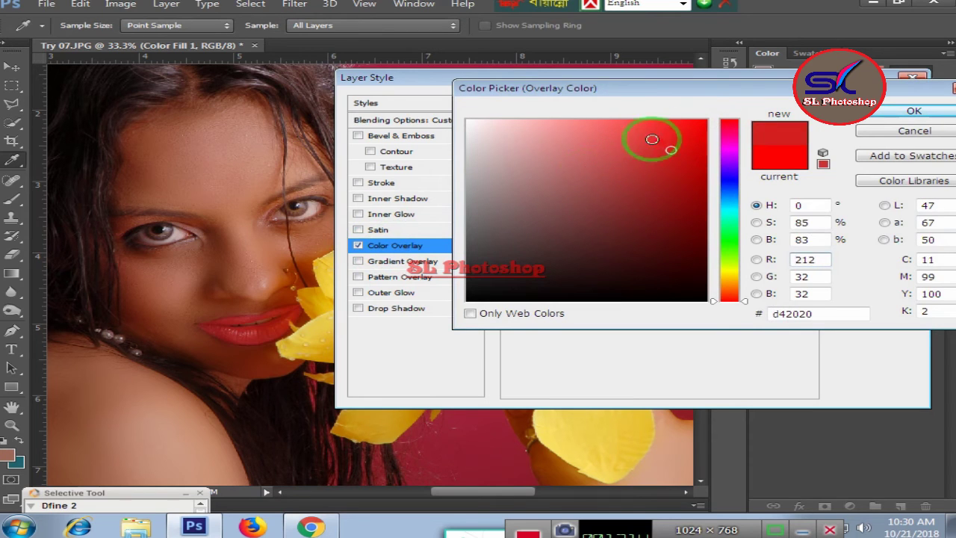
pyautogui.click(534, 254)
pyautogui.click(515, 190)
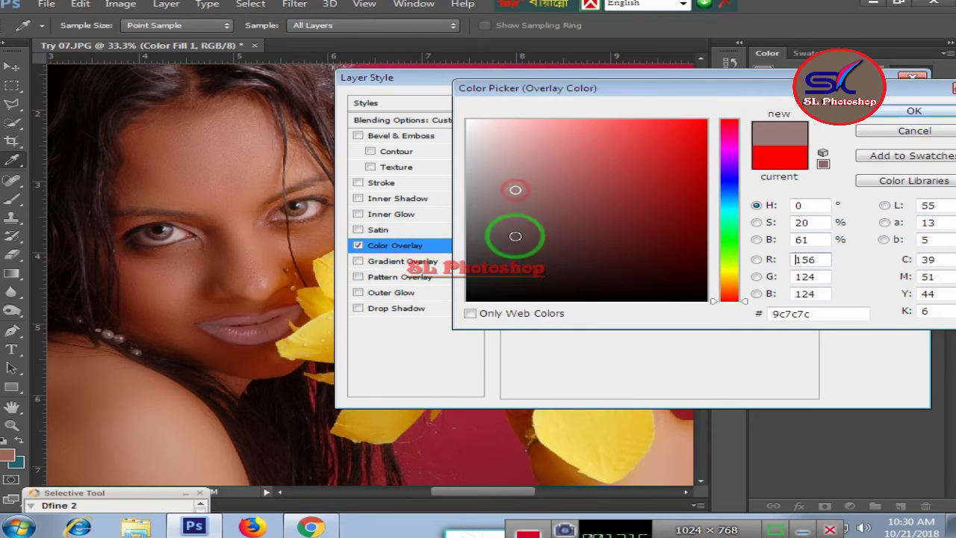
pyautogui.click(519, 278)
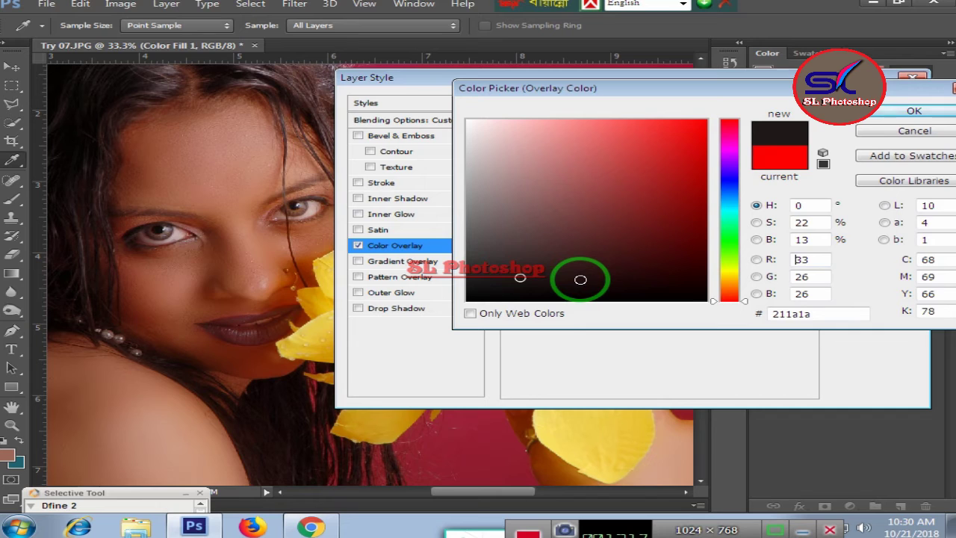
pyautogui.click(692, 174)
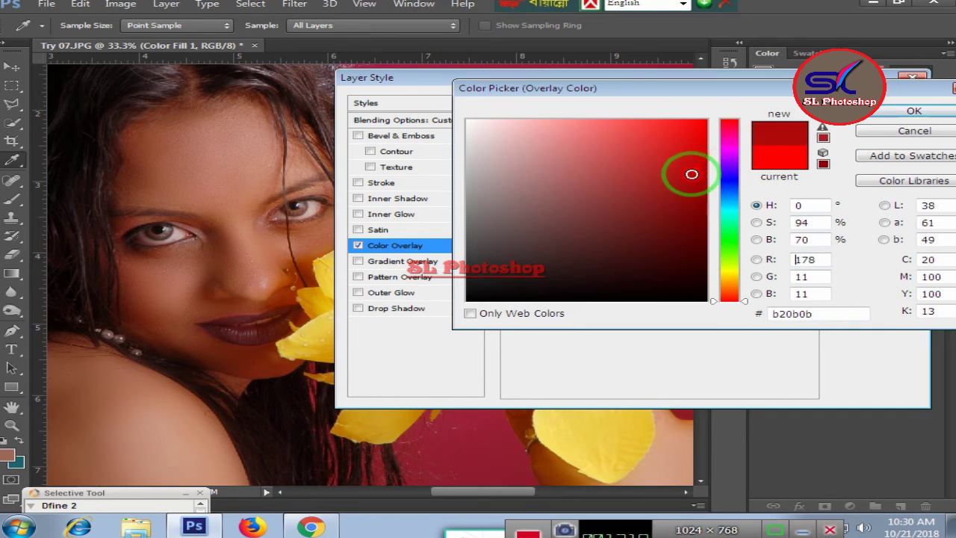
pyautogui.click(702, 236)
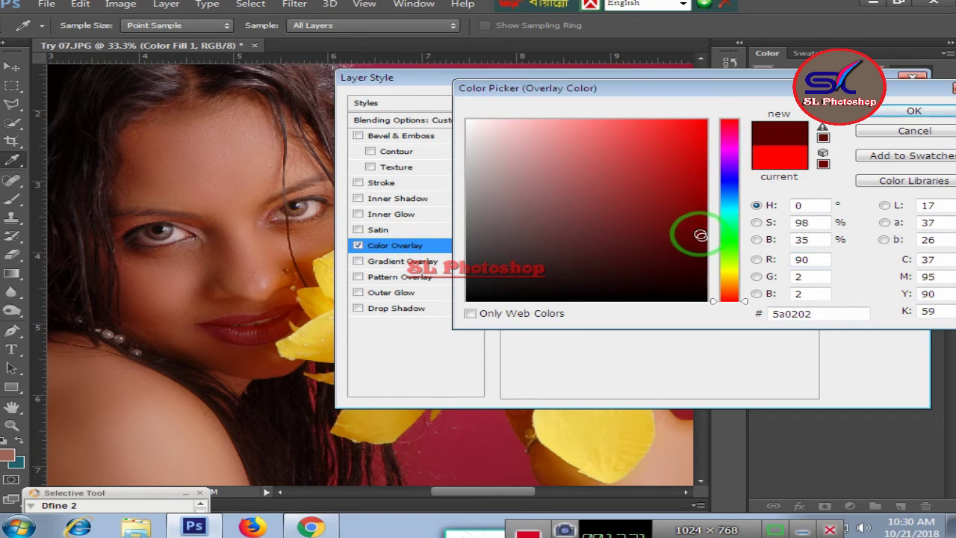
pyautogui.moveTo(702, 237)
pyautogui.mouseDown()
pyautogui.moveTo(693, 145)
pyautogui.moveTo(655, 132)
pyautogui.moveTo(573, 130)
pyautogui.mouseUp()
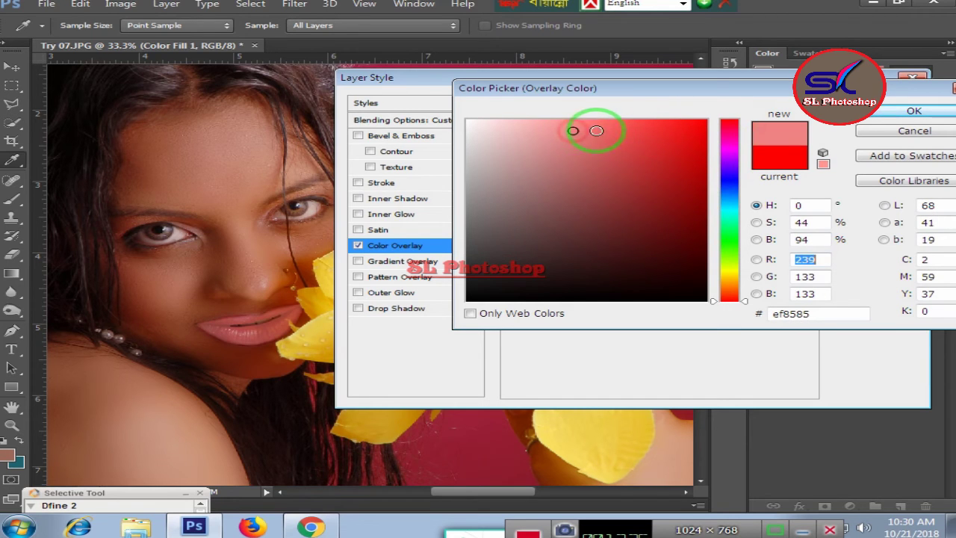
pyautogui.click(725, 147)
pyautogui.click(690, 124)
pyautogui.click(682, 158)
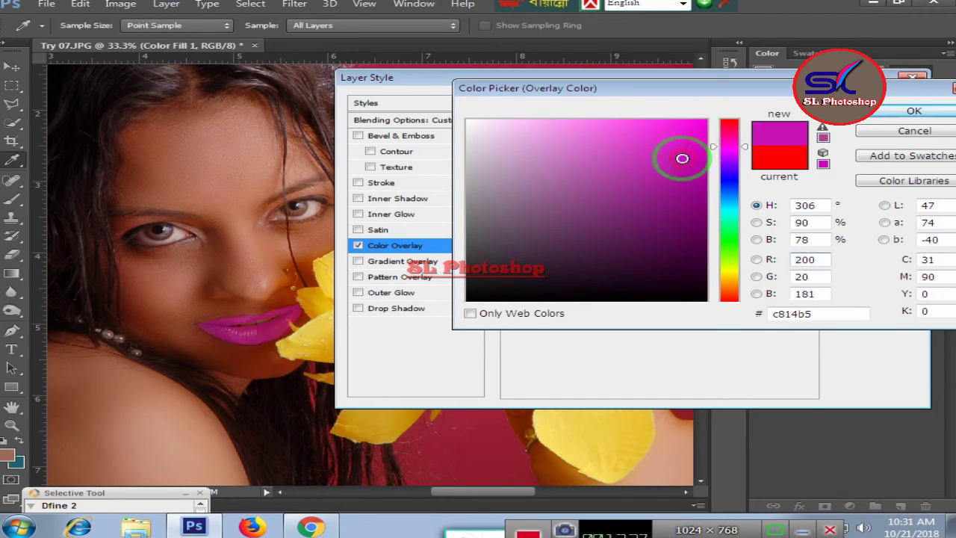
# Cycle the hue through blue and green back to red, settling on dark red 910f05
pyautogui.click(674, 200)
pyautogui.click(729, 201)
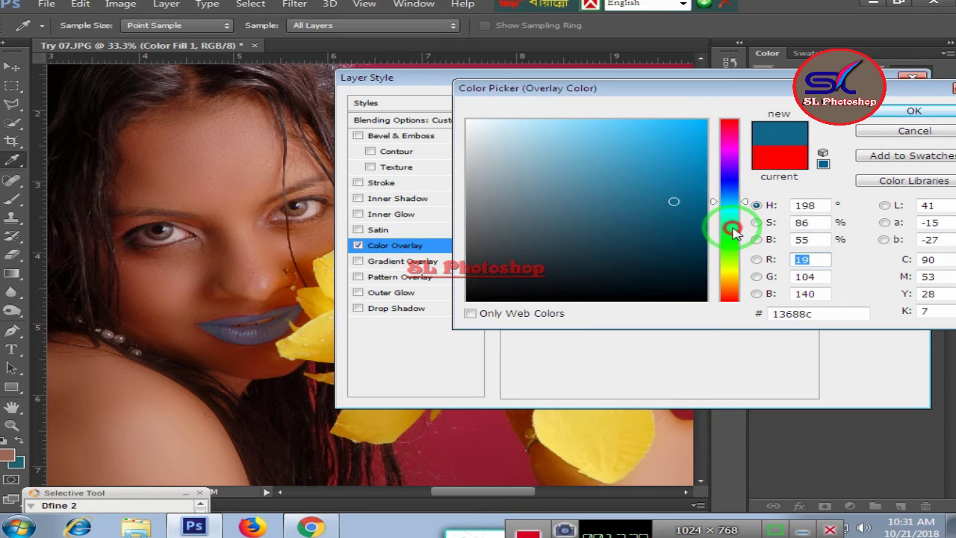
pyautogui.click(730, 228)
pyautogui.click(729, 277)
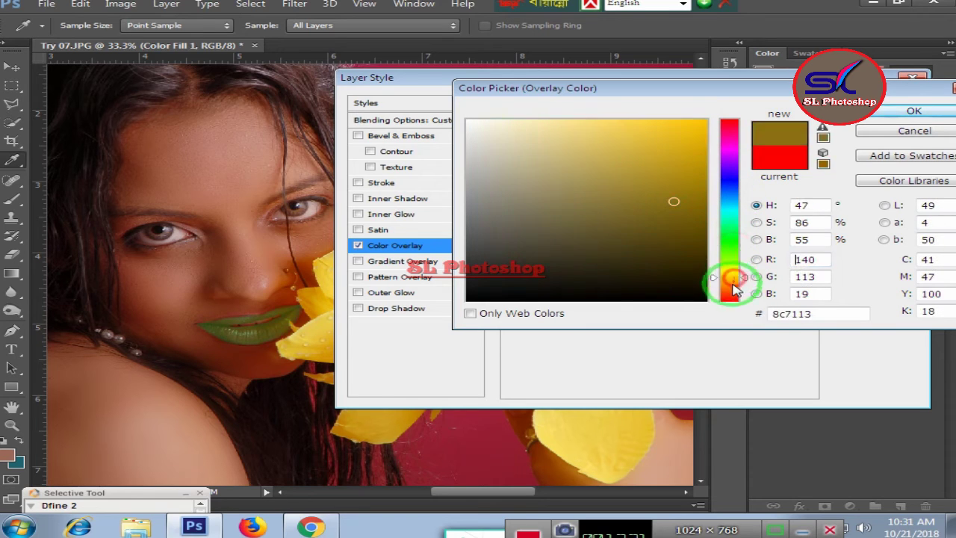
pyautogui.click(728, 297)
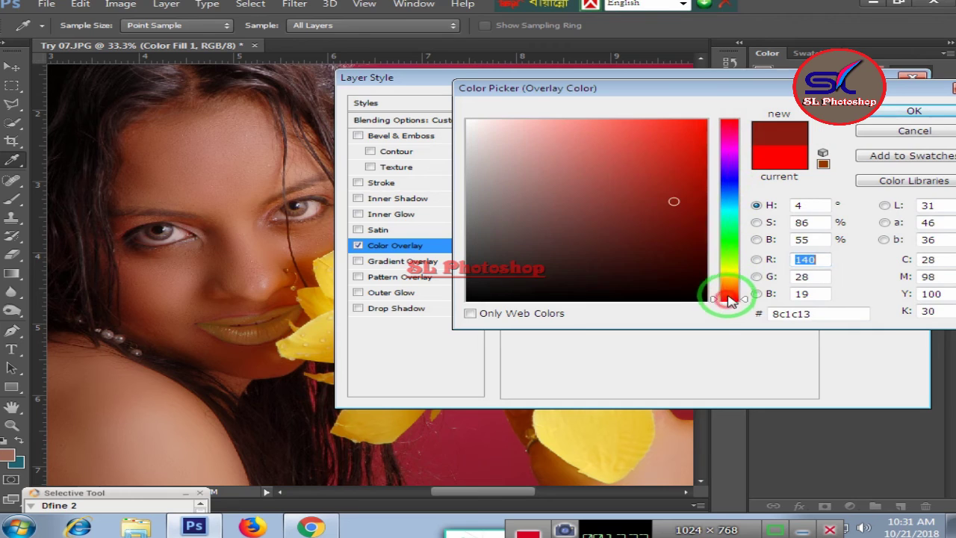
pyautogui.click(693, 164)
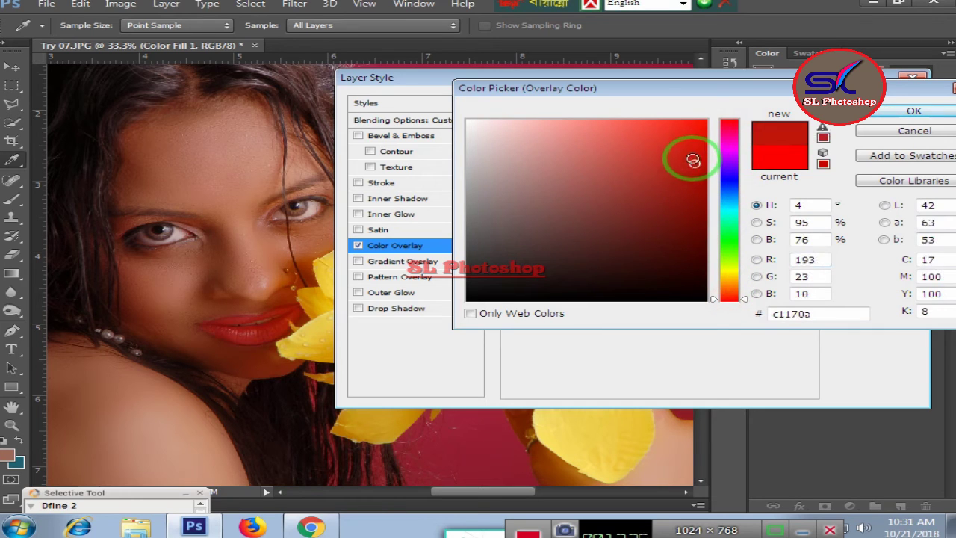
pyautogui.moveTo(693, 160)
pyautogui.mouseDown()
pyautogui.moveTo(692, 149)
pyautogui.moveTo(697, 235)
pyautogui.mouseUp()
pyautogui.click(692, 133)
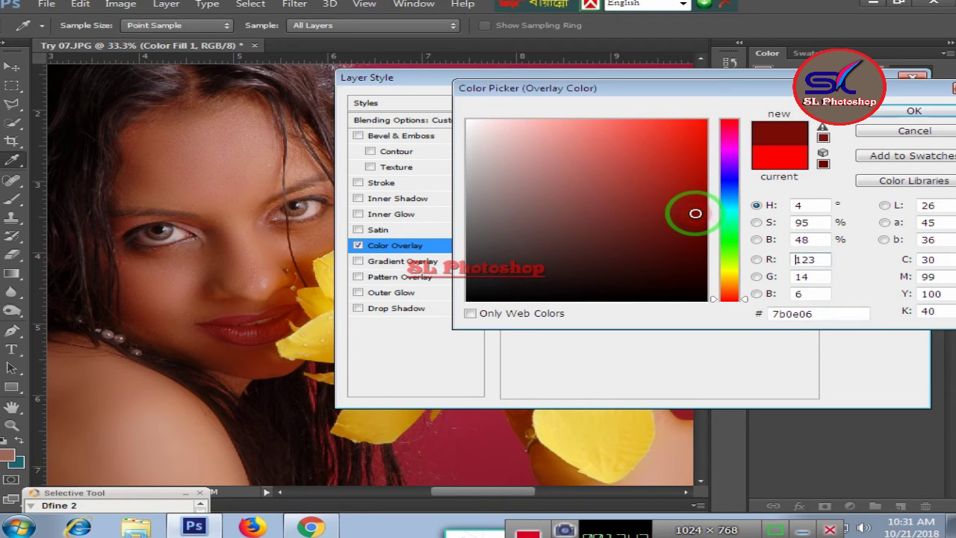
pyautogui.moveTo(695, 212); pyautogui.dragTo(696, 209)
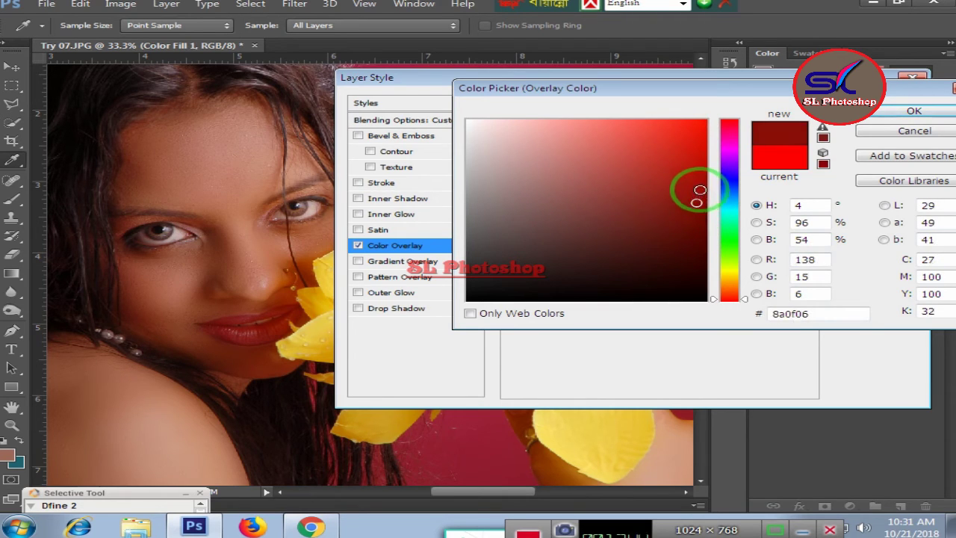
pyautogui.click(699, 179)
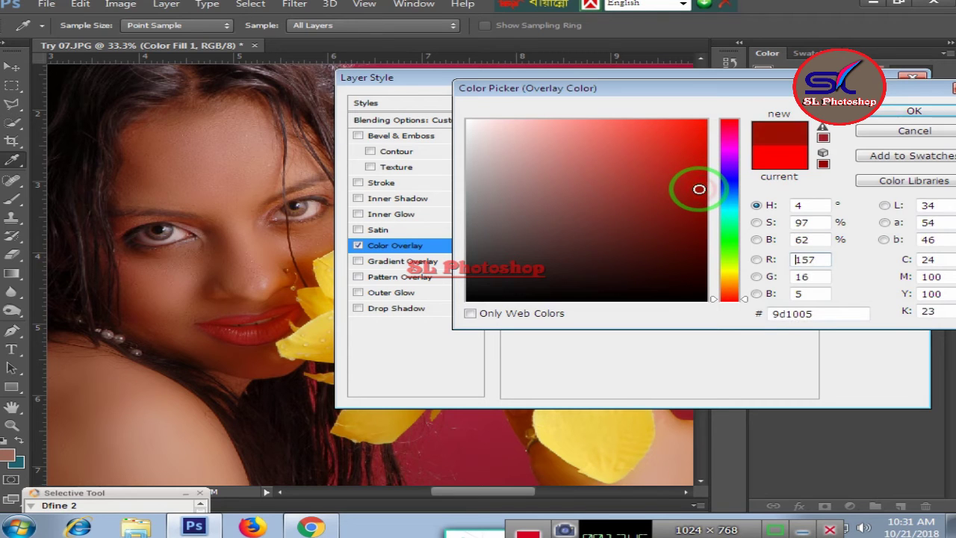
pyautogui.click(910, 109)
# Apply the red overlay style and set the background colour to near-black 0a1112
pyautogui.click(889, 103)
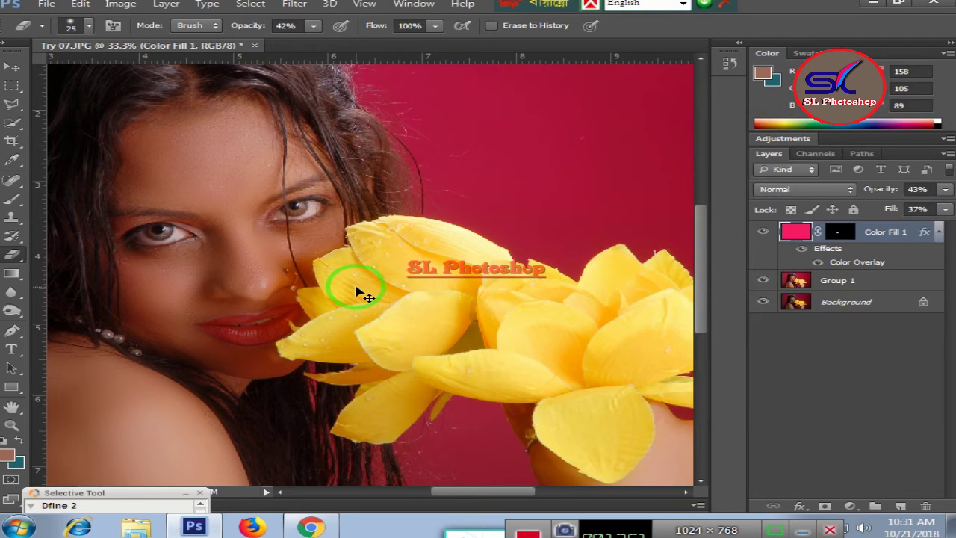
pyautogui.hotkey('ctrl', '+')
pyautogui.hotkey('ctrl', '+')
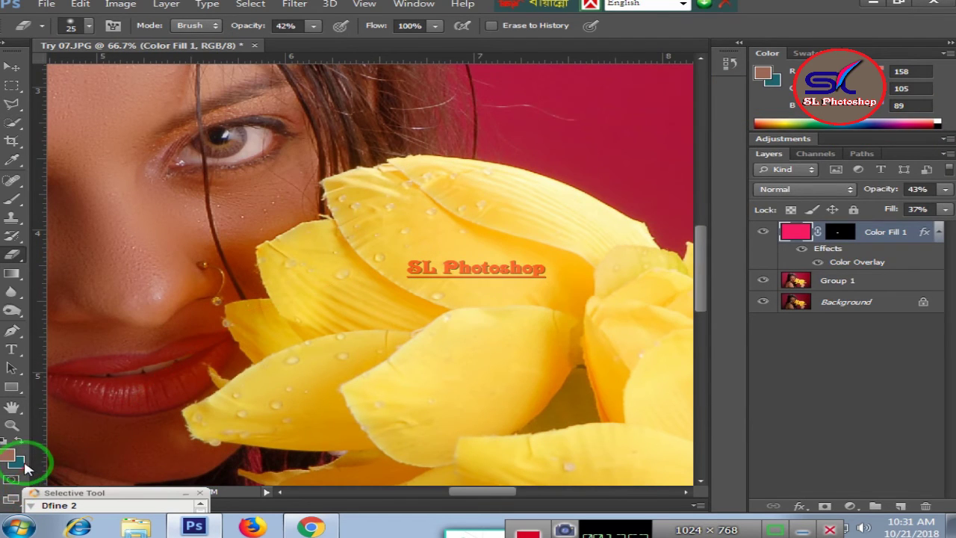
pyautogui.click(16, 462)
pyautogui.click(577, 288)
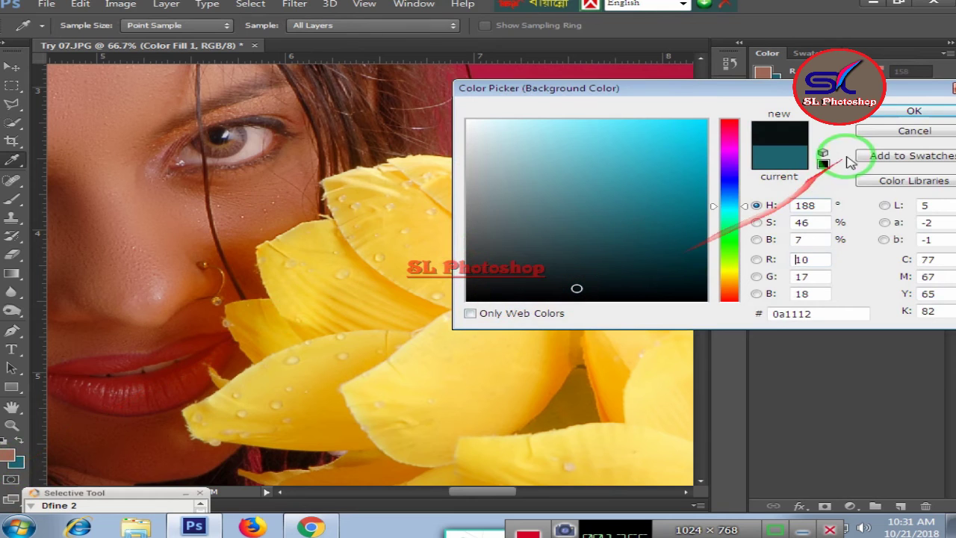
pyautogui.click(898, 112)
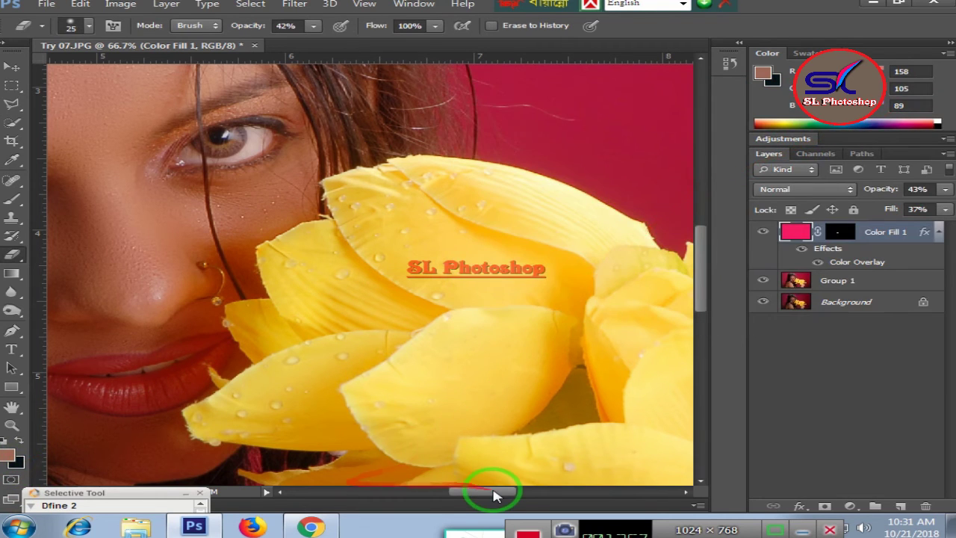
# Make near-black the foreground colour and select the Brush Tool
pyautogui.moveTo(493, 491); pyautogui.dragTo(460, 491)
pyautogui.click(20, 441)
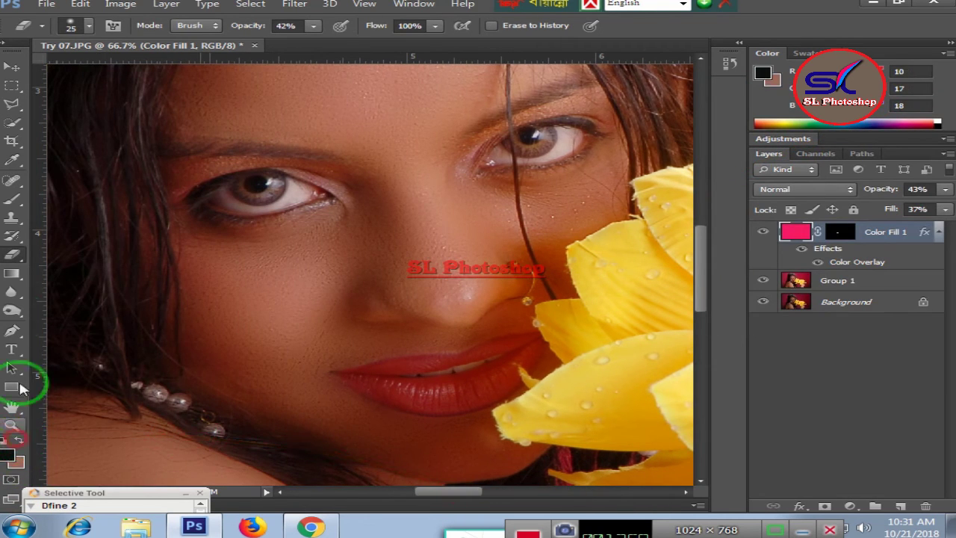
pyautogui.click(17, 197)
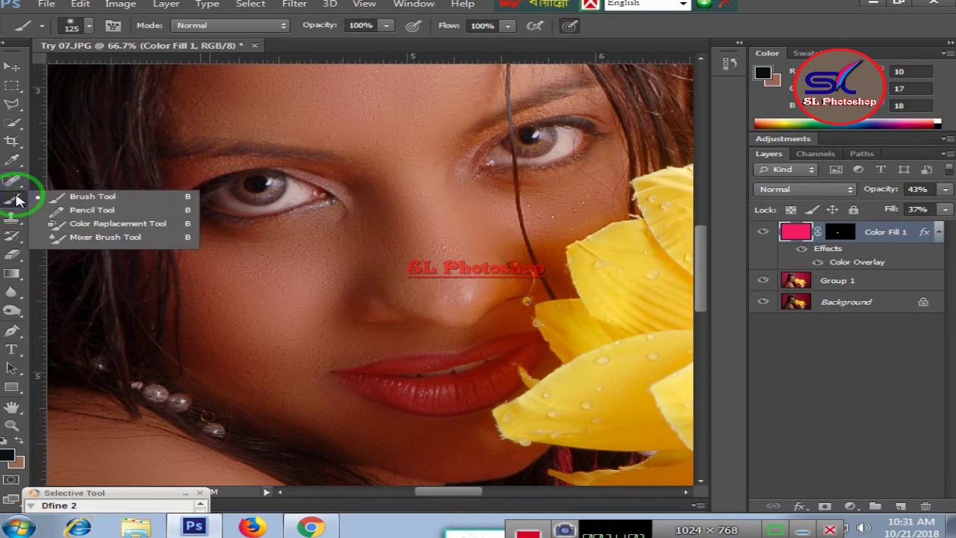
pyautogui.click(96, 196)
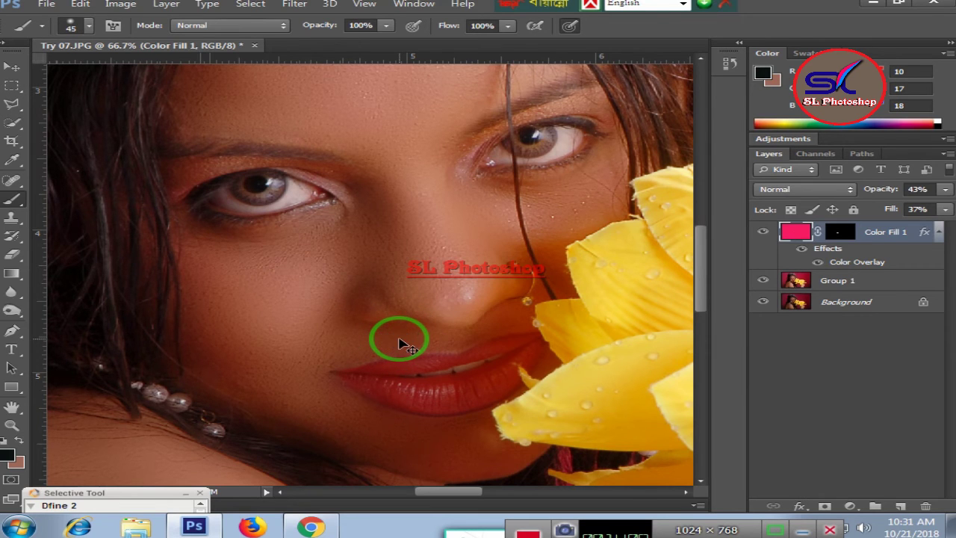
# Paint red along the left lip corner with a 6-pixel brush, keeping Color Fill 1 active
pyautogui.scroll(1, 401, 344)
pyautogui.scroll(3, 399, 337)
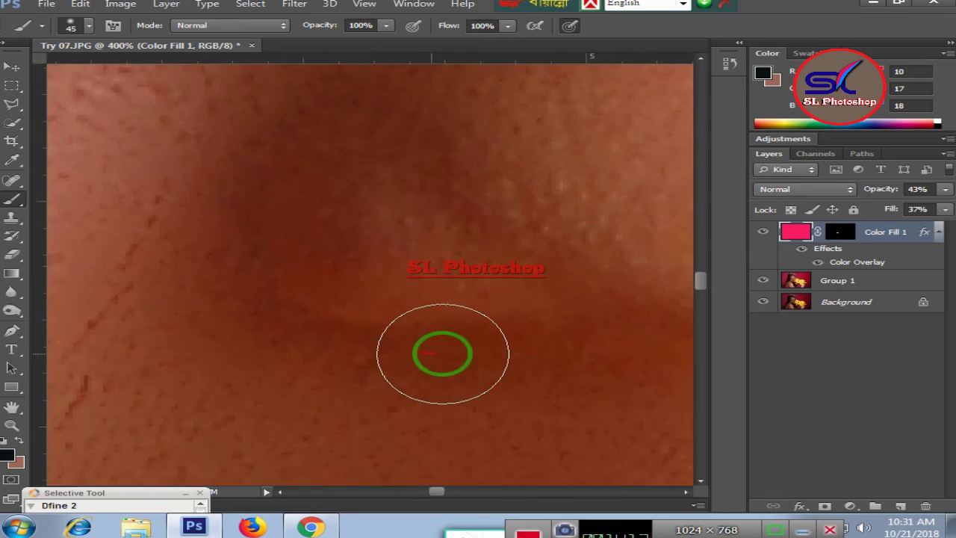
pyautogui.scroll(-2, 442, 353)
pyautogui.scroll(-2, 453, 360)
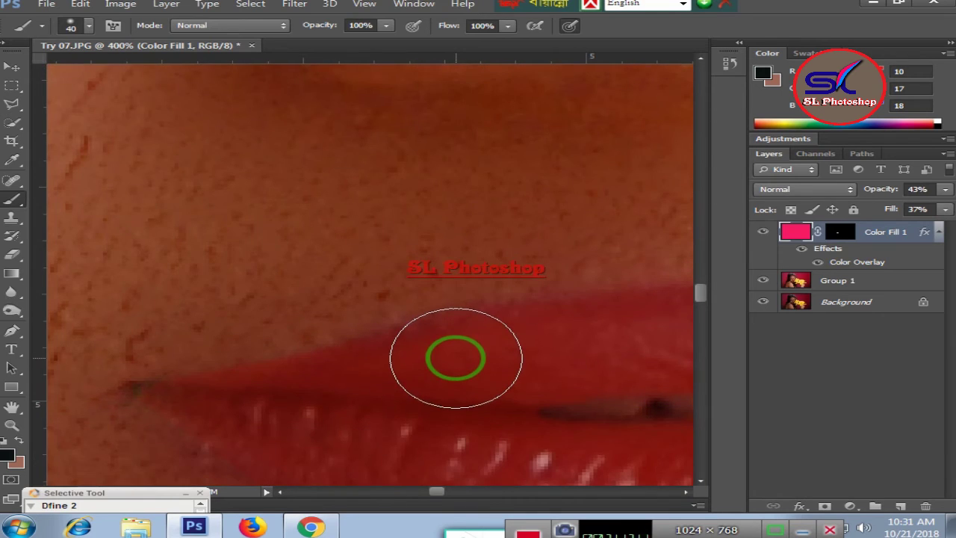
pyautogui.press('[')
pyautogui.press('[')
pyautogui.press('[')
pyautogui.press('[')
pyautogui.press('[')
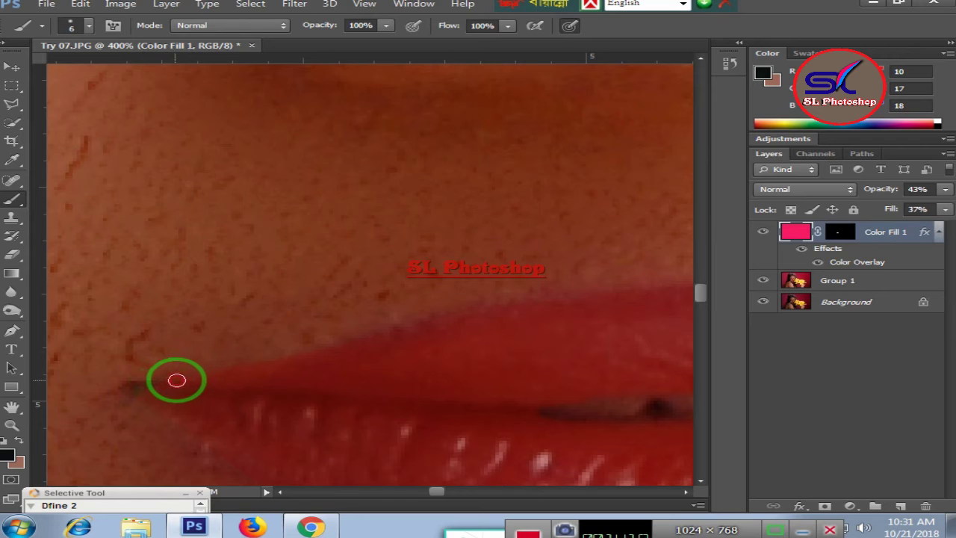
pyautogui.moveTo(160, 380); pyautogui.dragTo(207, 376)
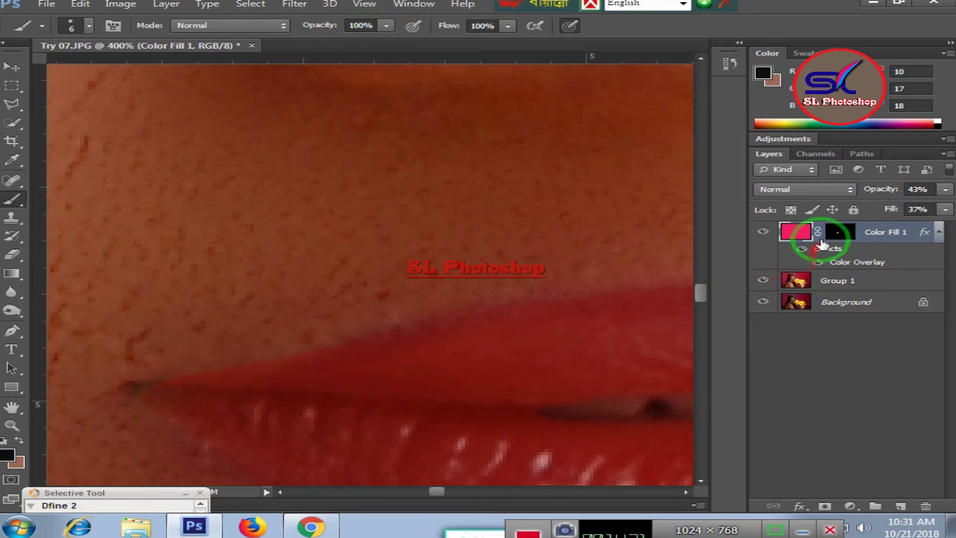
pyautogui.click(834, 282)
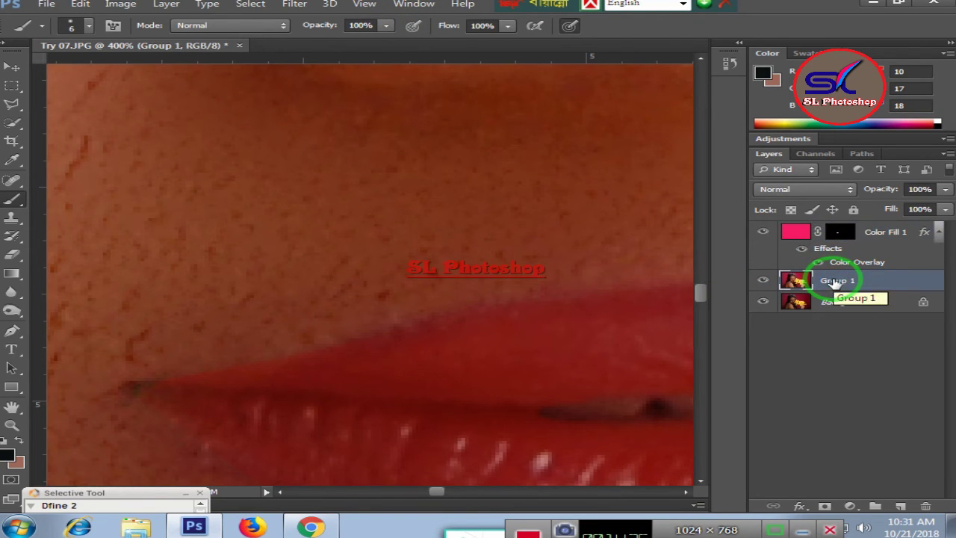
pyautogui.click(795, 233)
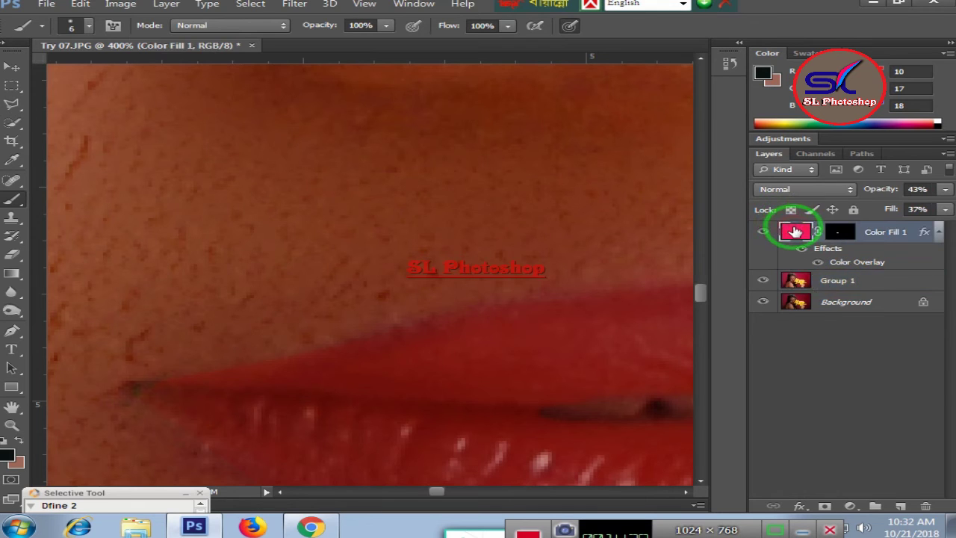
# Add a new layer and trace a thin black outline along the upper lip edge
pyautogui.click(902, 509)
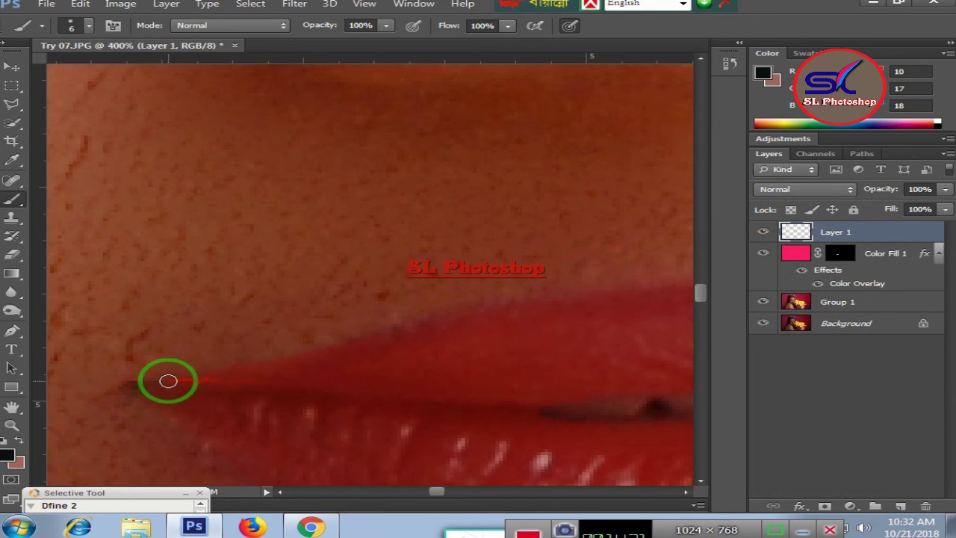
pyautogui.moveTo(166, 380)
pyautogui.mouseDown()
pyautogui.moveTo(531, 294)
pyautogui.moveTo(636, 288)
pyautogui.mouseUp()
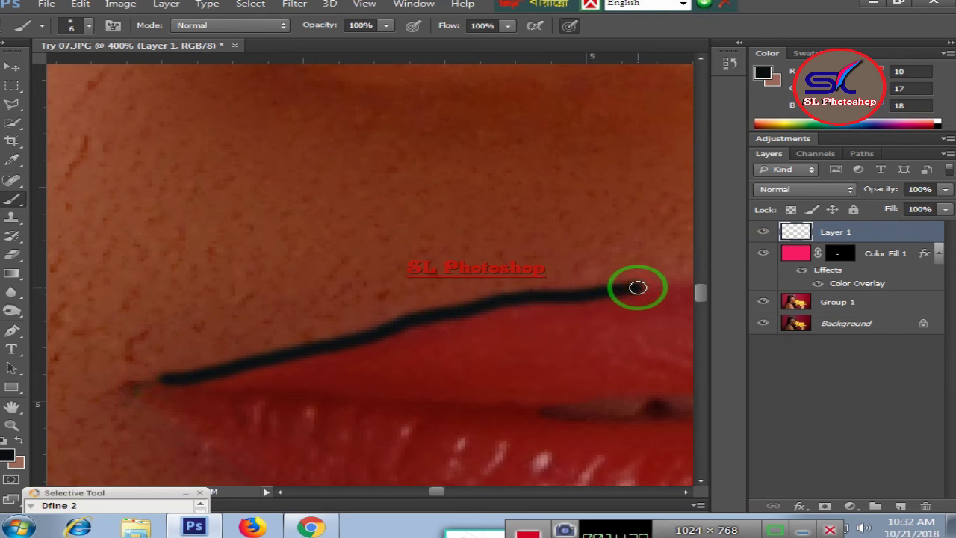
pyautogui.hotkey('ctrl', '-')
pyautogui.hotkey('ctrl', '-')
pyautogui.hotkey('ctrl', '-')
pyautogui.hotkey('ctrl', '-')
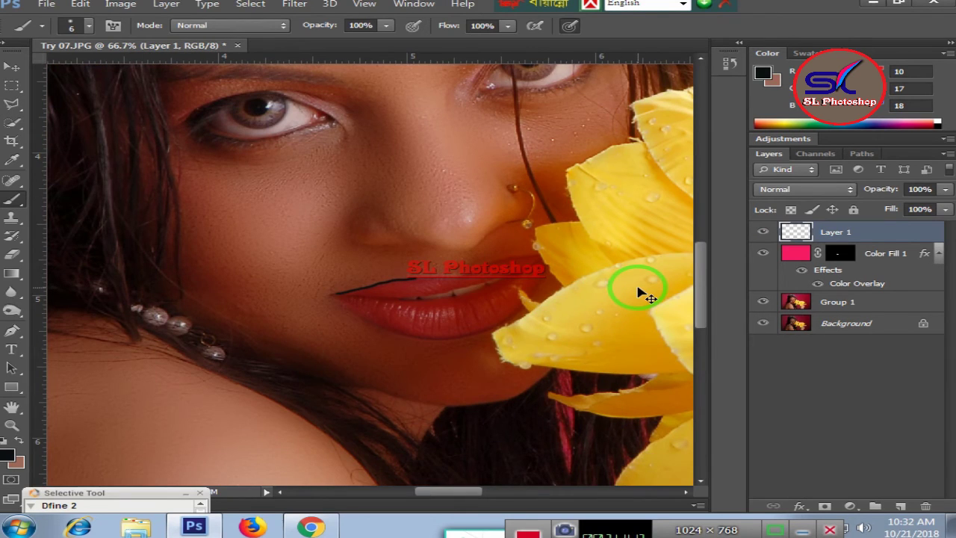
pyautogui.hotkey('ctrl', '+')
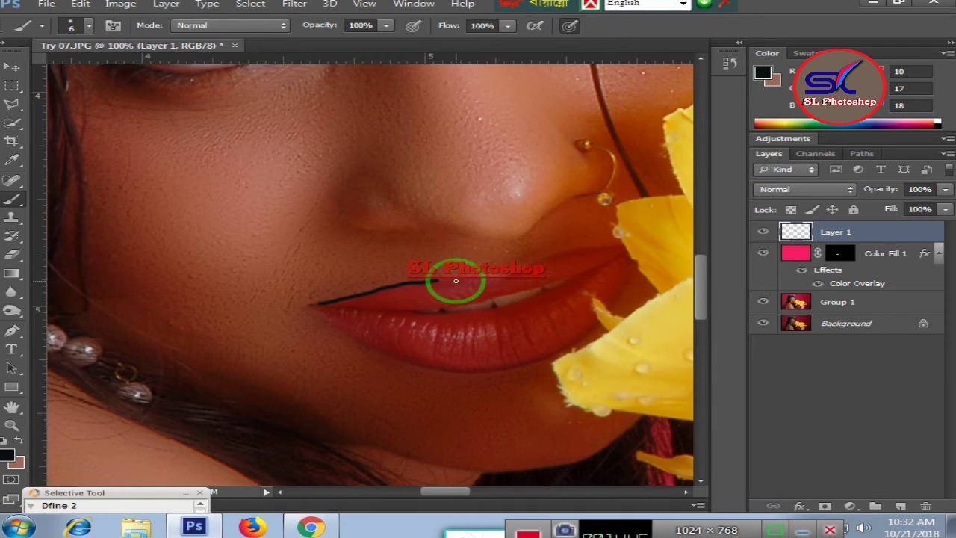
pyautogui.hotkey('ctrl', '+')
pyautogui.hotkey('ctrl', '+')
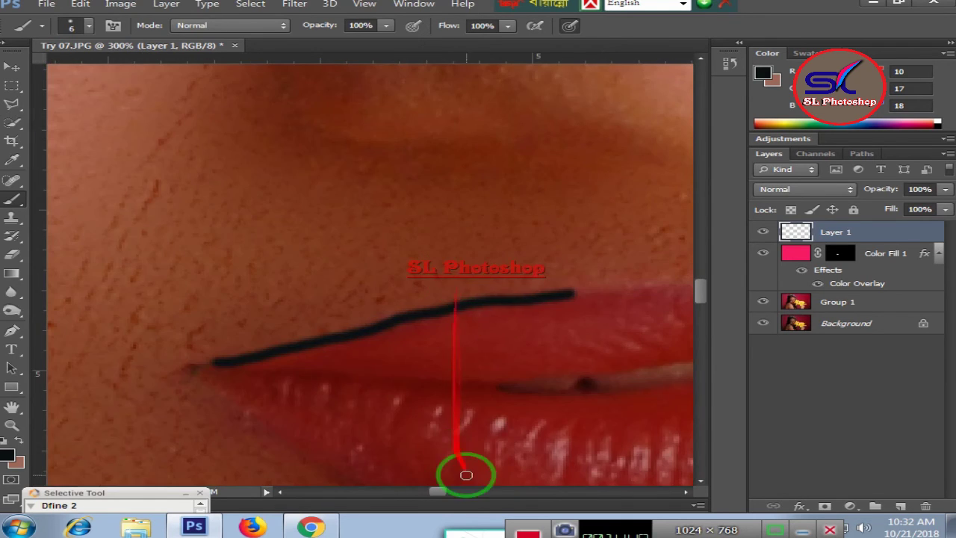
pyautogui.moveTo(433, 494); pyautogui.dragTo(448, 495)
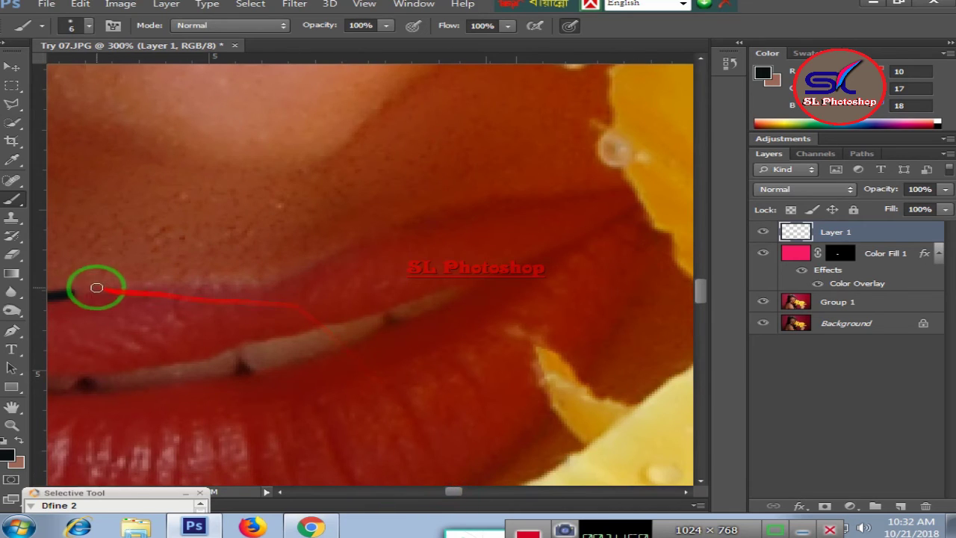
pyautogui.moveTo(72, 289); pyautogui.dragTo(183, 285)
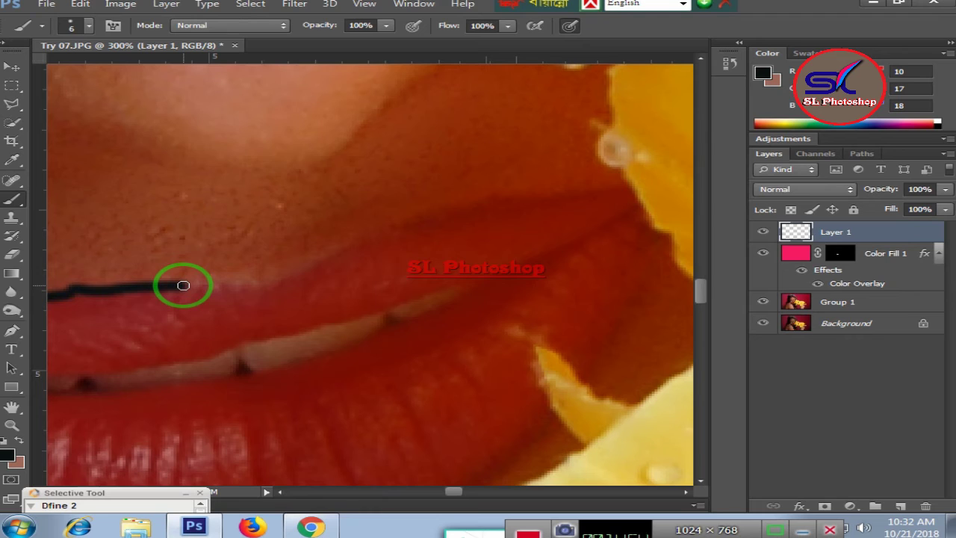
pyautogui.hotkey('ctrl', 'z')
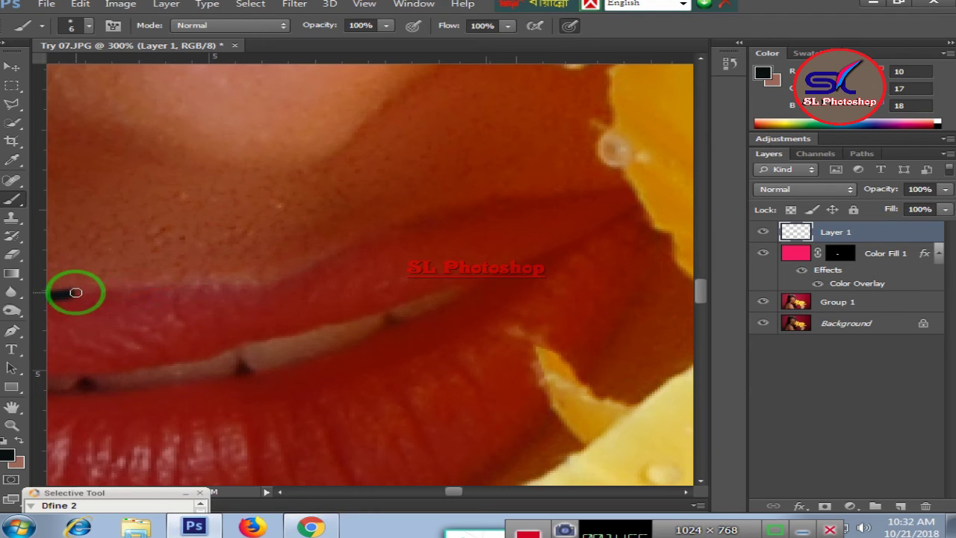
pyautogui.moveTo(83, 292)
pyautogui.mouseDown()
pyautogui.moveTo(272, 284)
pyautogui.moveTo(366, 248)
pyautogui.mouseUp()
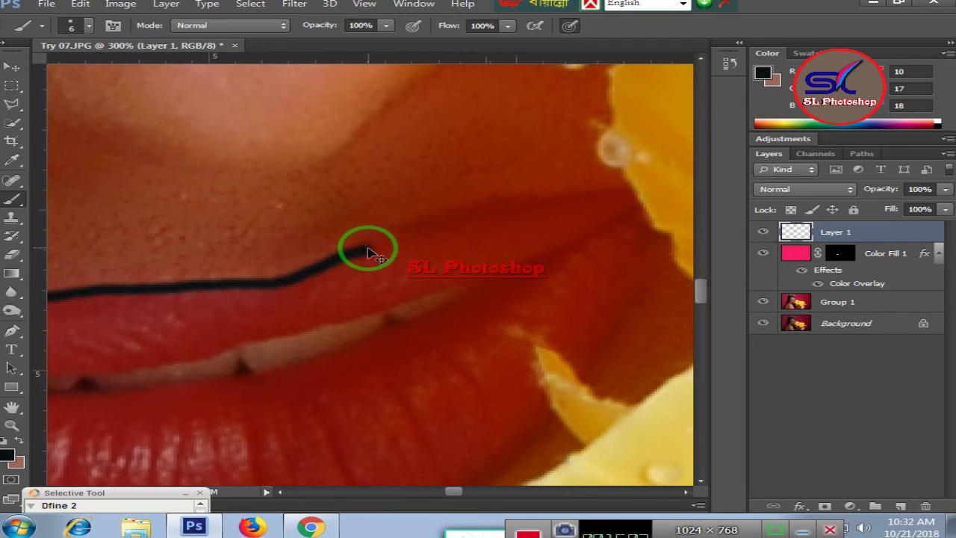
pyautogui.hotkey('ctrl', 'z')
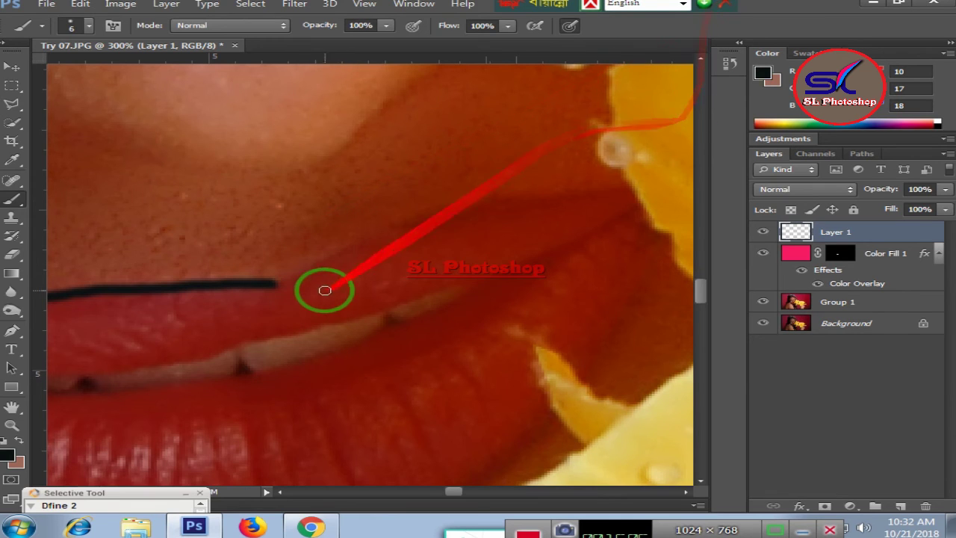
pyautogui.moveTo(284, 279)
pyautogui.mouseDown()
pyautogui.moveTo(444, 211)
pyautogui.moveTo(620, 186)
pyautogui.mouseUp()
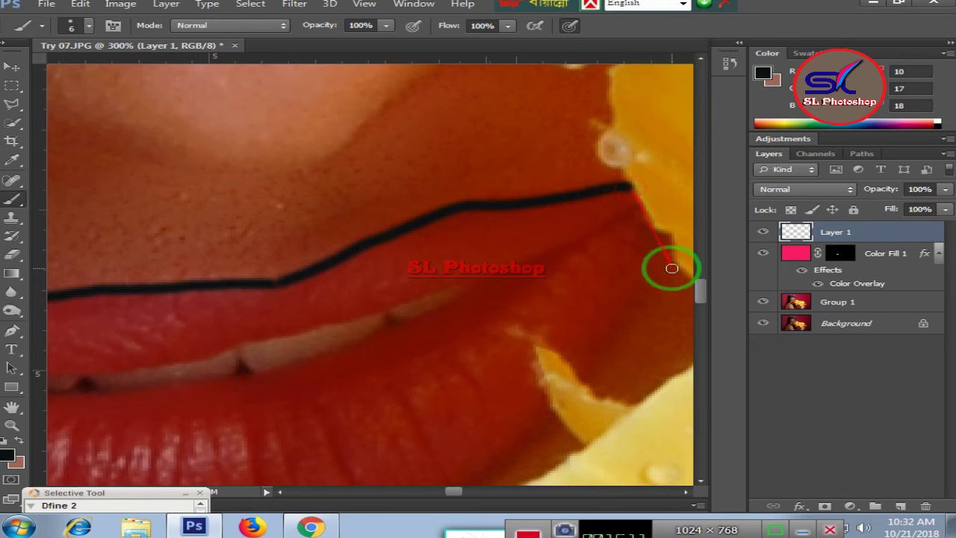
pyautogui.moveTo(657, 256)
pyautogui.mouseDown()
pyautogui.moveTo(632, 284)
pyautogui.moveTo(586, 376)
pyautogui.mouseUp()
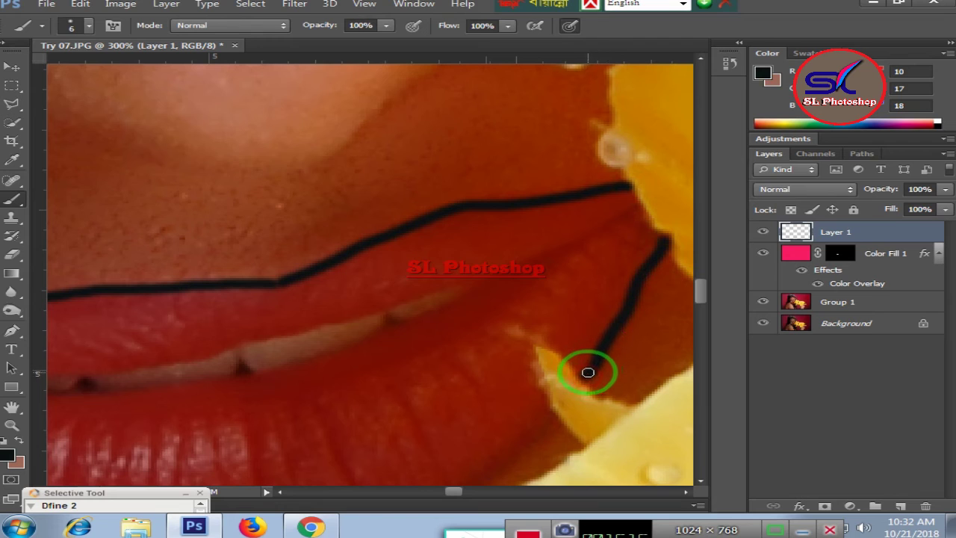
# Continue the black outline around the mouth corner and along the lower lip edge
pyautogui.scroll(-1, 587, 372)
pyautogui.scroll(-3, 583, 366)
pyautogui.scroll(-3, 579, 351)
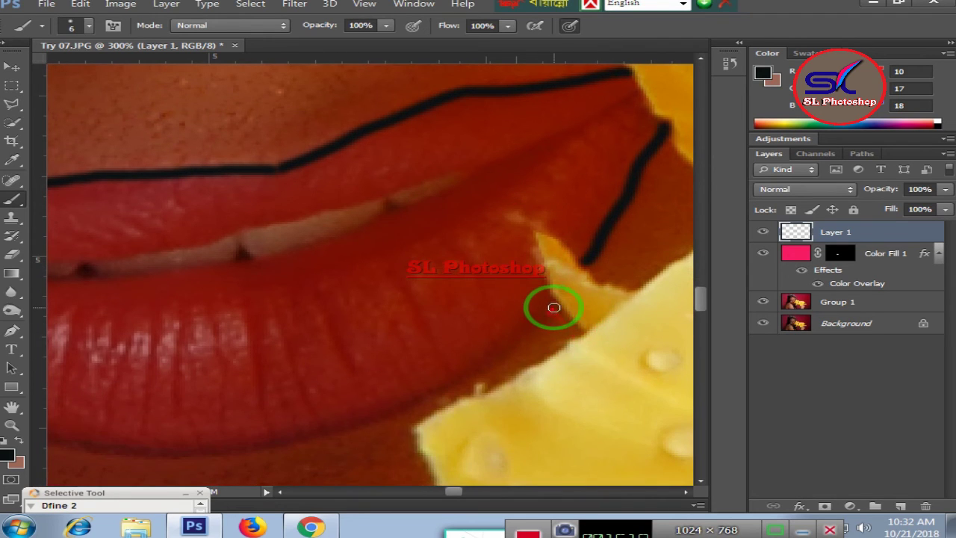
pyautogui.moveTo(552, 304)
pyautogui.mouseDown()
pyautogui.moveTo(489, 367)
pyautogui.moveTo(356, 422)
pyautogui.moveTo(169, 458)
pyautogui.mouseUp()
pyautogui.scroll(-2, 269, 377)
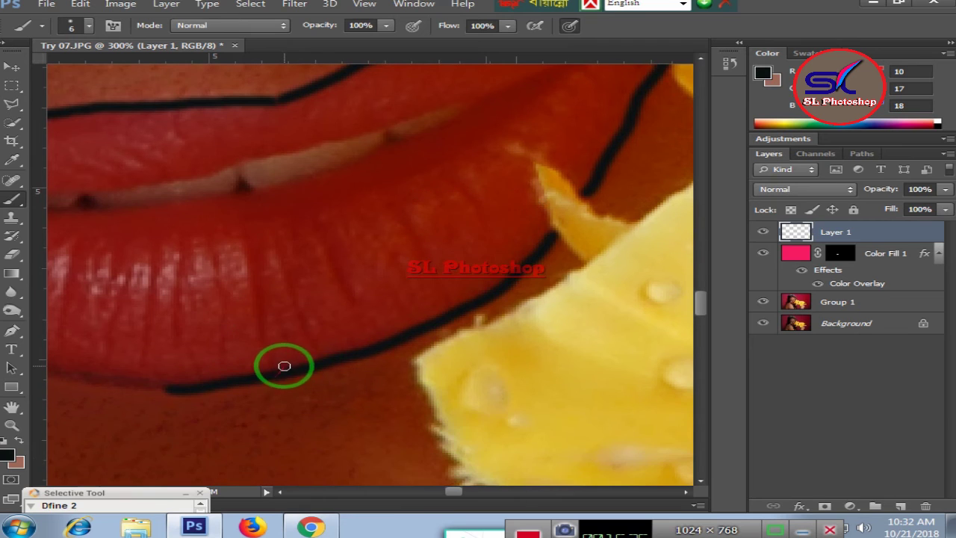
pyautogui.moveTo(317, 339); pyautogui.dragTo(356, 456)
pyautogui.moveTo(453, 495)
pyautogui.mouseDown()
pyautogui.moveTo(425, 497)
pyautogui.moveTo(436, 502)
pyautogui.mouseUp()
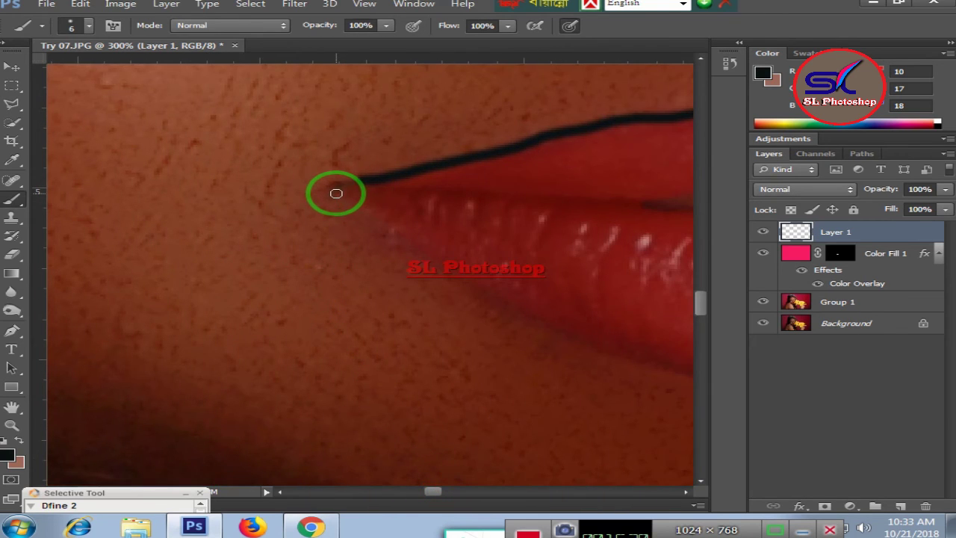
pyautogui.moveTo(335, 196); pyautogui.dragTo(586, 336)
pyautogui.moveTo(433, 491); pyautogui.dragTo(446, 491)
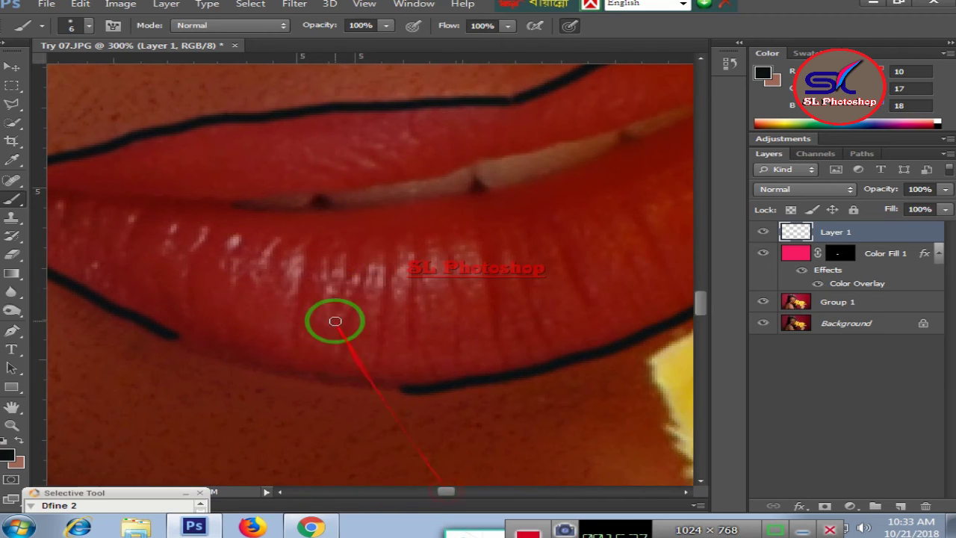
pyautogui.moveTo(180, 286)
pyautogui.mouseDown()
pyautogui.moveTo(315, 326)
pyautogui.moveTo(448, 335)
pyautogui.mouseUp()
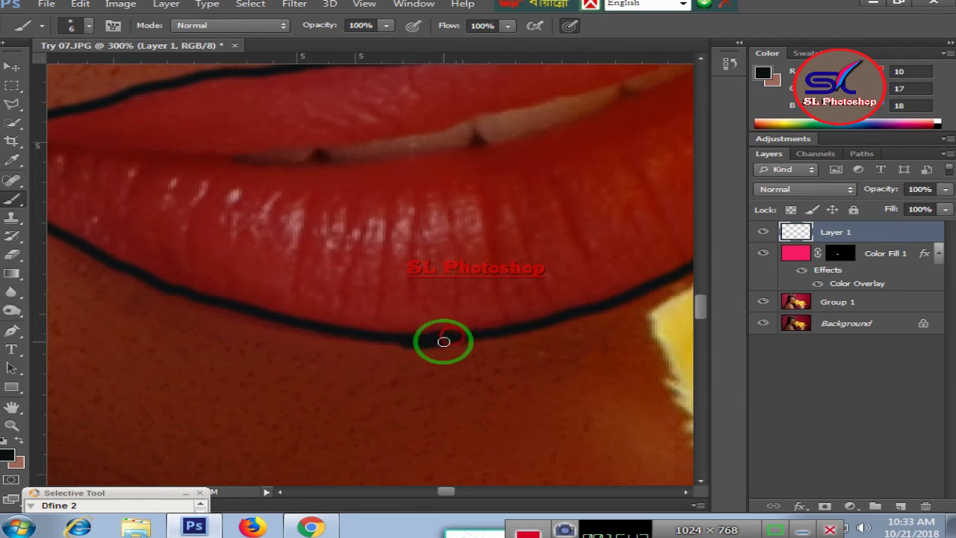
# Erase stray marks below the lower lip with the Eraser at 100% opacity
pyautogui.click(15, 256)
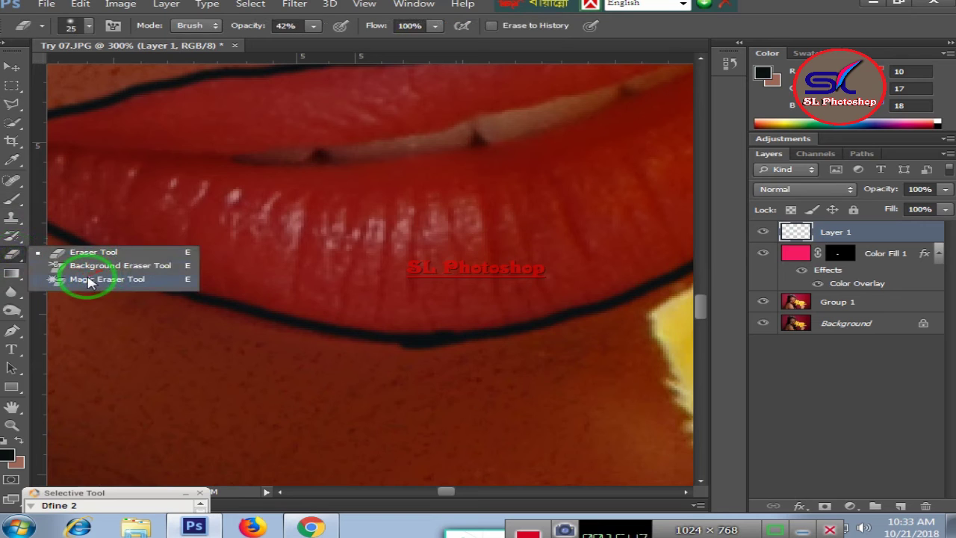
pyautogui.click(88, 257)
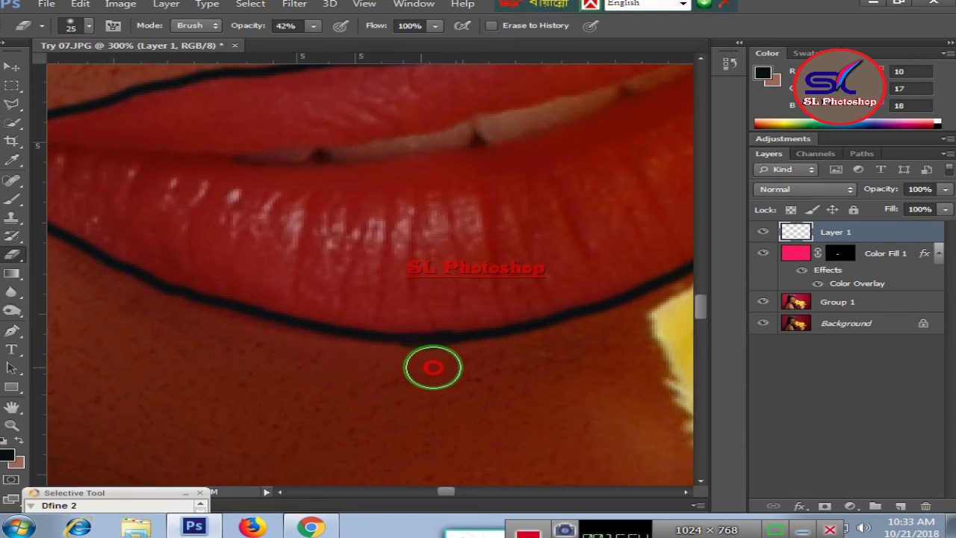
pyautogui.moveTo(395, 371); pyautogui.dragTo(320, 90)
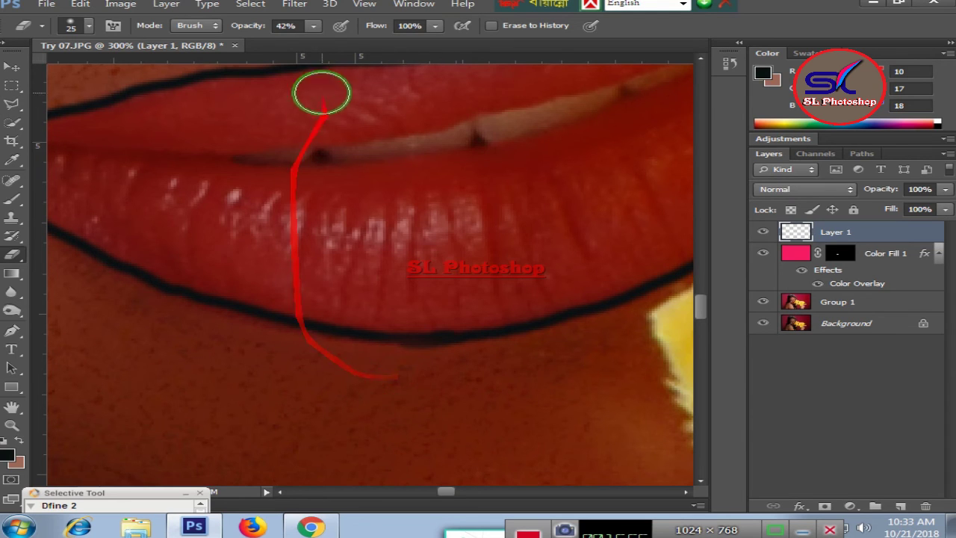
pyautogui.moveTo(313, 41); pyautogui.dragTo(373, 43)
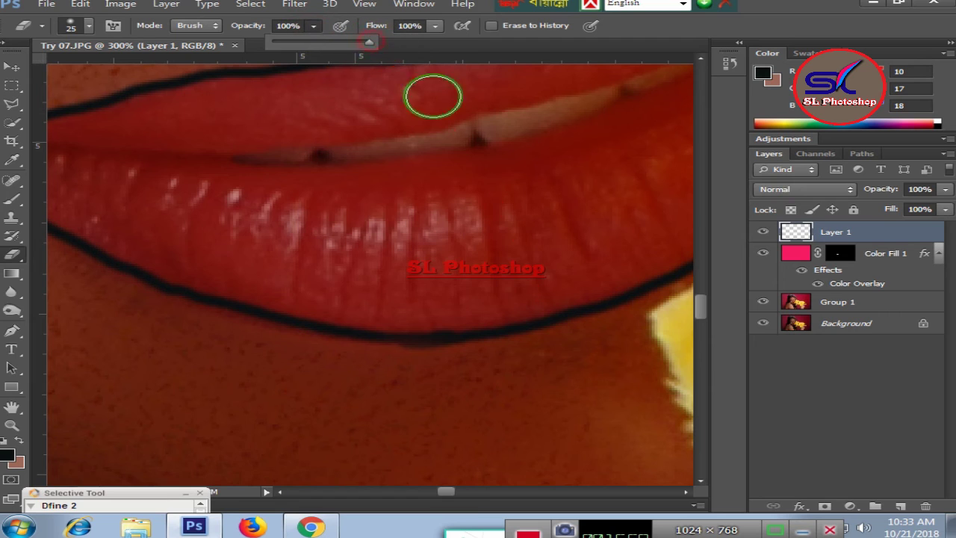
pyautogui.moveTo(433, 97); pyautogui.dragTo(451, 404)
pyautogui.click(410, 365)
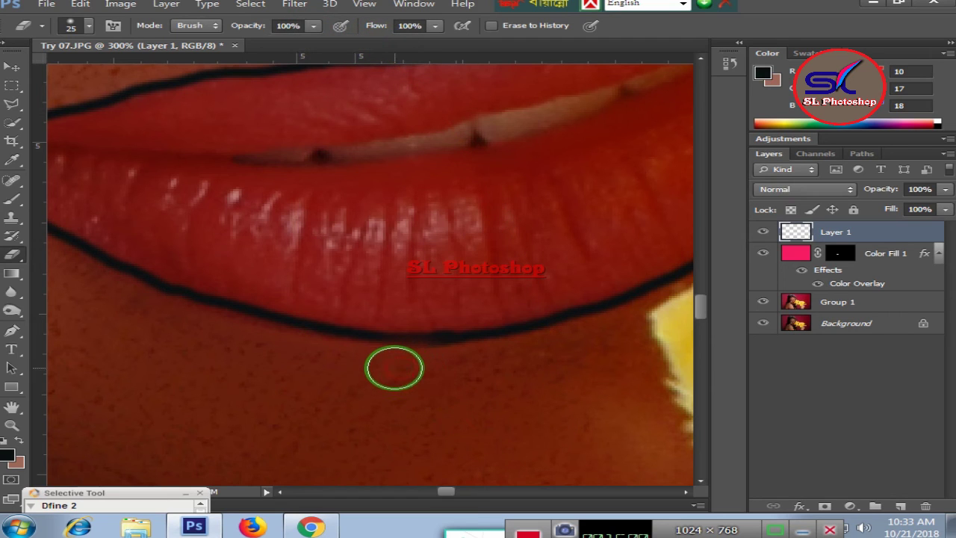
pyautogui.moveTo(395, 365); pyautogui.dragTo(633, 424)
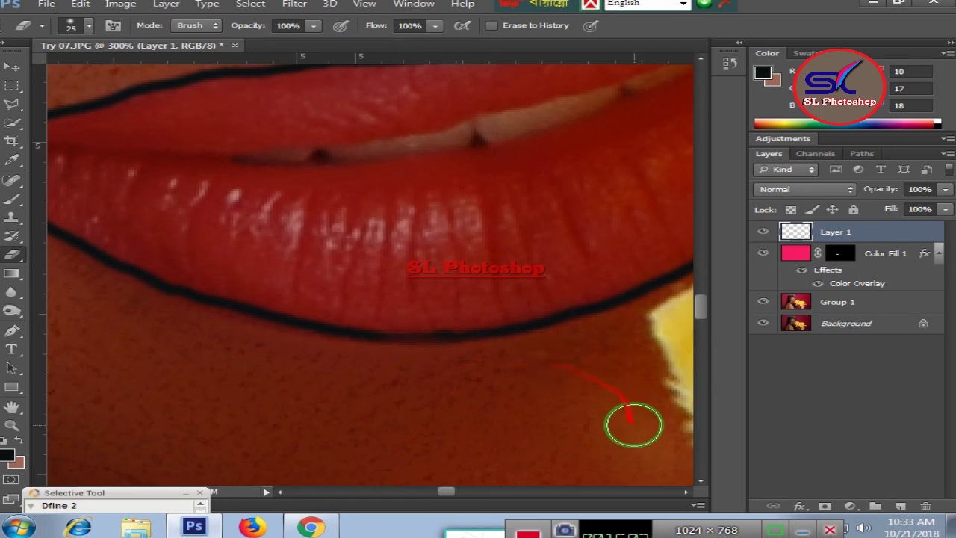
pyautogui.hotkey('ctrl', '-')
pyautogui.hotkey('ctrl', '-')
# Set the lip outline Layer 1 to 33% opacity and 25% fill
pyautogui.hotkey('ctrl', '-')
pyautogui.hotkey('ctrl', '-')
pyautogui.hotkey('ctrl', '-')
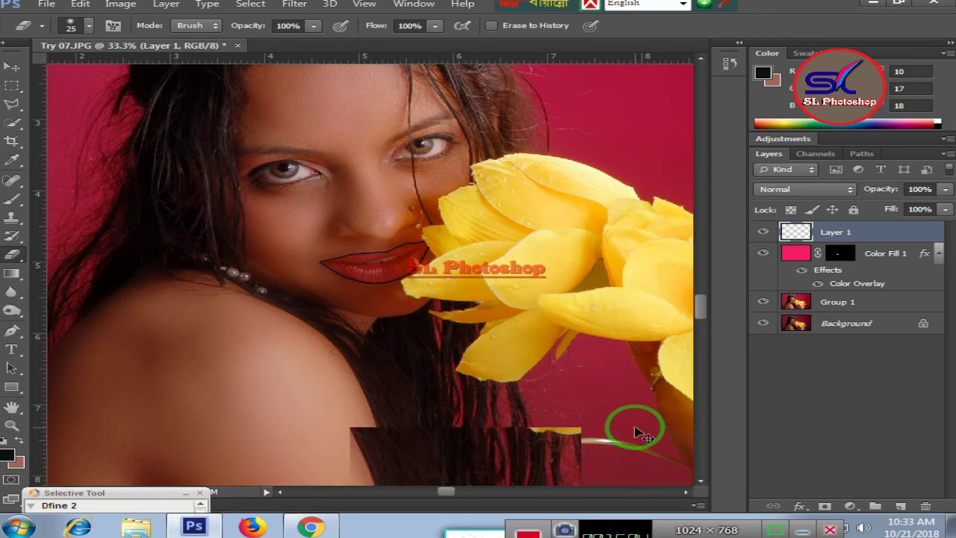
pyautogui.hotkey('ctrl', '-')
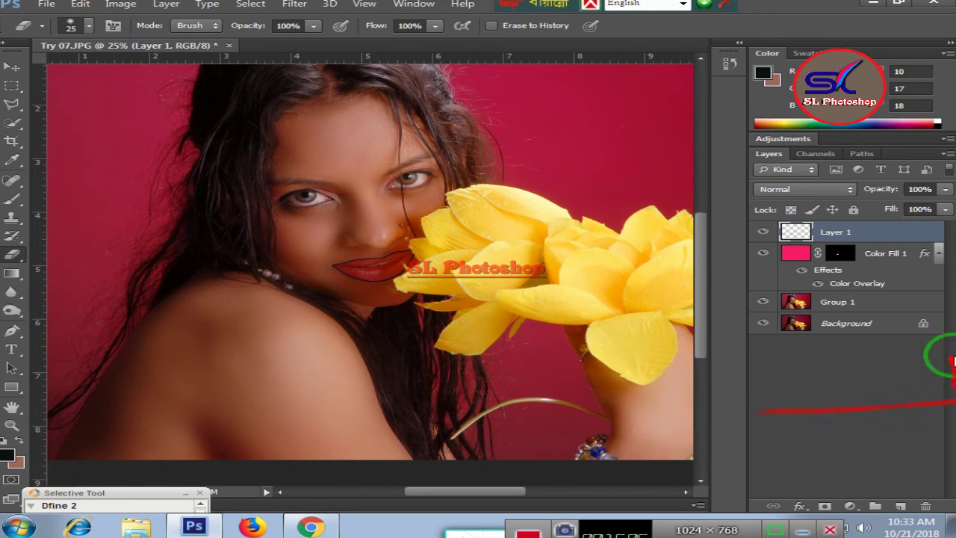
pyautogui.click(945, 189)
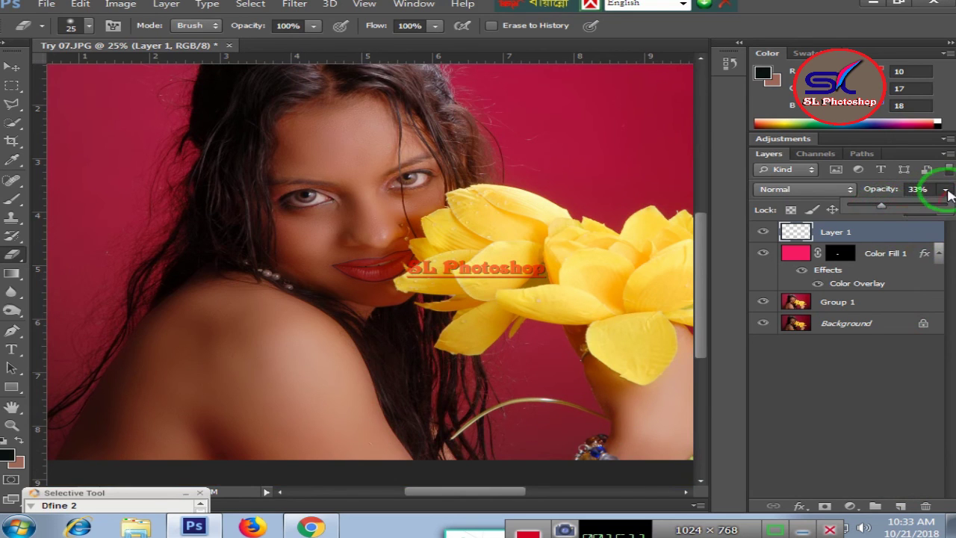
pyautogui.click(945, 209)
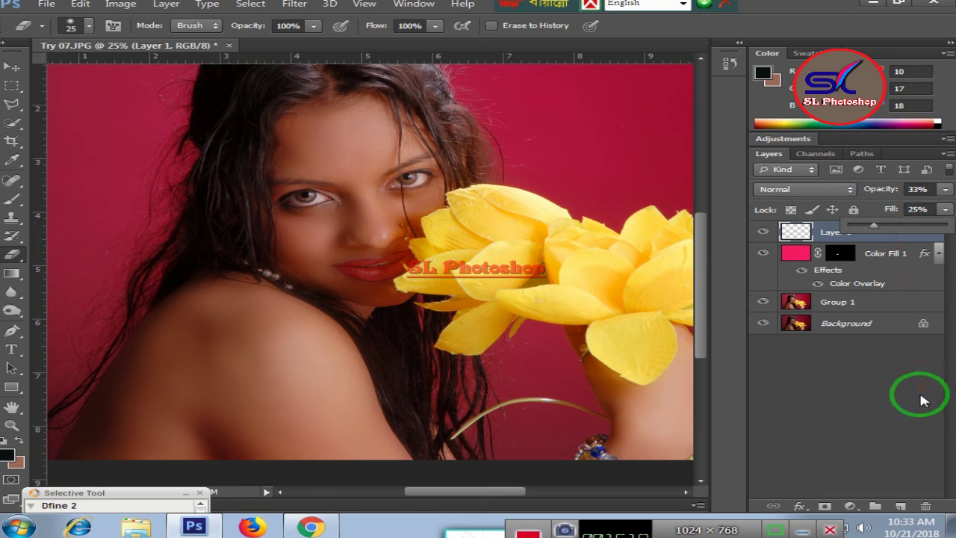
# Zoom in to check the softened lip outline, then add Group 1 to the layer selection
pyautogui.hotkey('ctrl', '+')
pyautogui.hotkey('ctrl', '+')
pyautogui.hotkey('ctrl', '+')
pyautogui.hotkey('ctrl', '+')
pyautogui.hotkey('ctrl', '-')
pyautogui.hotkey('ctrl', '-')
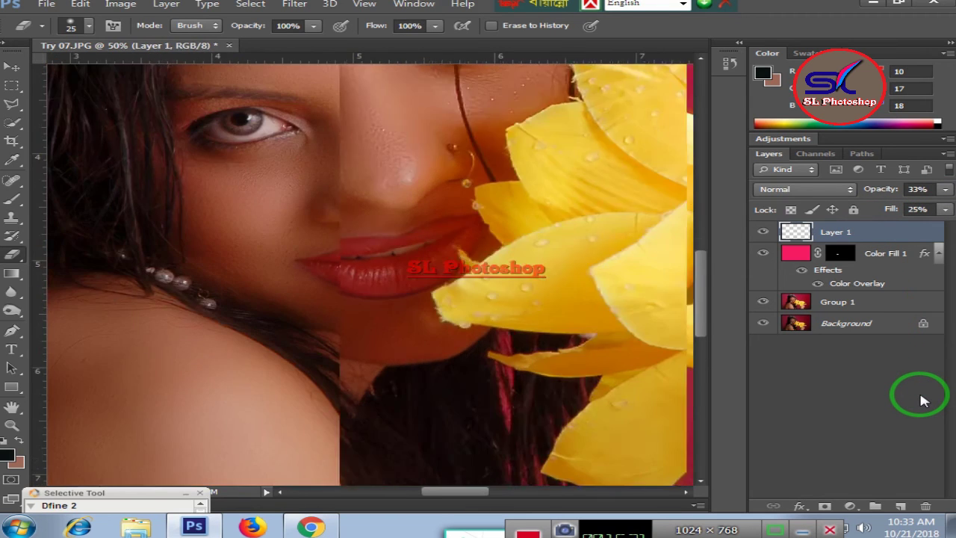
pyautogui.hotkey('ctrl', '-')
pyautogui.hotkey('ctrl', '-')
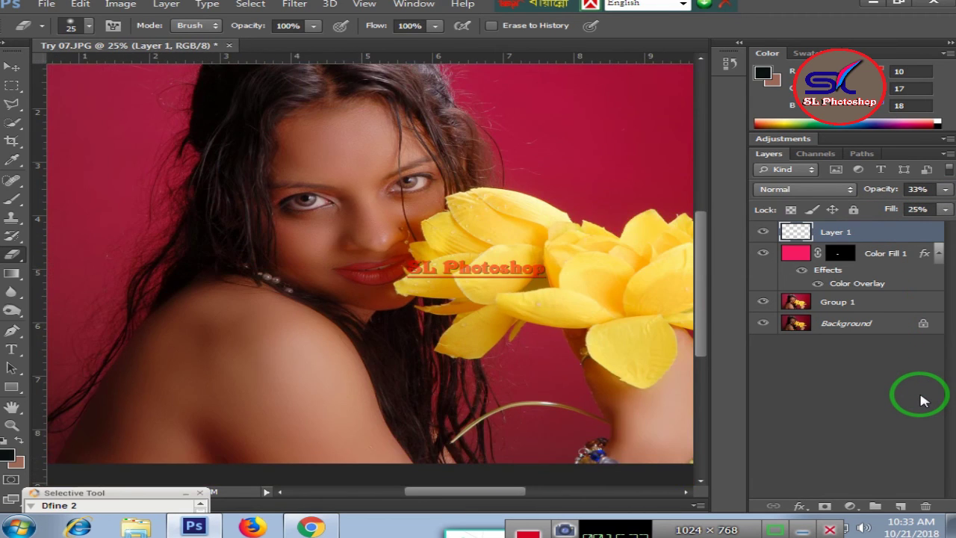
pyautogui.hotkey('ctrl', '+')
pyautogui.hotkey('ctrl', '-')
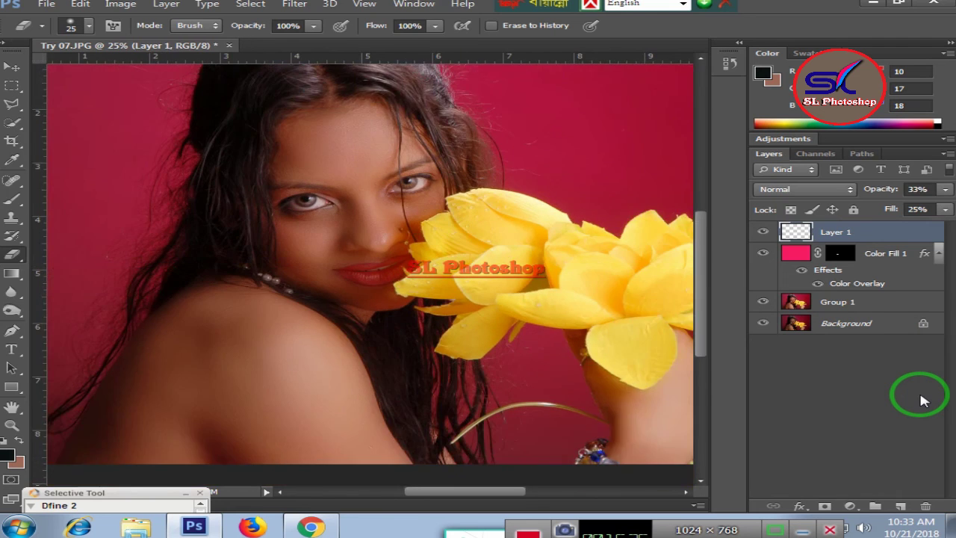
pyautogui.hotkey('ctrl', '-')
pyautogui.keyDown('ctrl'); pyautogui.click(850, 307); pyautogui.keyUp('ctrl')
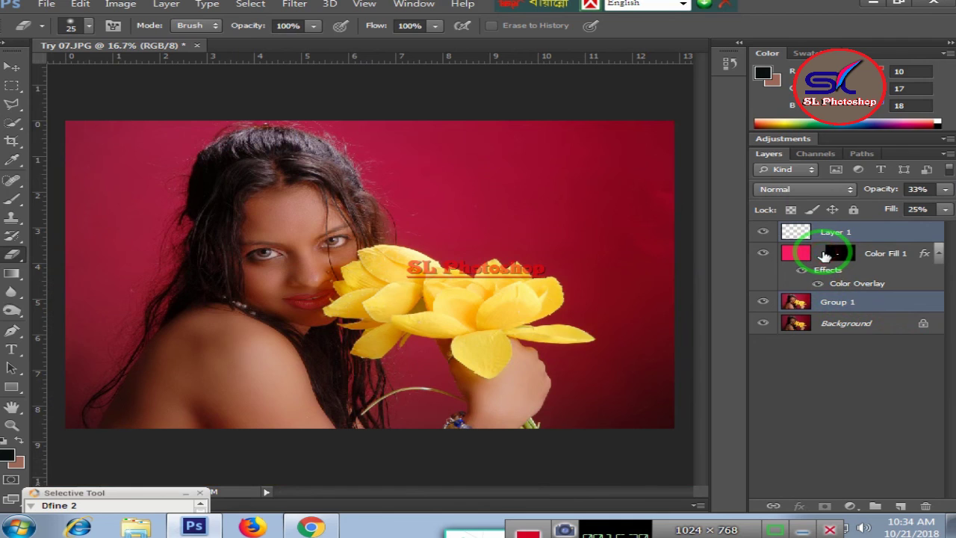
# Add Color Fill 1 to the selection and try Flatten Image, then undo it
pyautogui.keyDown('ctrl'); pyautogui.click(881, 253); pyautogui.keyUp('ctrl')
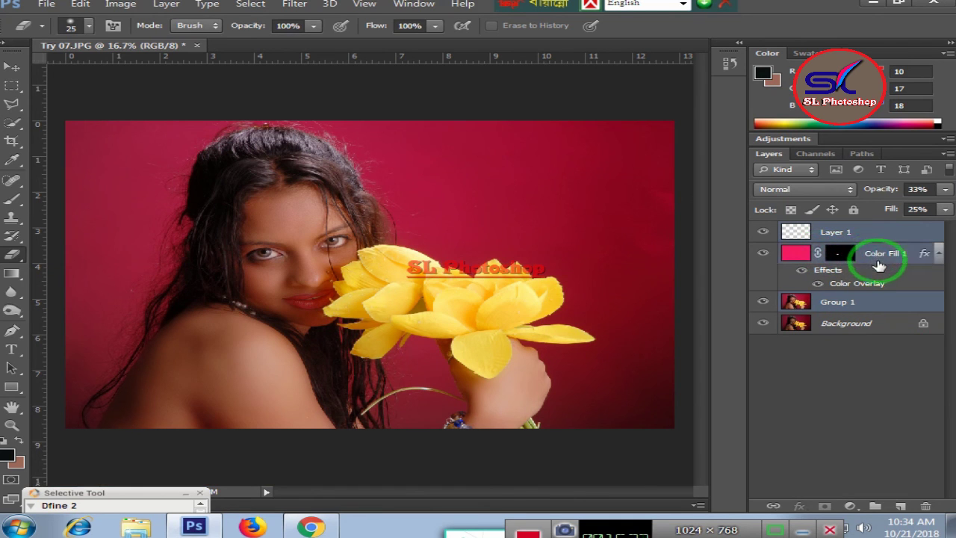
pyautogui.rightClick(828, 307)
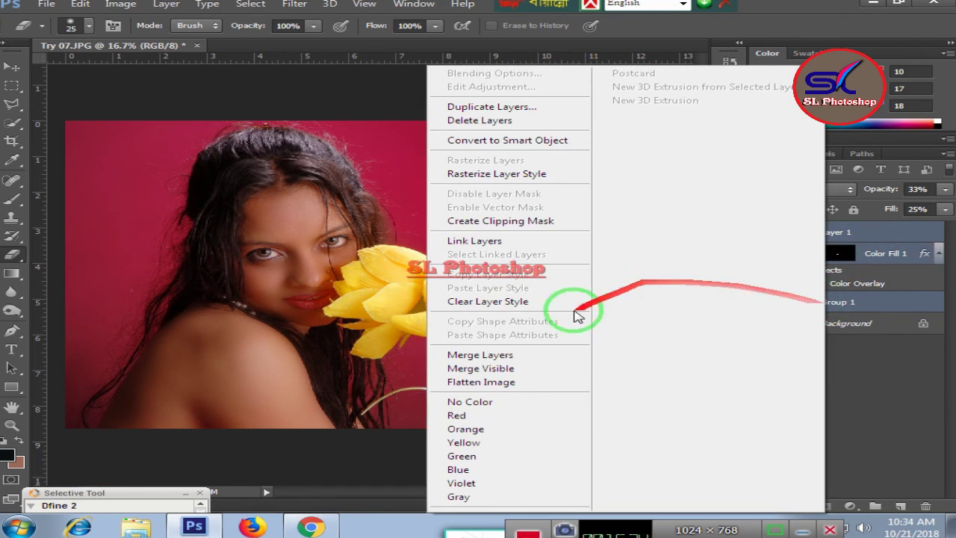
pyautogui.click(478, 370)
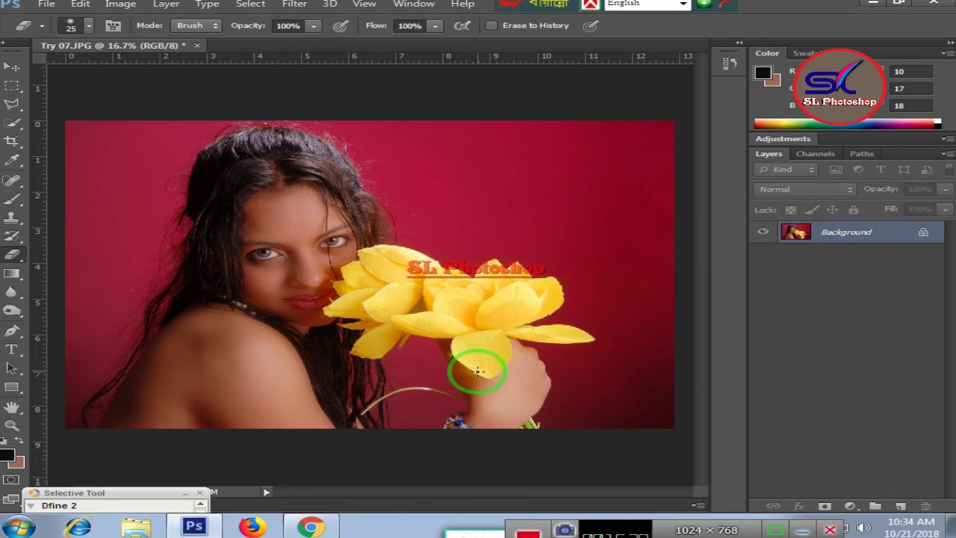
pyautogui.scroll(1, 477, 371)
pyautogui.scroll(1, 478, 371)
pyautogui.scroll(-1, 478, 371)
pyautogui.scroll(-1, 478, 371)
pyautogui.hotkey('ctrl', 'z')
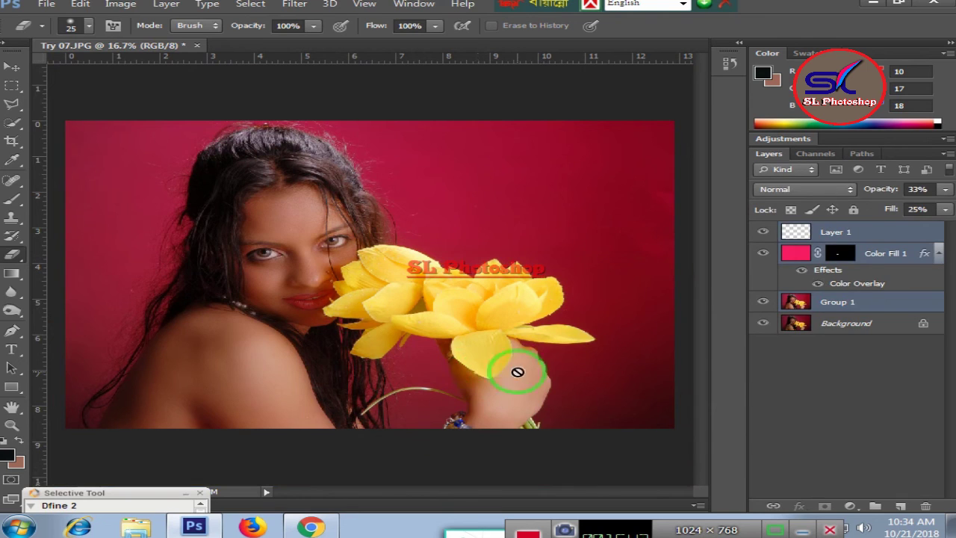
# Hide the Background layer and merge the visible layers into a single Layer 1
pyautogui.click(763, 324)
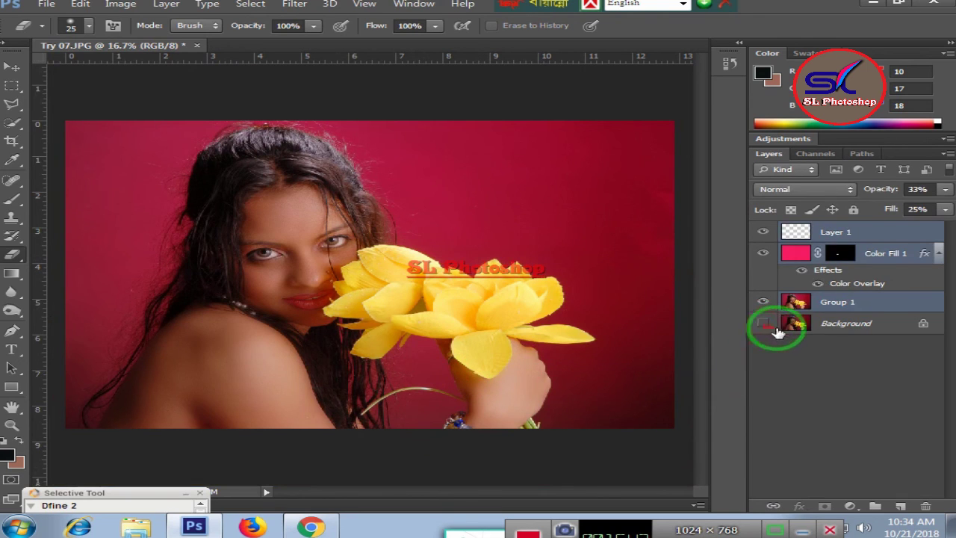
pyautogui.rightClick(837, 302)
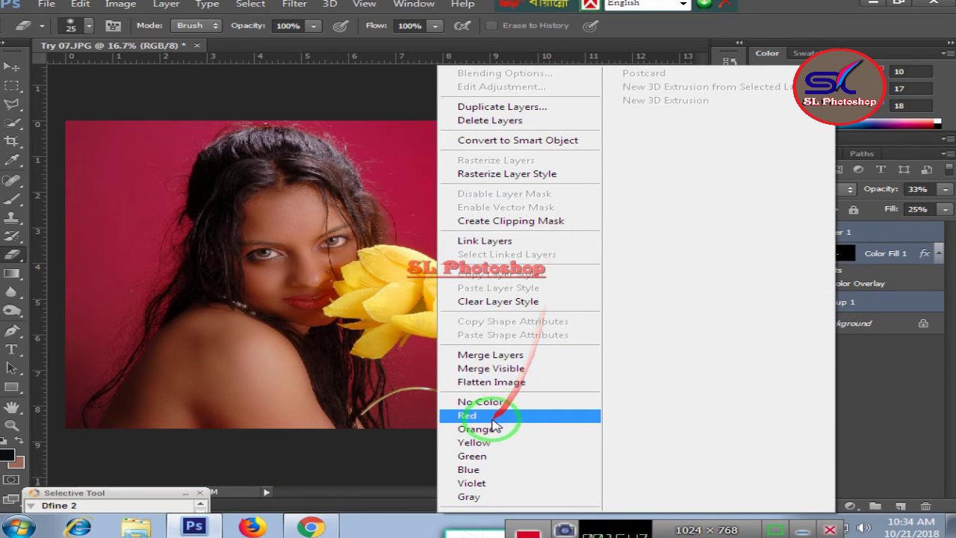
pyautogui.click(478, 369)
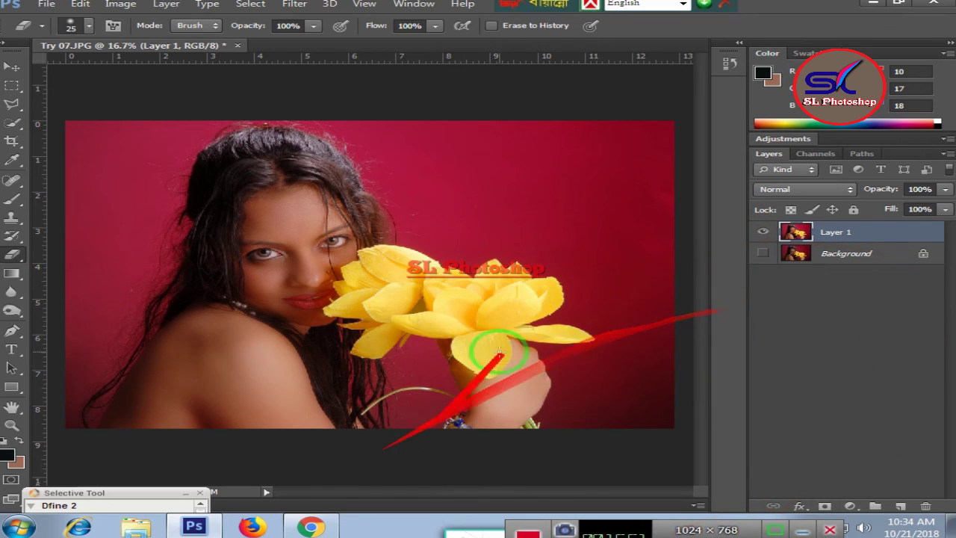
pyautogui.click(294, 4)
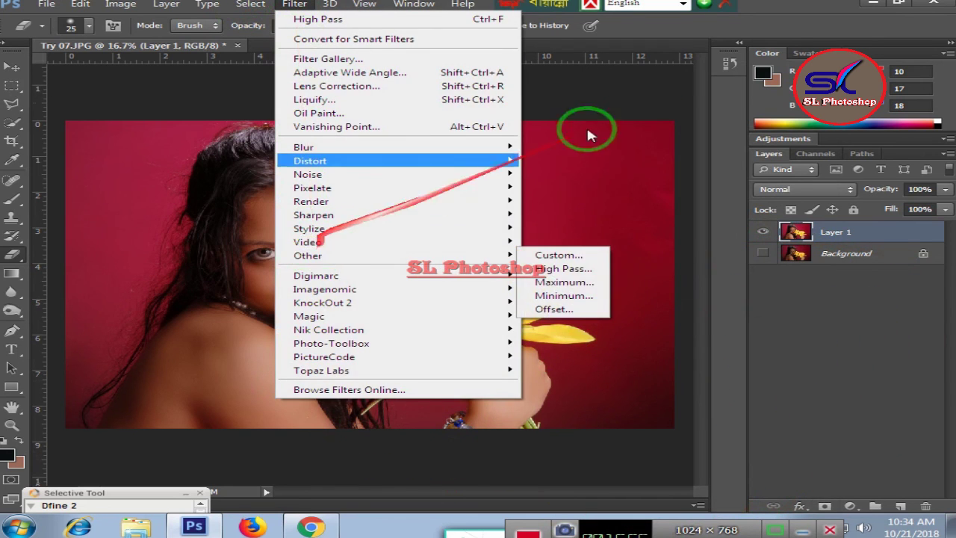
pyautogui.click(620, 89)
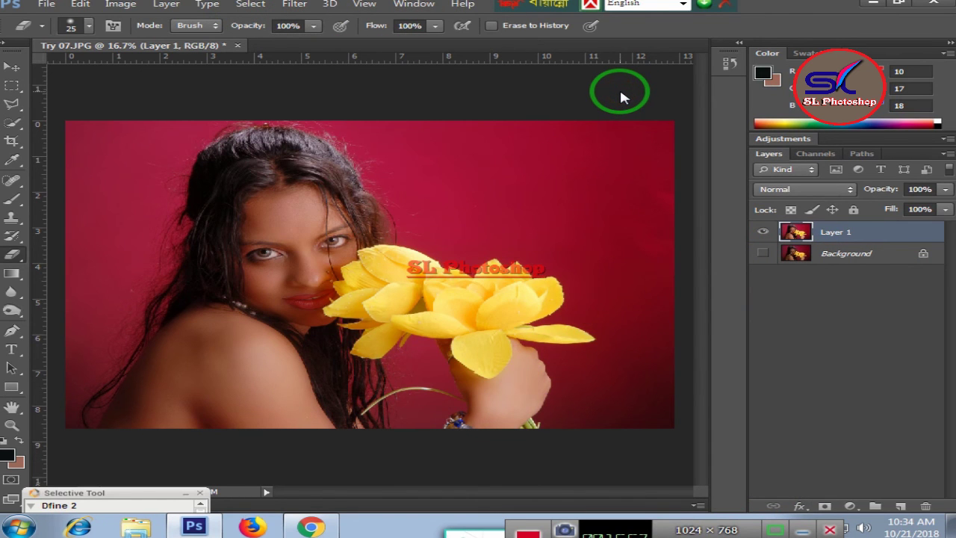
# At 33.3% zoom, show the Background and toggle merged Layer 1 to compare
pyautogui.hotkey('ctrl', '+')
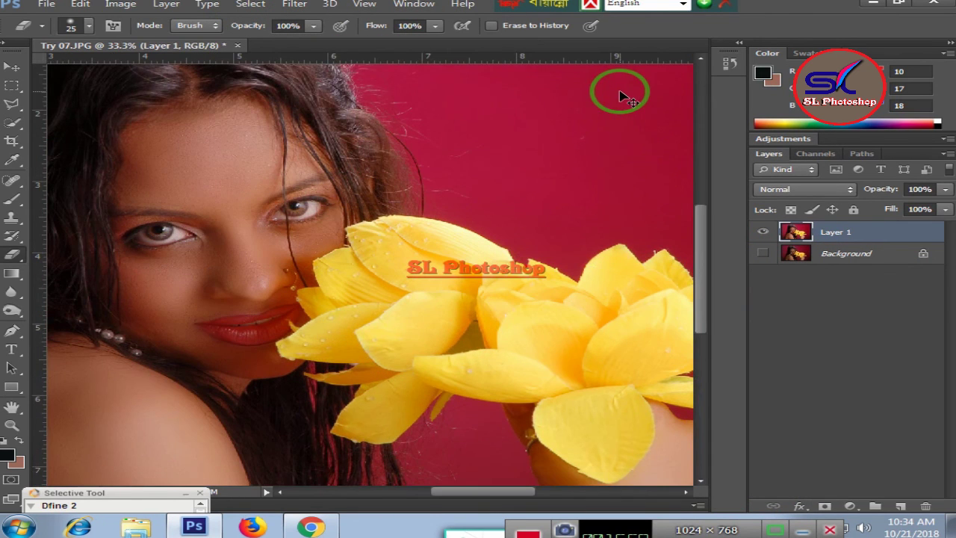
pyautogui.hotkey('ctrl', '-')
pyautogui.hotkey('ctrl', '-')
pyautogui.hotkey('ctrl', '+')
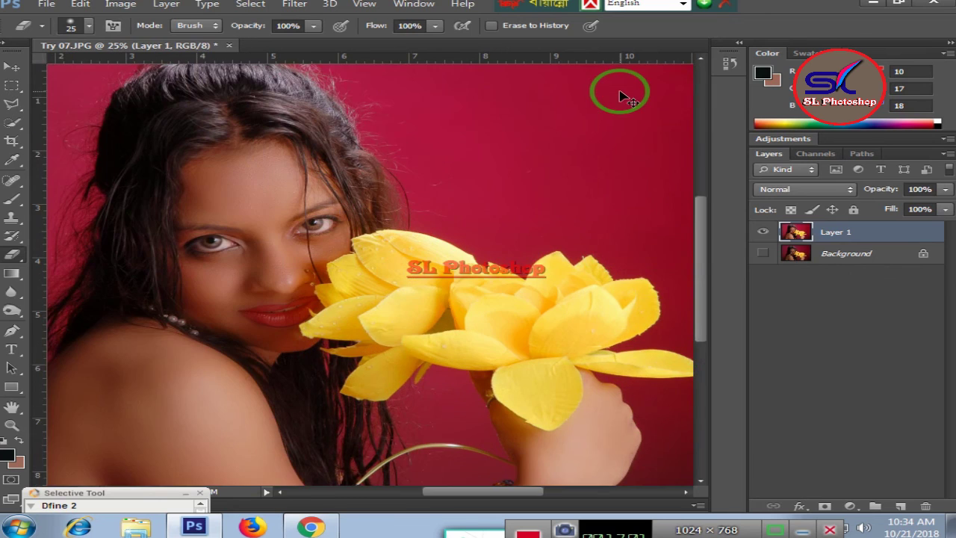
pyautogui.hotkey('ctrl', '+')
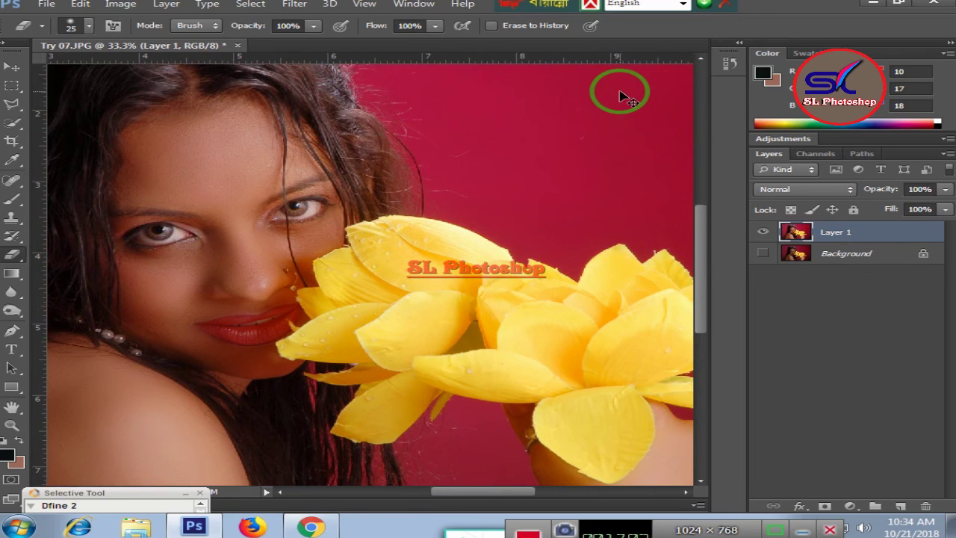
pyautogui.click(762, 254)
pyautogui.click(766, 232)
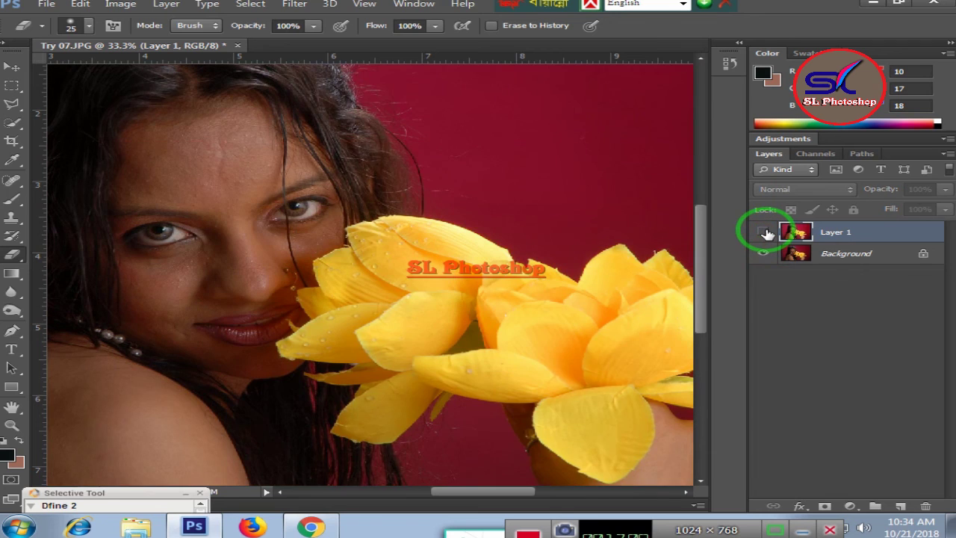
pyautogui.click(763, 232)
pyautogui.click(763, 232)
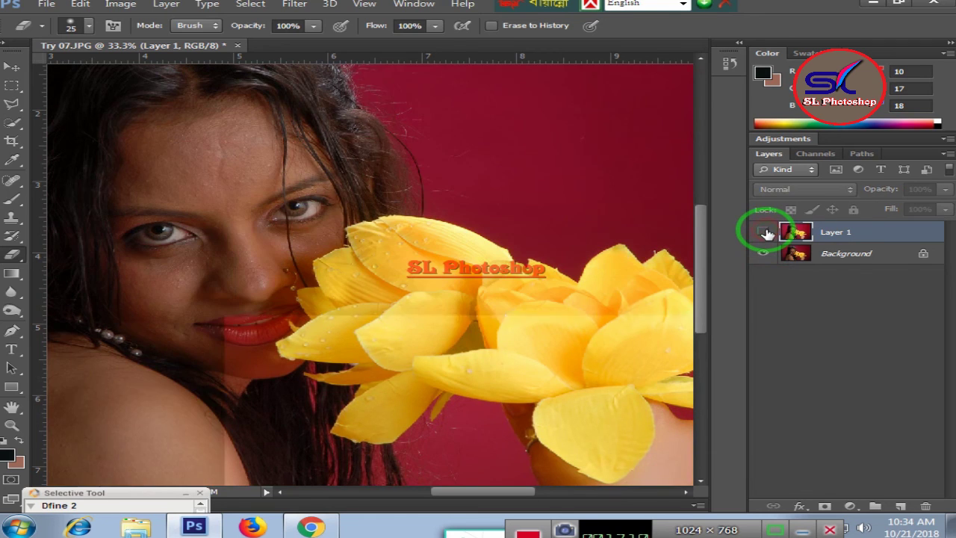
pyautogui.click(764, 232)
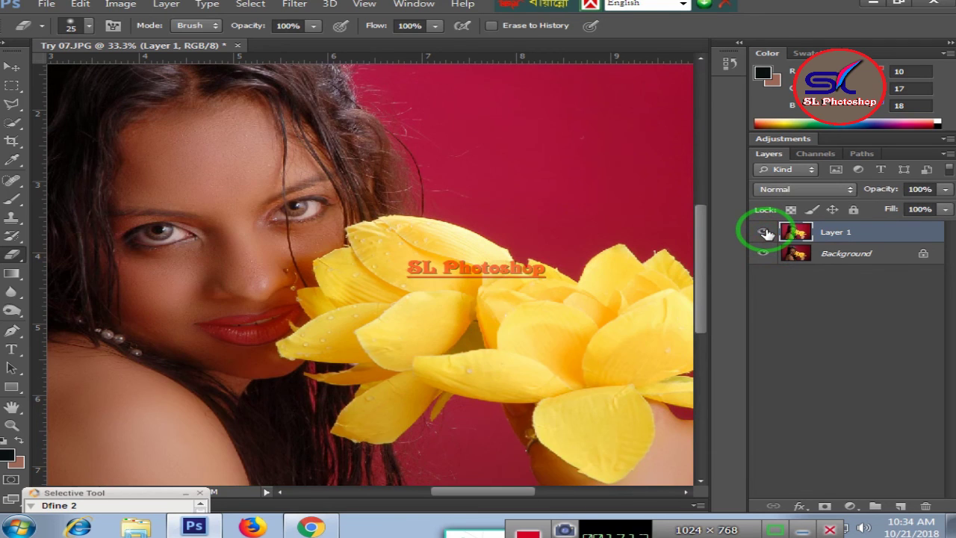
# Hide Layer 1 and the panels so the original portrait fills the screen
pyautogui.press('Tab')
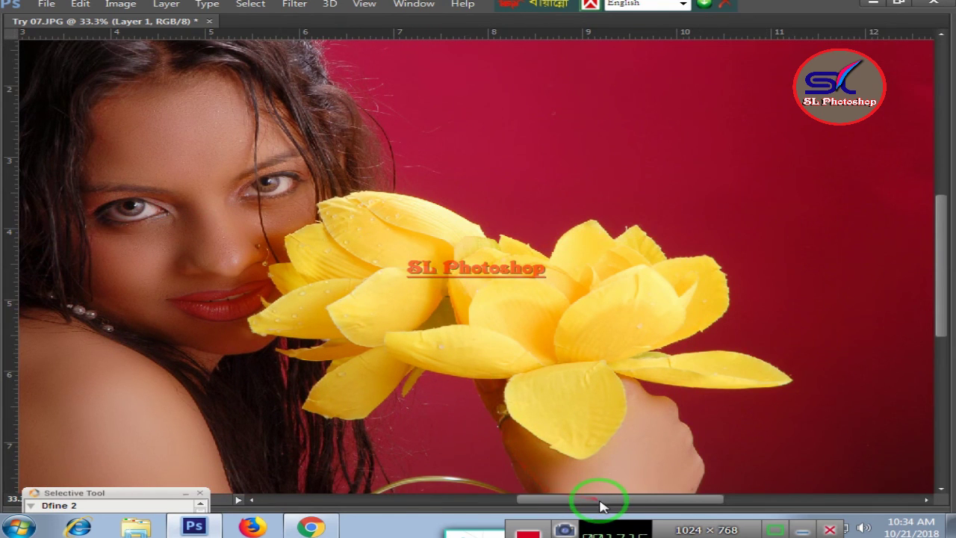
pyautogui.moveTo(602, 498); pyautogui.dragTo(521, 498)
pyautogui.scroll(-1, 571, 367)
pyautogui.scroll(-3, 572, 367)
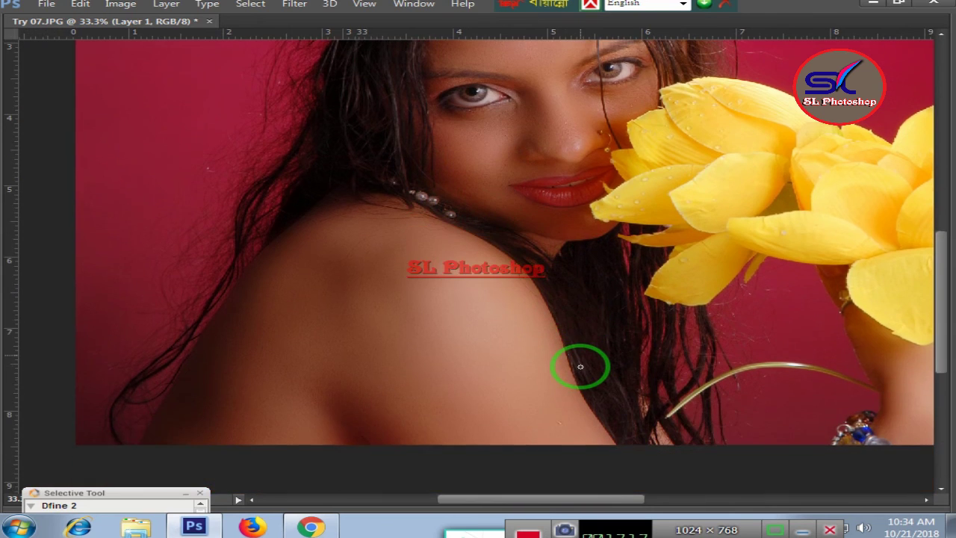
pyautogui.scroll(3, 572, 366)
pyautogui.scroll(1, 572, 367)
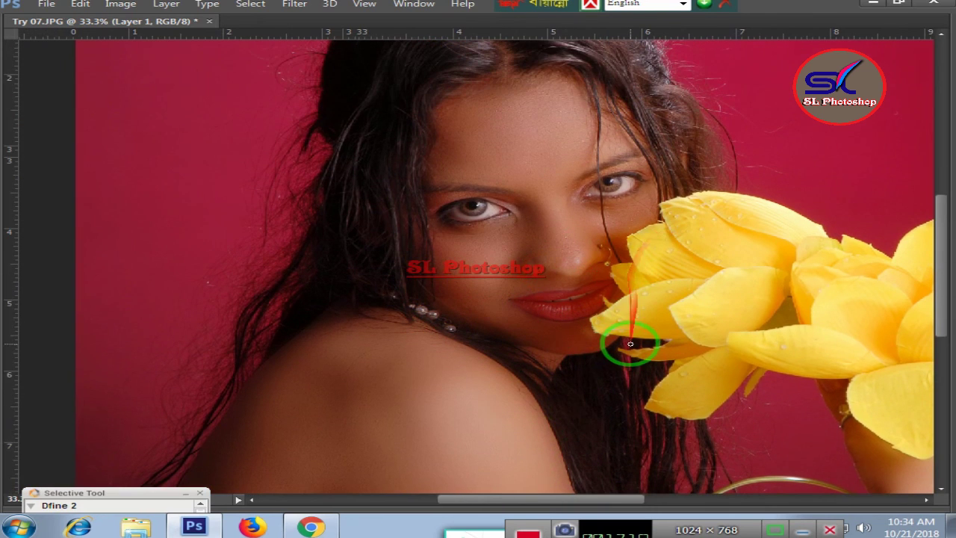
pyautogui.press('Tab')
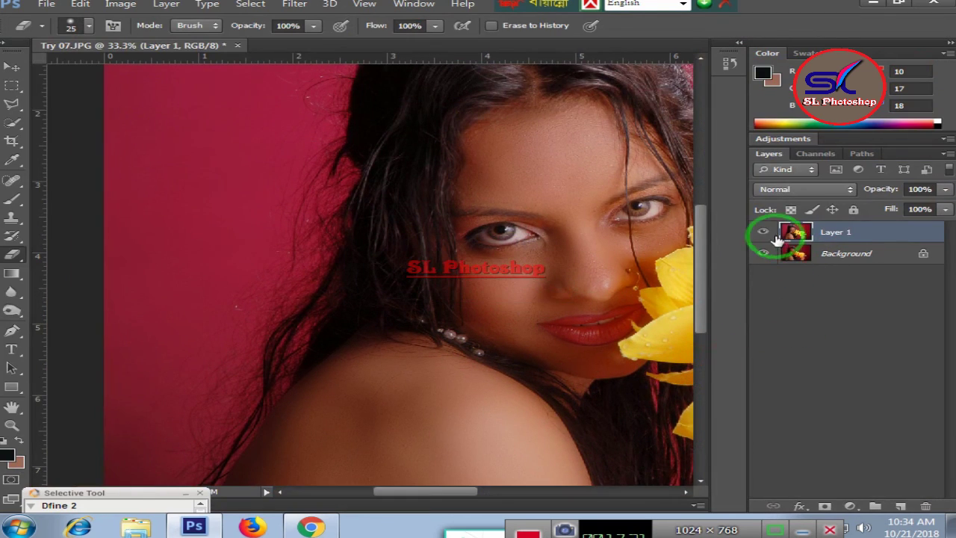
pyautogui.click(762, 231)
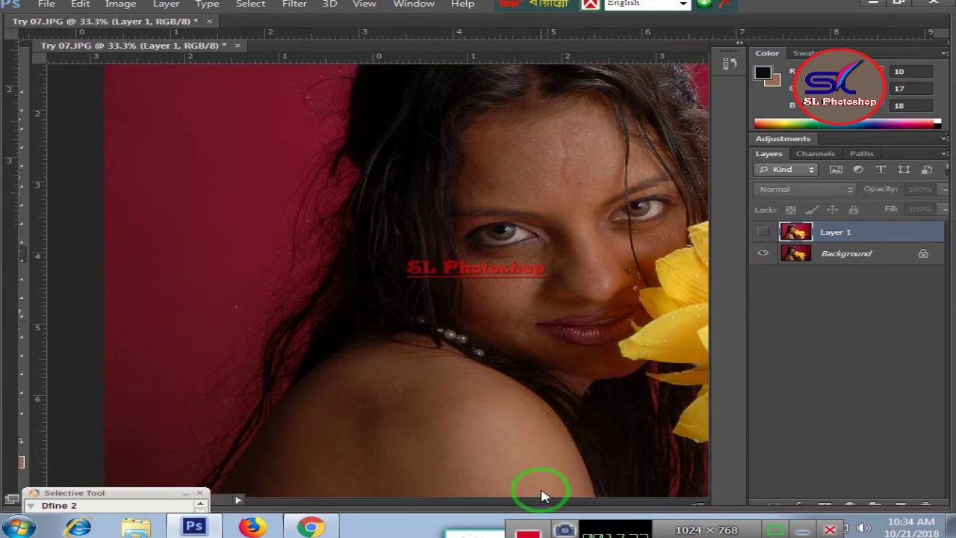
pyautogui.press('Tab')
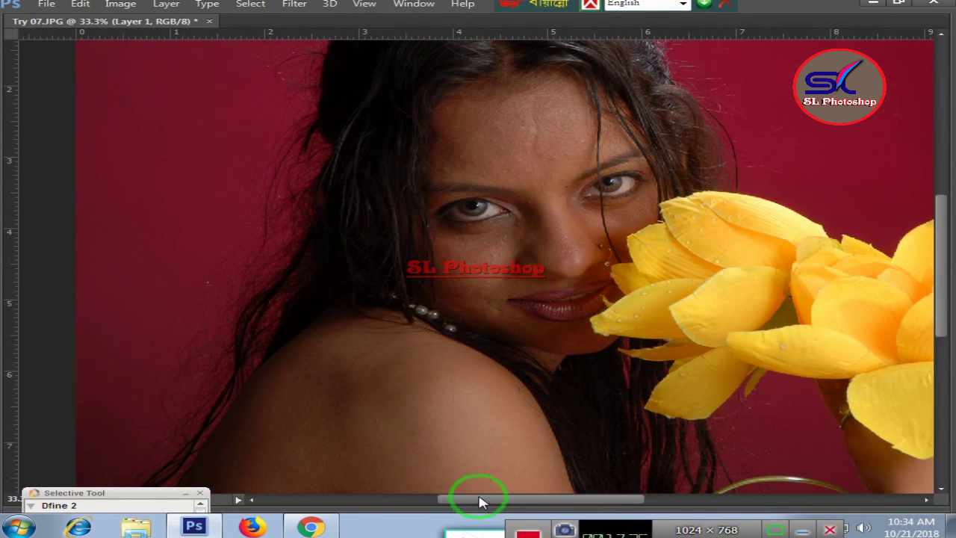
pyautogui.moveTo(479, 501)
pyautogui.mouseDown()
pyautogui.moveTo(554, 502)
pyautogui.moveTo(454, 501)
pyautogui.moveTo(484, 502)
pyautogui.mouseUp()
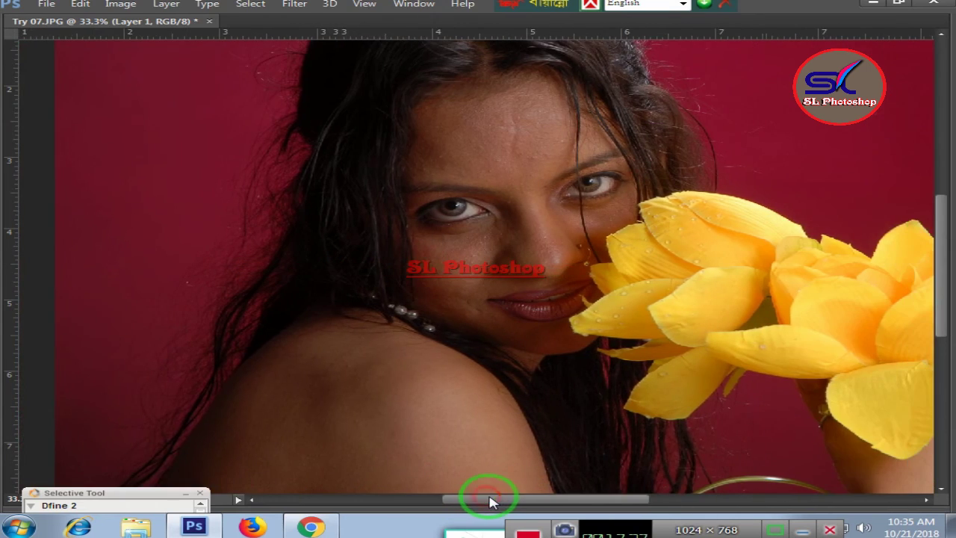